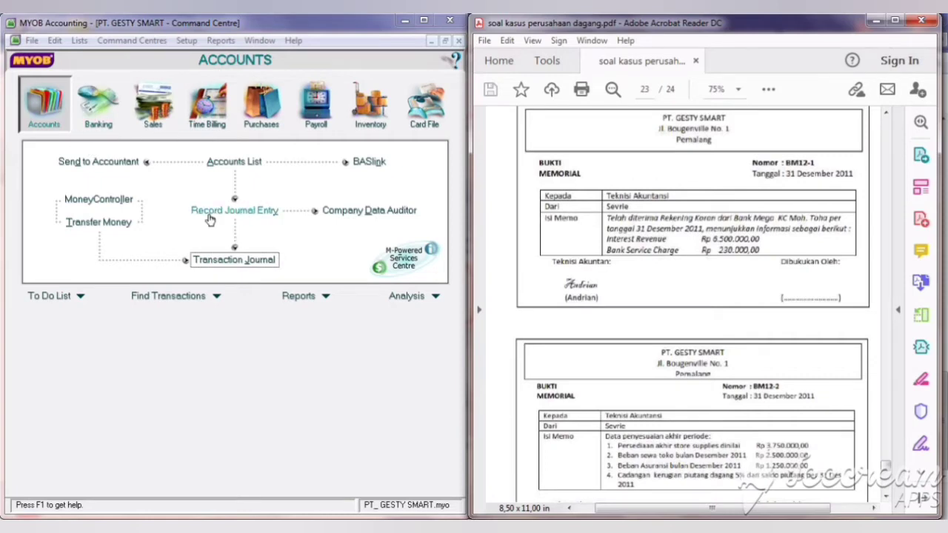
Step: Start a new general journal entry and set its journal number to BM12-1
click(216, 212)
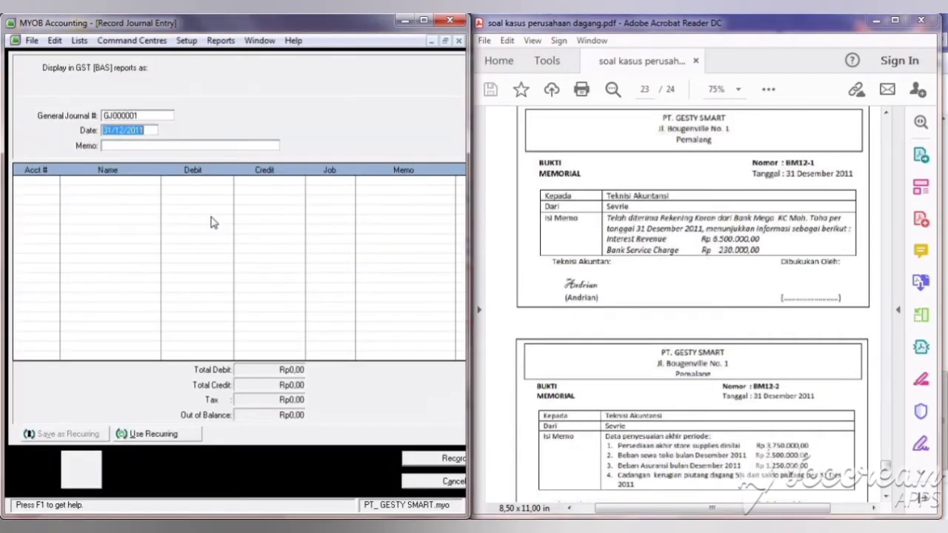
click(117, 118)
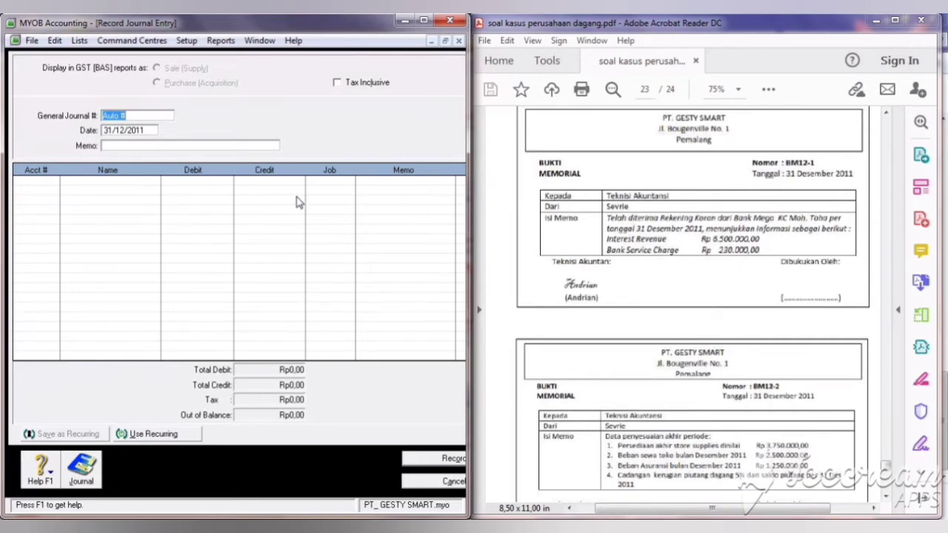
text(BM12-1)
click(140, 132)
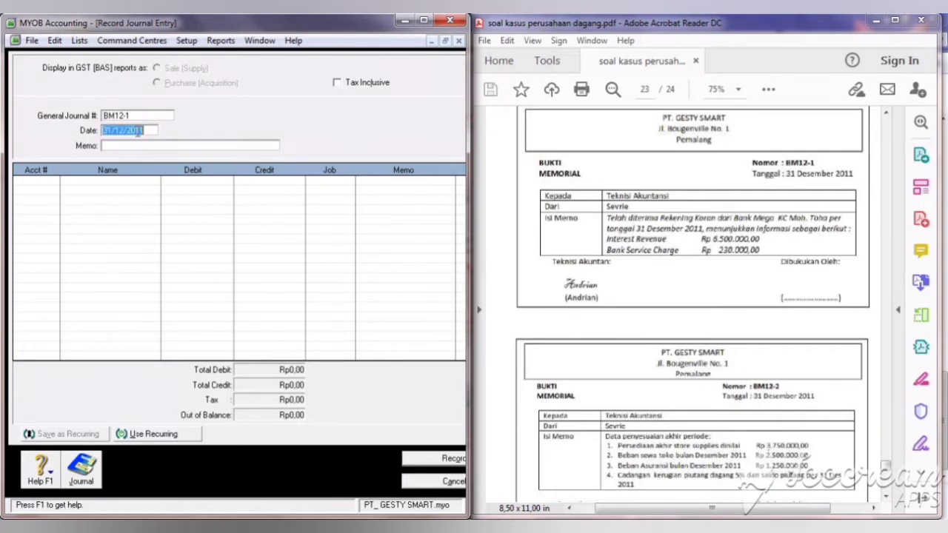
click(148, 131)
Step: Enter the memo "PENYESUAIAN ADM & BUNGA BANK" for journal entry BM12-1
click(123, 145)
text(PE)
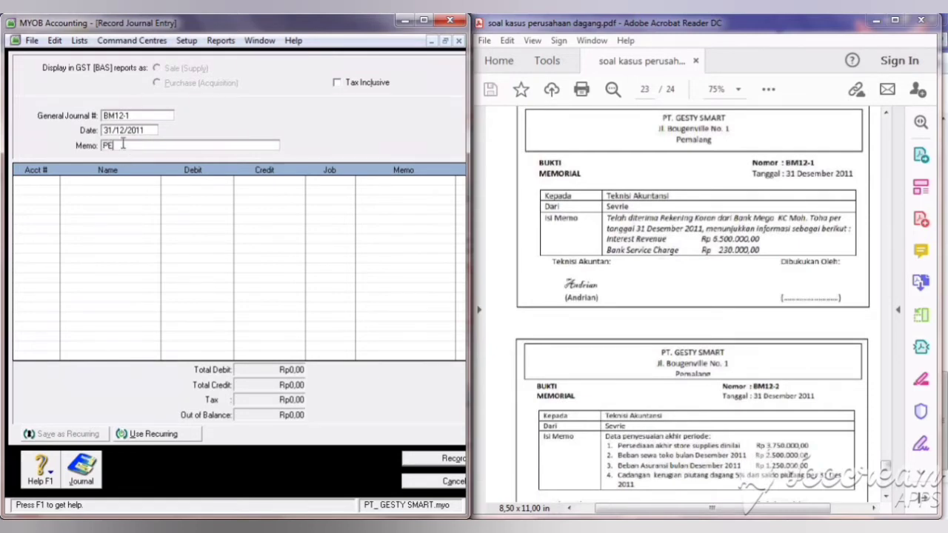
text(NYESUAI)
text(N)
click(147, 146)
text(A)
click(178, 146)
text(ADM)
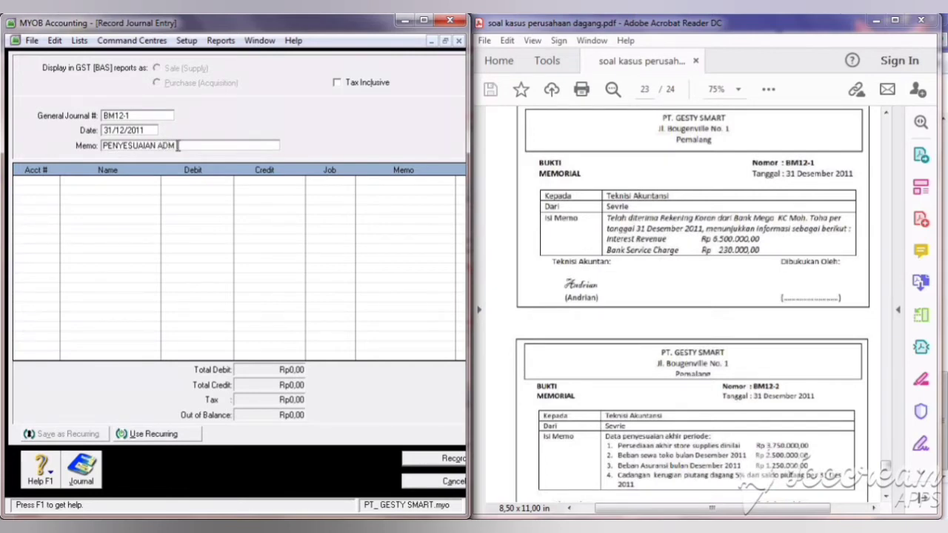
text(      7 B)
key(BackSpace)
key(BackSpace)
key(BackSpace)
key(BackSpace)
key(BackSpace)
key(BackSpace)
key(BackSpace)
key(BackSpace)
key(BackSpace)
text(BUNGA BANK)
Step: Add journal lines for accounts 1-1100 Cash In bank, 9-1200 Bank Service Charge and 8-1100 Interest Revenue
click(28, 184)
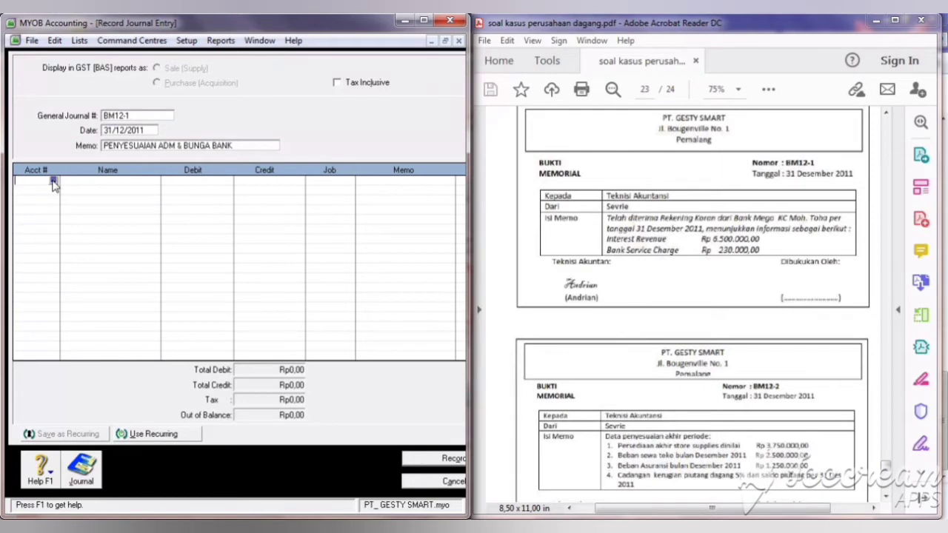
text(1)
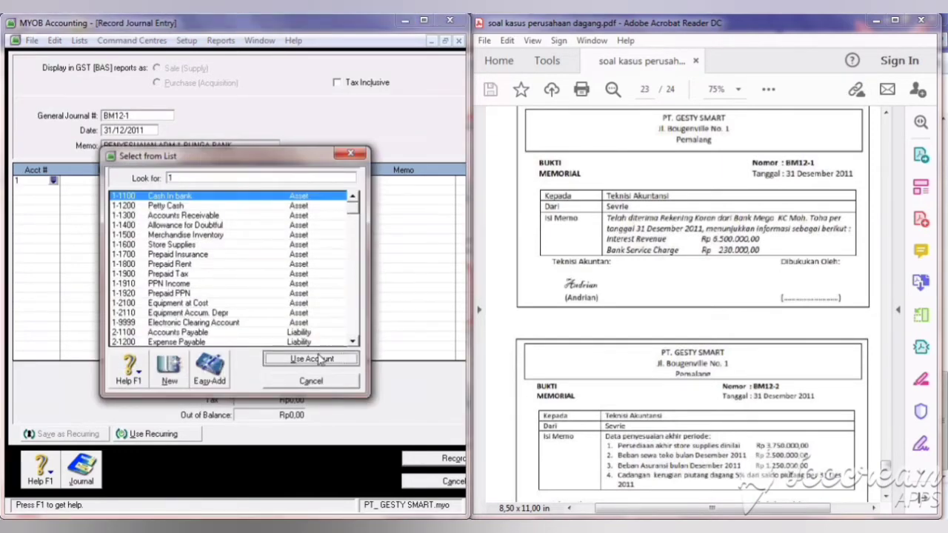
click(311, 359)
click(41, 194)
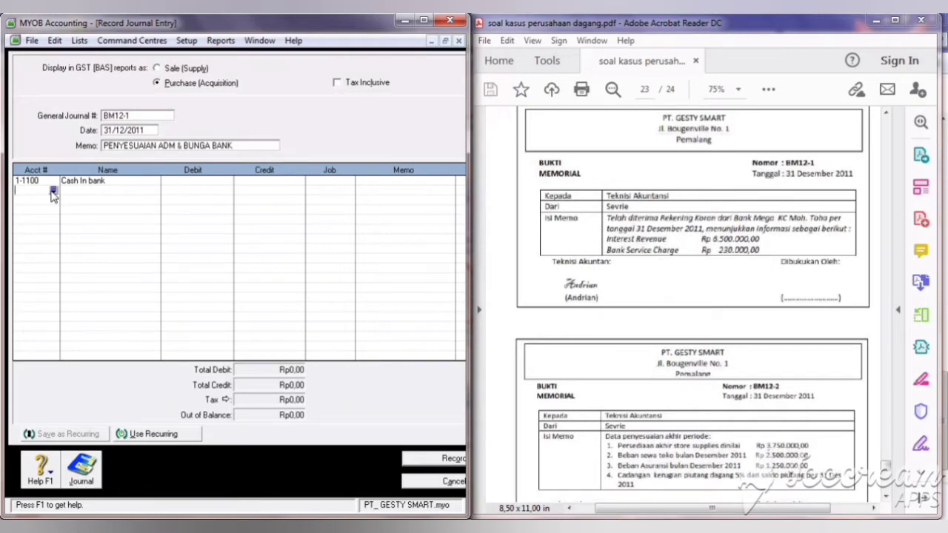
text(9)
click(53, 191)
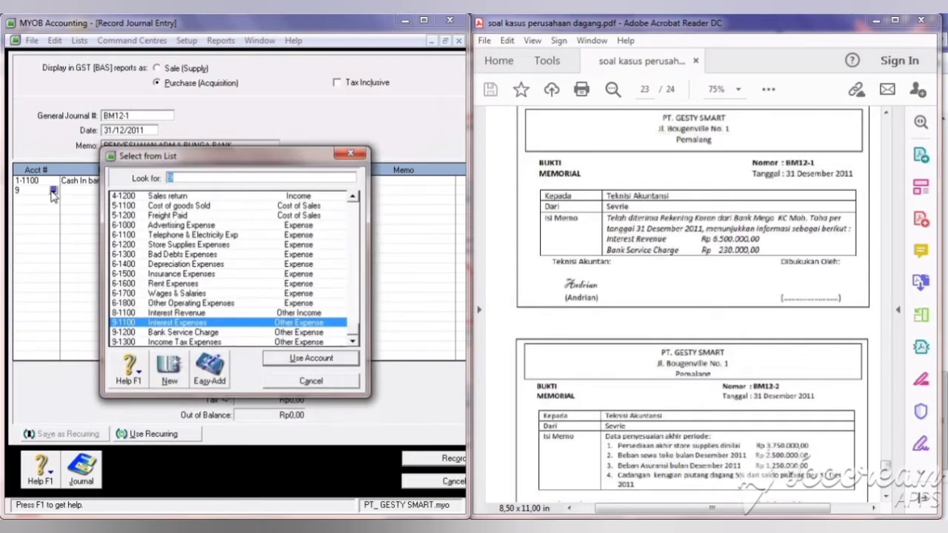
click(205, 334)
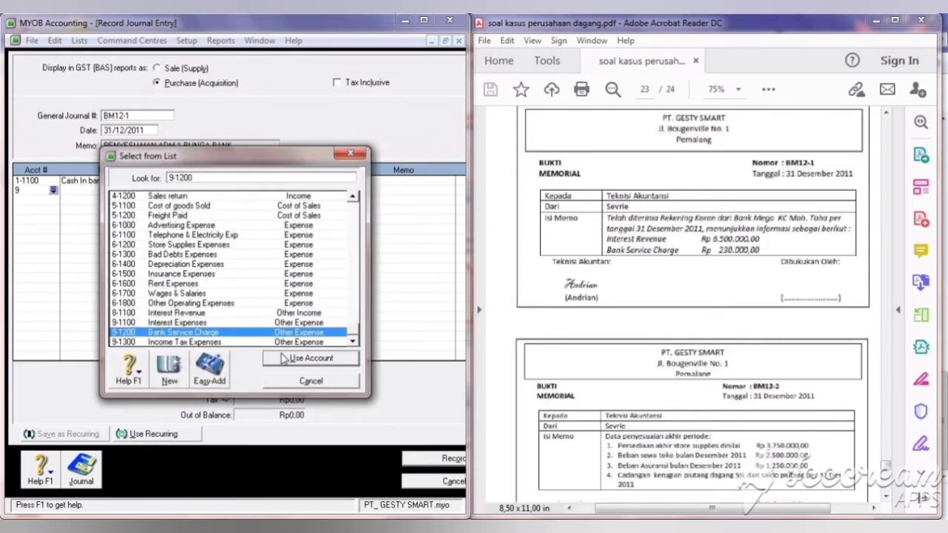
click(285, 358)
click(33, 199)
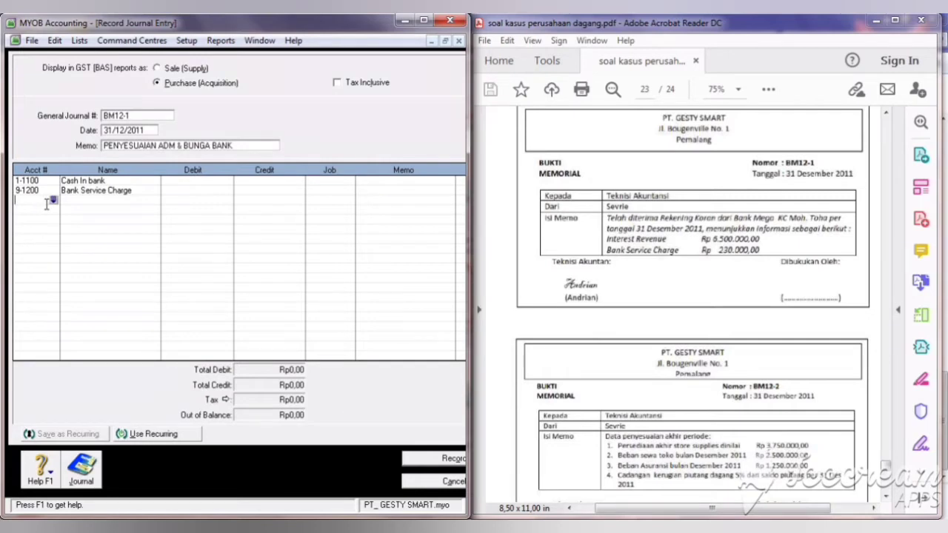
text(8-1100)
key(Tab)
Step: Credit Interest Revenue with 6500000 and debit Bank Service Charge with 230000
click(247, 199)
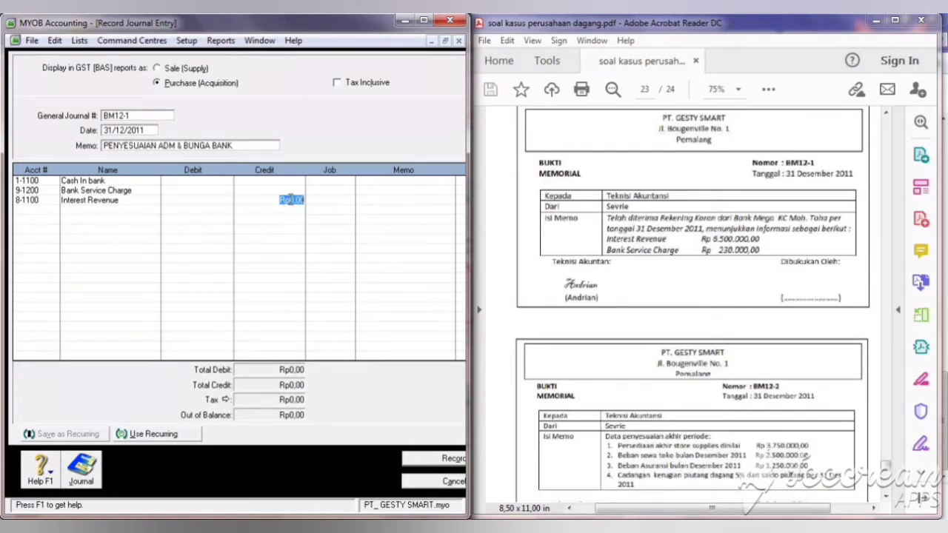
text(6.500.0)
text(00000)
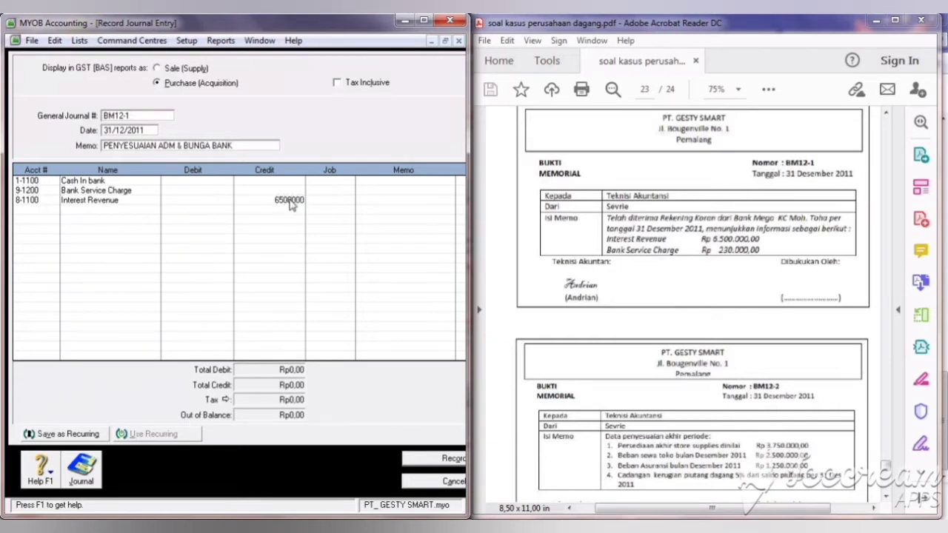
key(Tab)
click(226, 191)
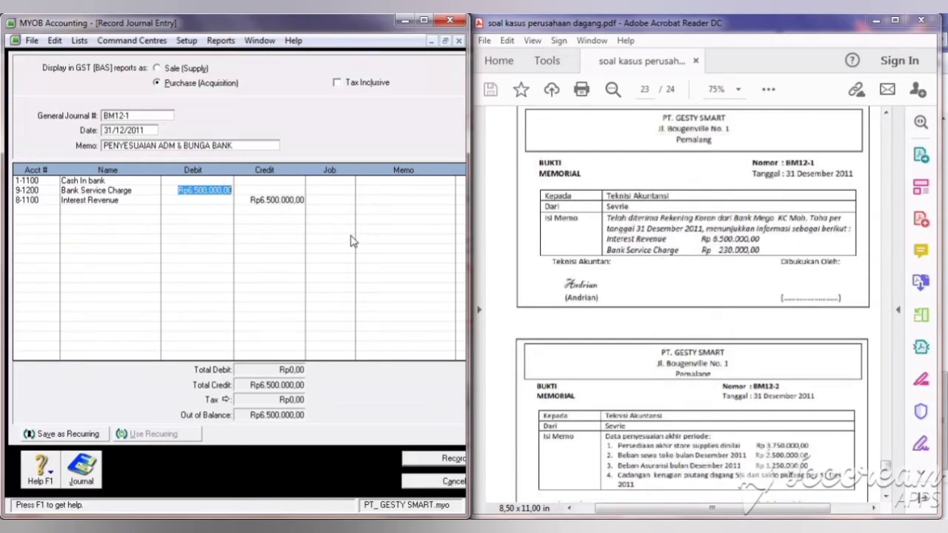
text(230000)
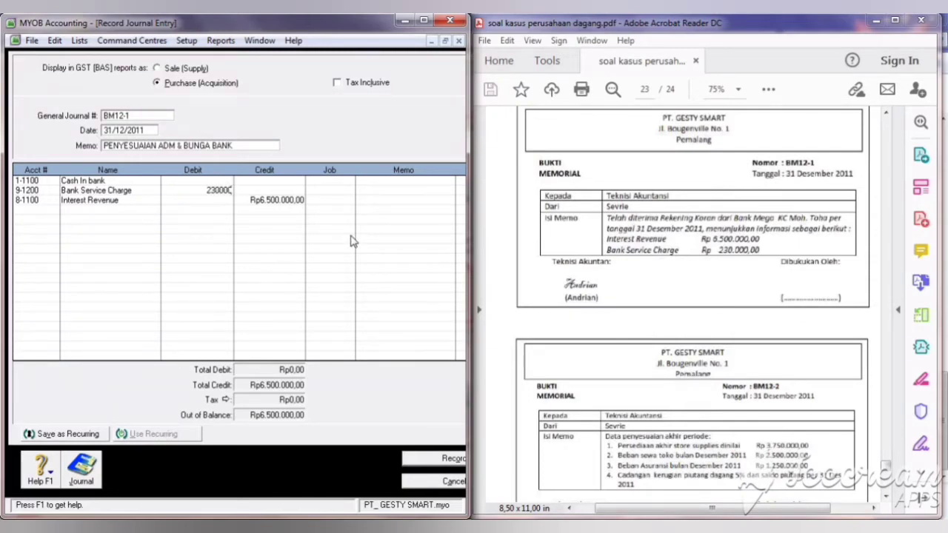
key(Return)
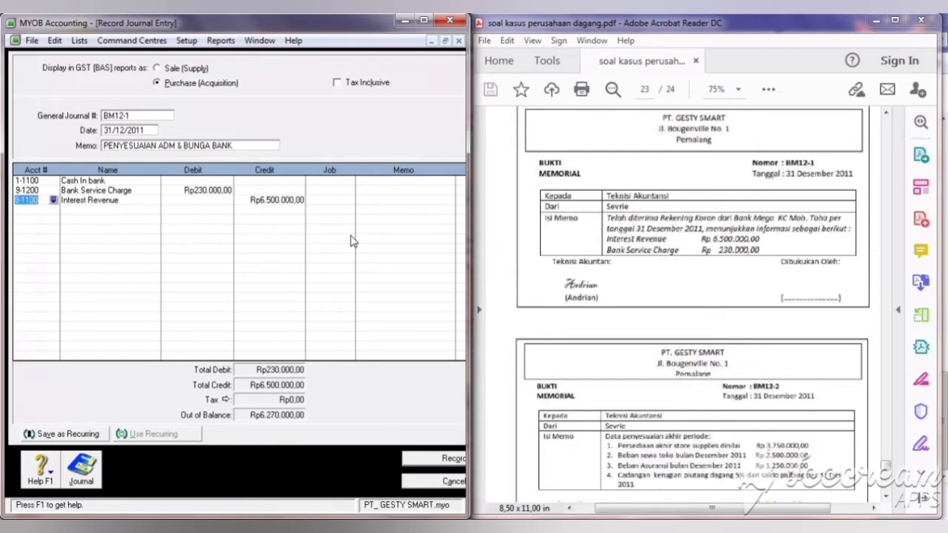
Step: Debit Cash In bank with the balancing amount of Rp6.270.000,00 and record the journal entry
click(224, 181)
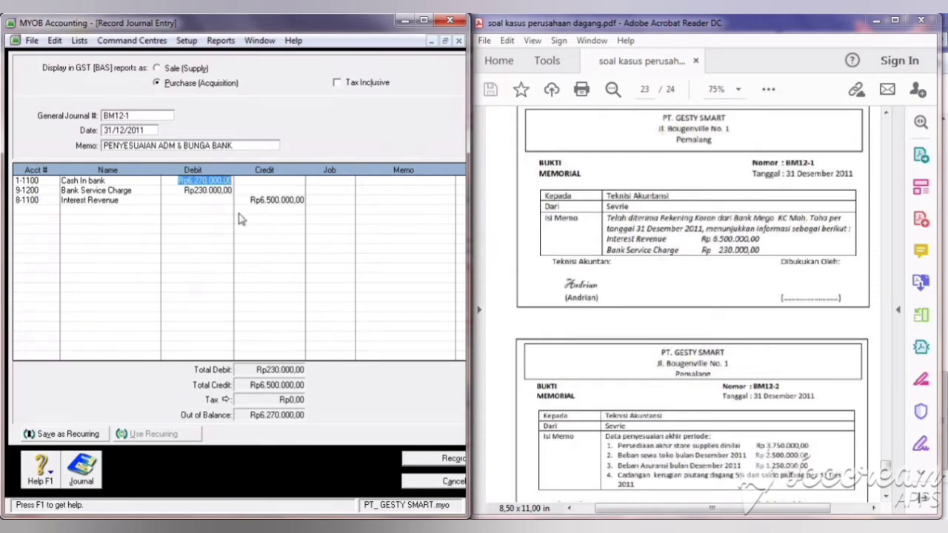
click(199, 191)
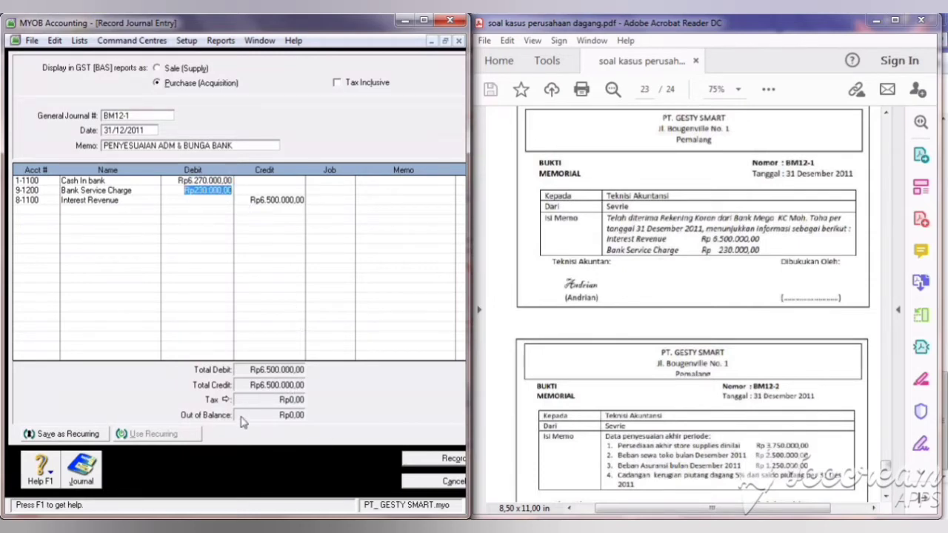
click(443, 459)
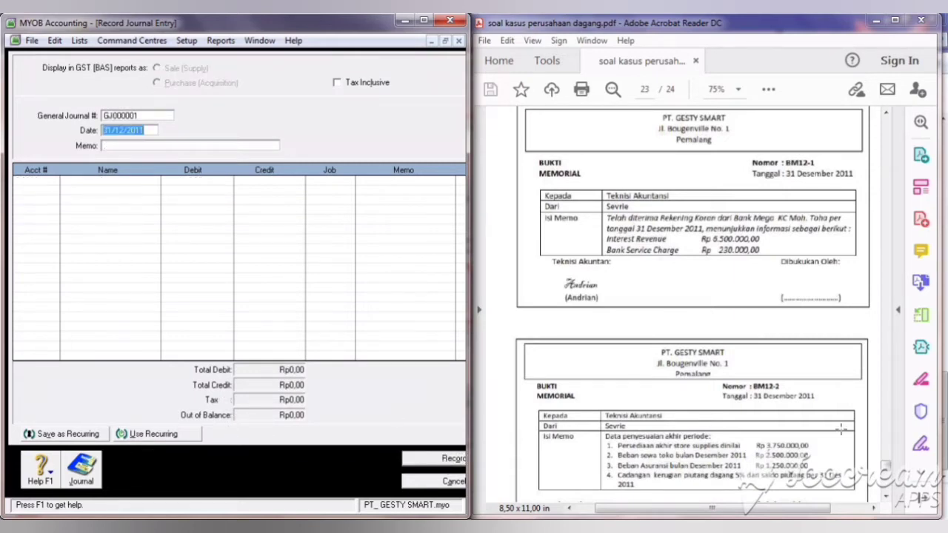
Step: Number the new journal entry BM12-2 to match the next memorial voucher and enter the memo "PENYESUAIAN LAIN-LAIN"
click(886, 491)
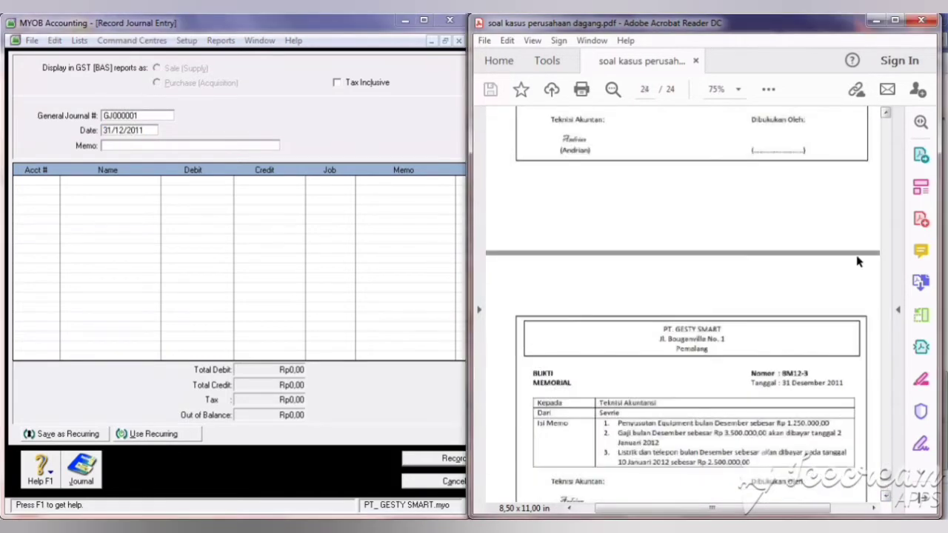
click(888, 117)
click(888, 117)
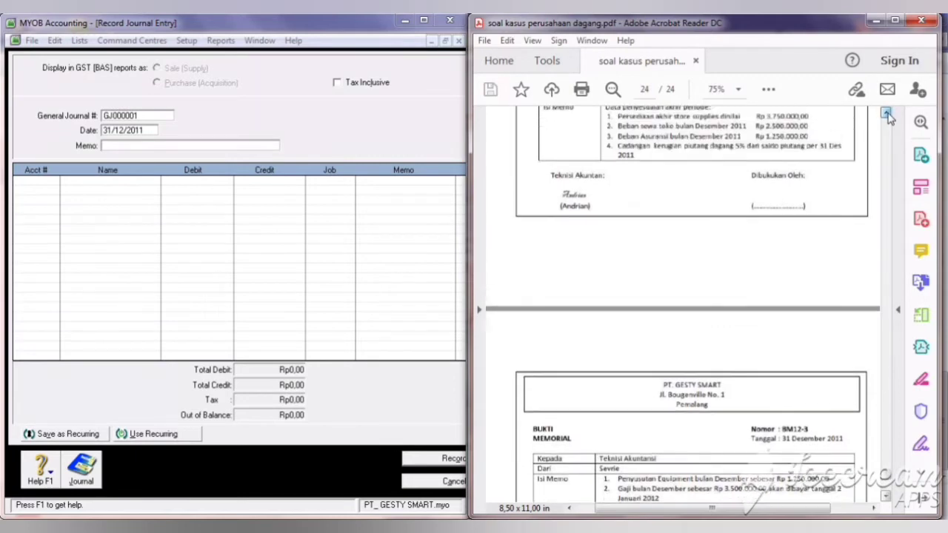
click(888, 117)
click(887, 116)
click(886, 113)
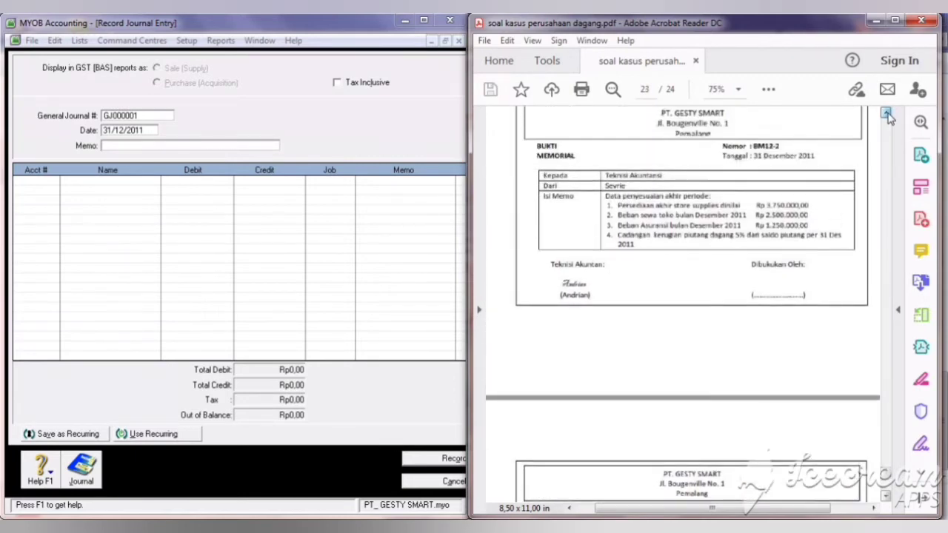
click(146, 116)
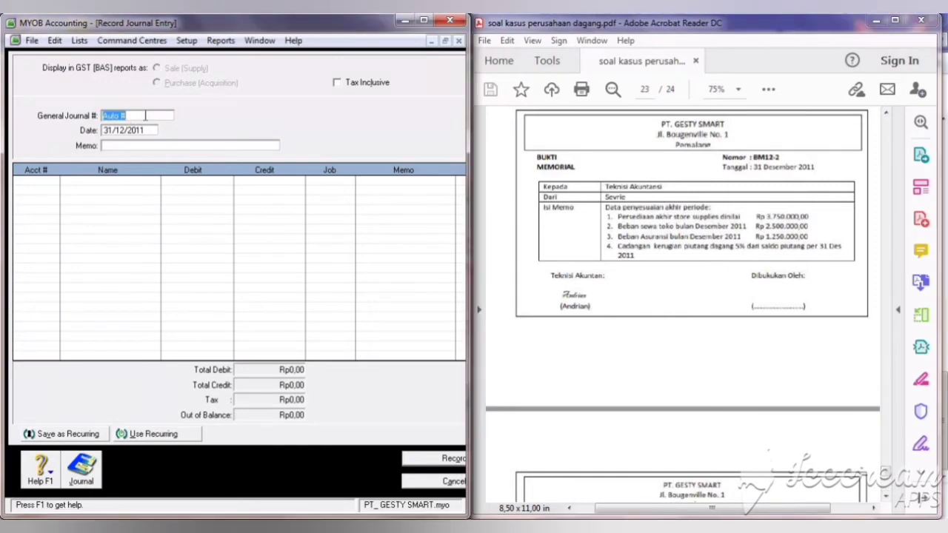
text(BM12-2)
click(136, 144)
text(PENYESU)
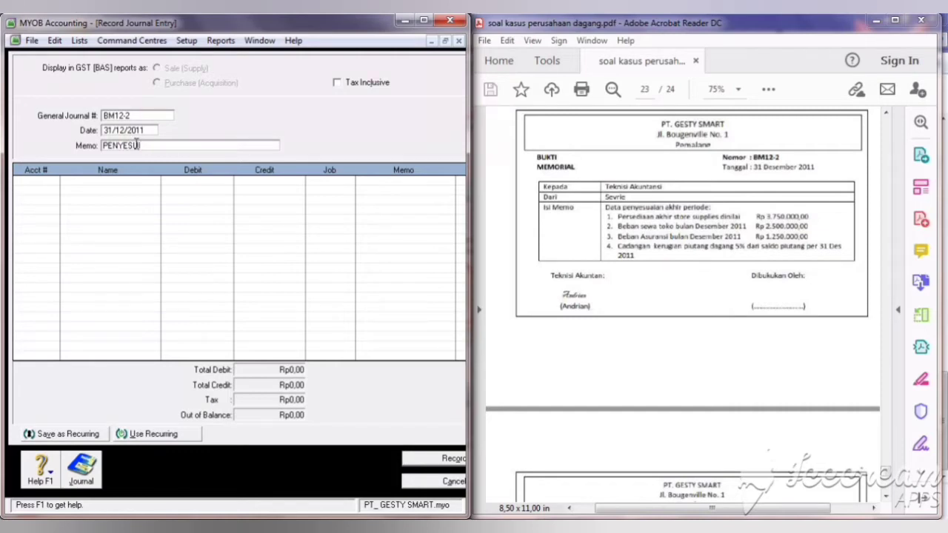
text(AIAN)
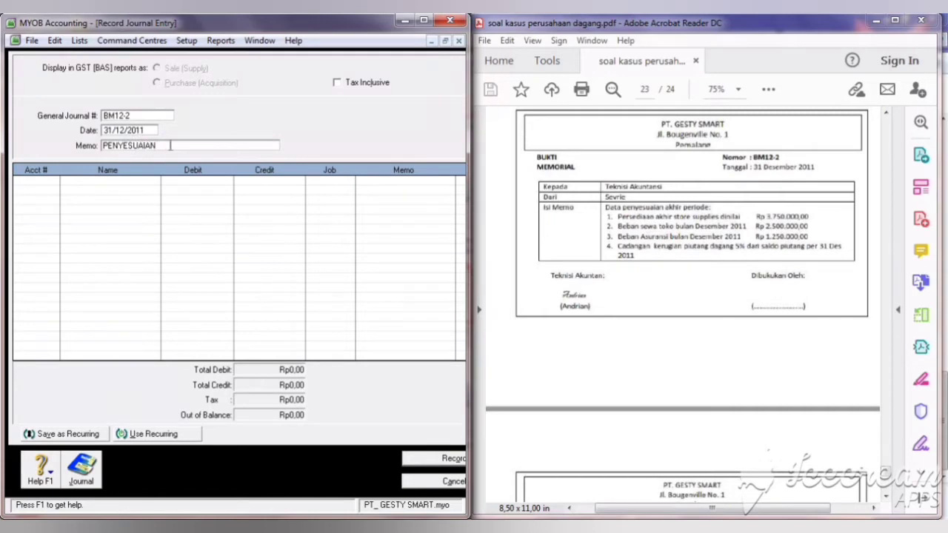
text(LAIN-LAIN)
click(33, 183)
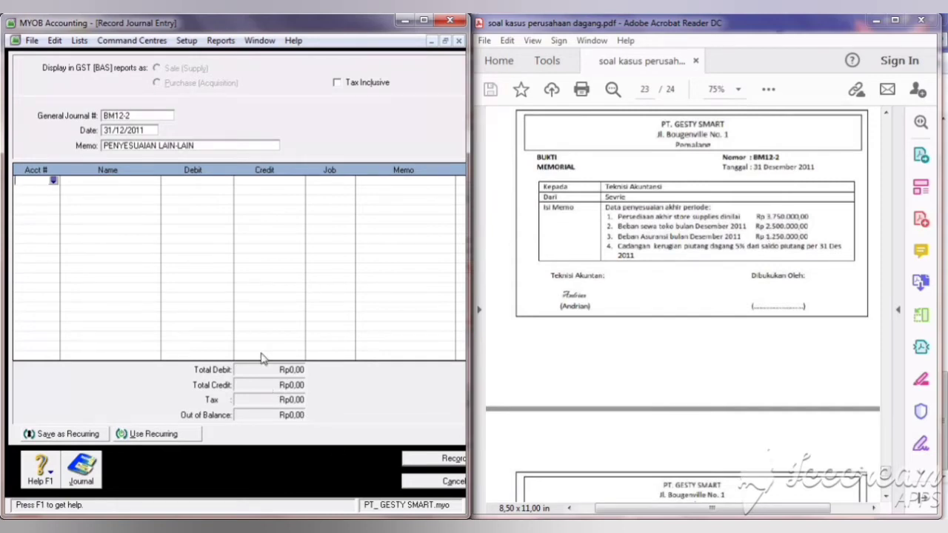
Step: Display the Standard Balance Sheet report to check the account balances needed for the adjustments
click(216, 42)
click(225, 56)
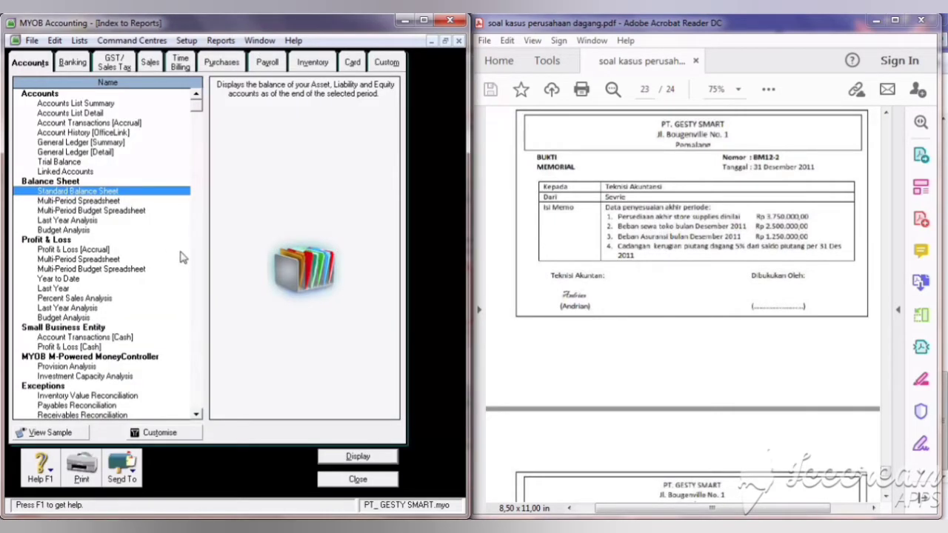
click(355, 456)
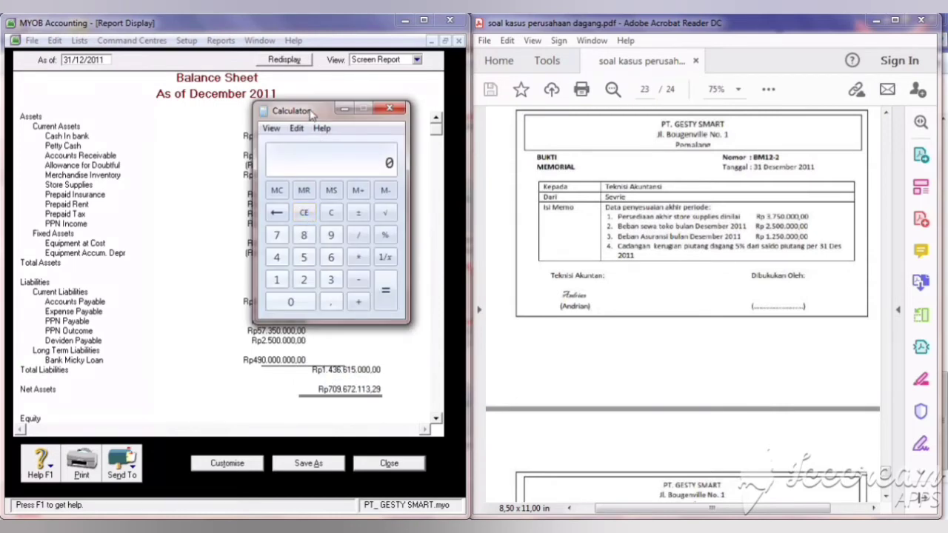
Step: In Calculator, subtract the 3750 ending store supplies from the 9800 Store Supplies balance, working in thousands
drag(311, 111, 400, 148)
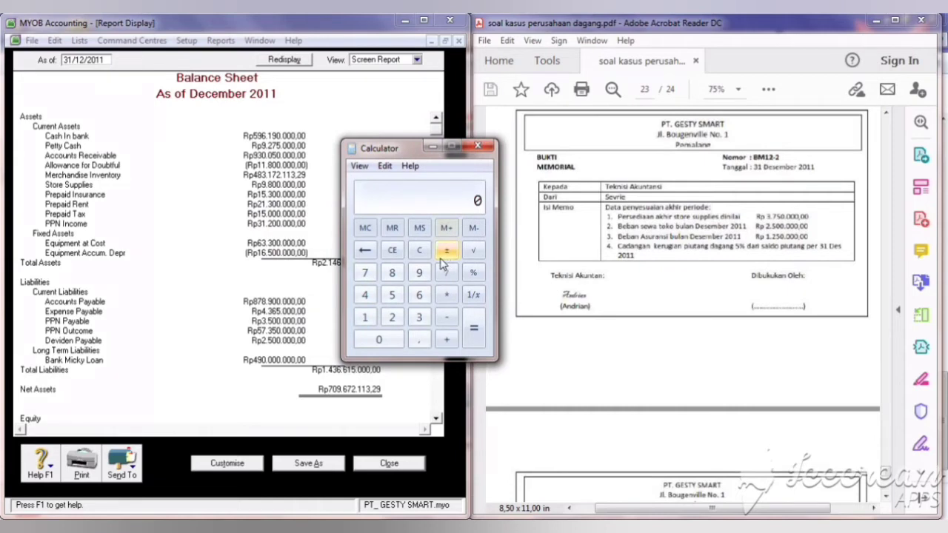
click(419, 275)
click(391, 273)
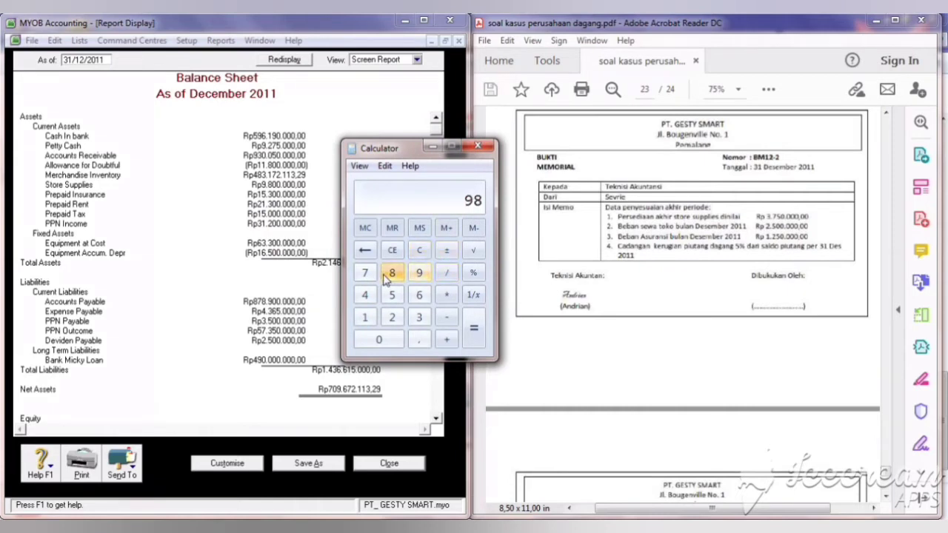
click(391, 339)
click(391, 340)
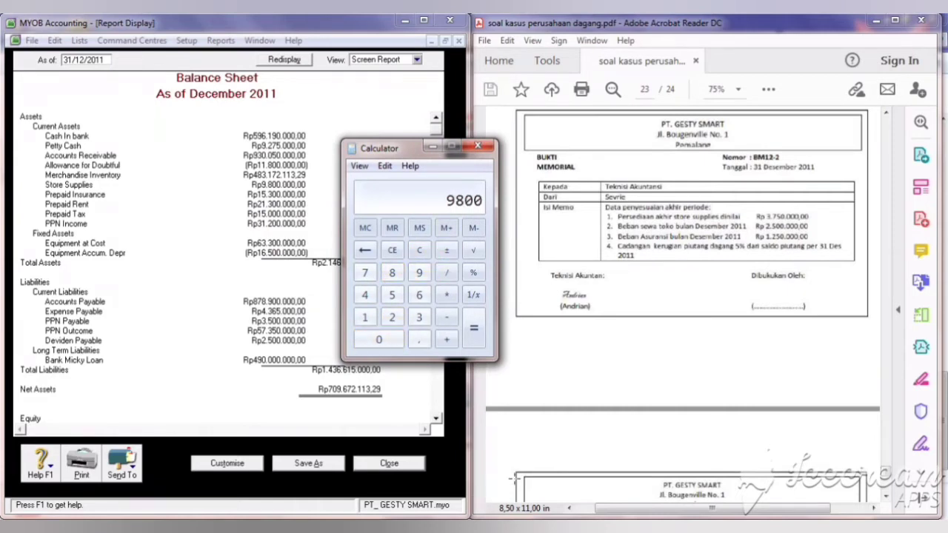
key(minus)
click(419, 317)
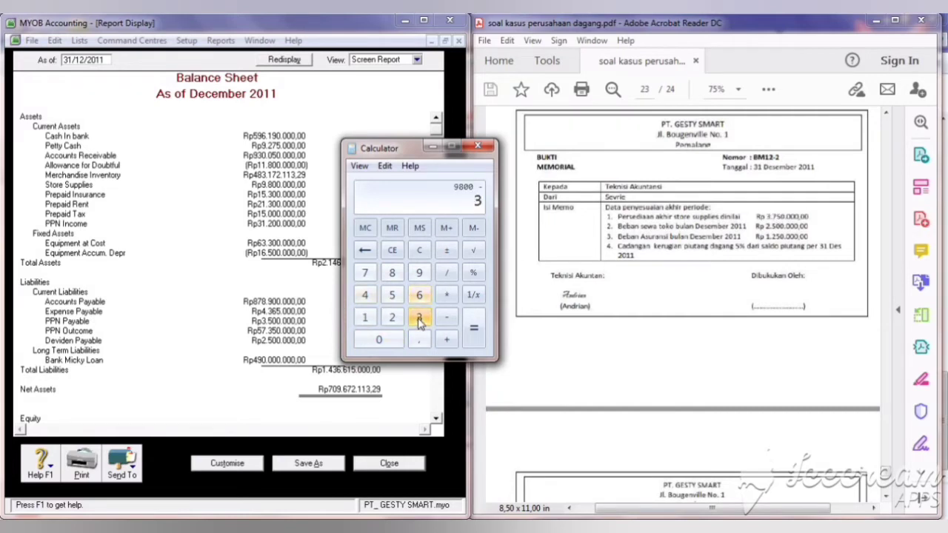
click(364, 272)
click(391, 295)
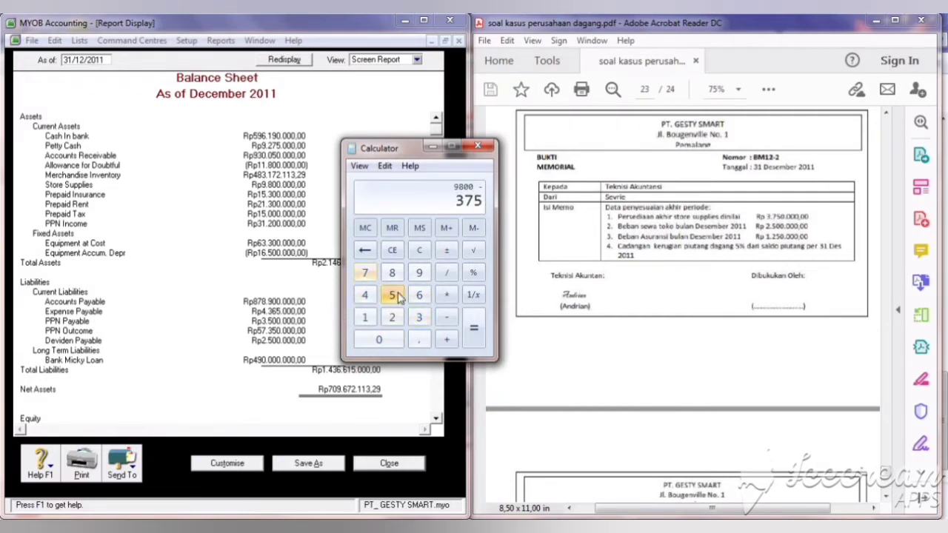
click(385, 340)
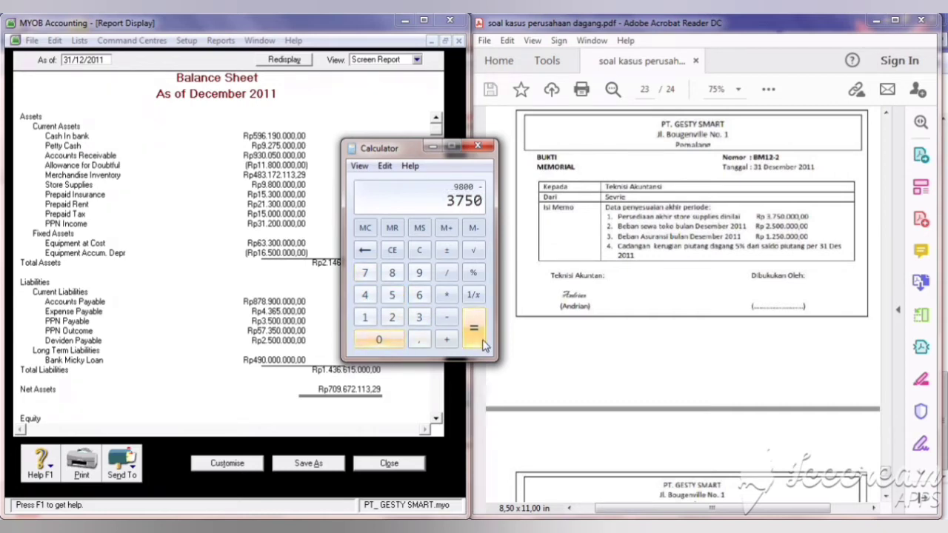
click(478, 337)
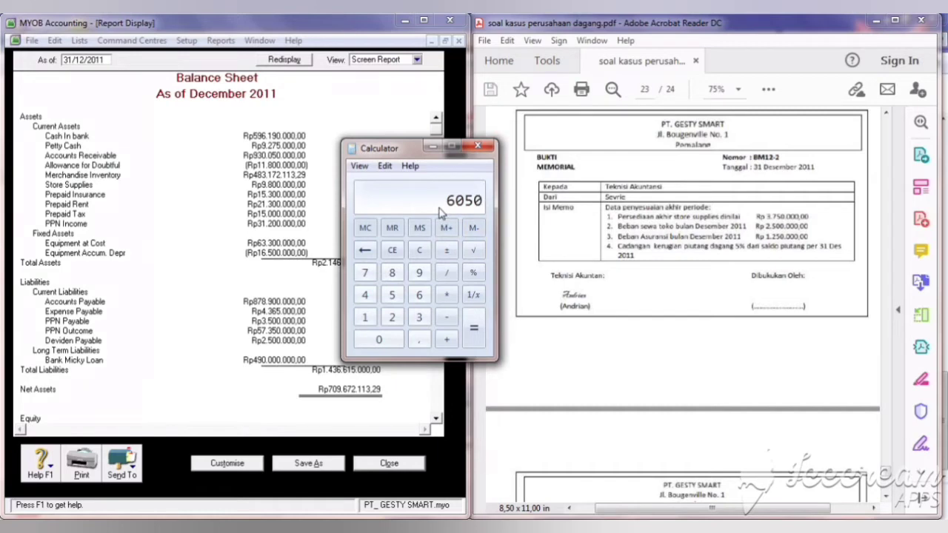
Step: Minimize the Calculator and close the Balance Sheet report and report index to return to journal entry BM12-2
click(432, 146)
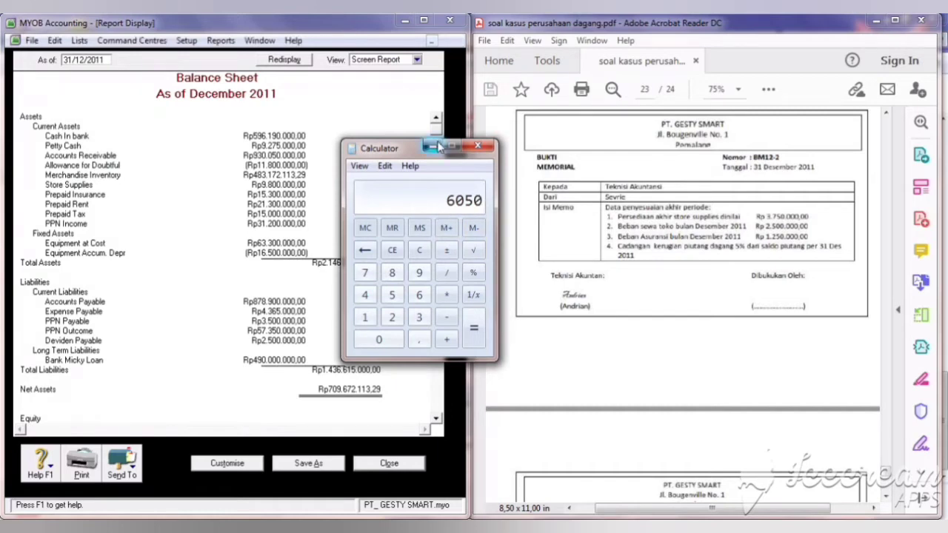
click(379, 467)
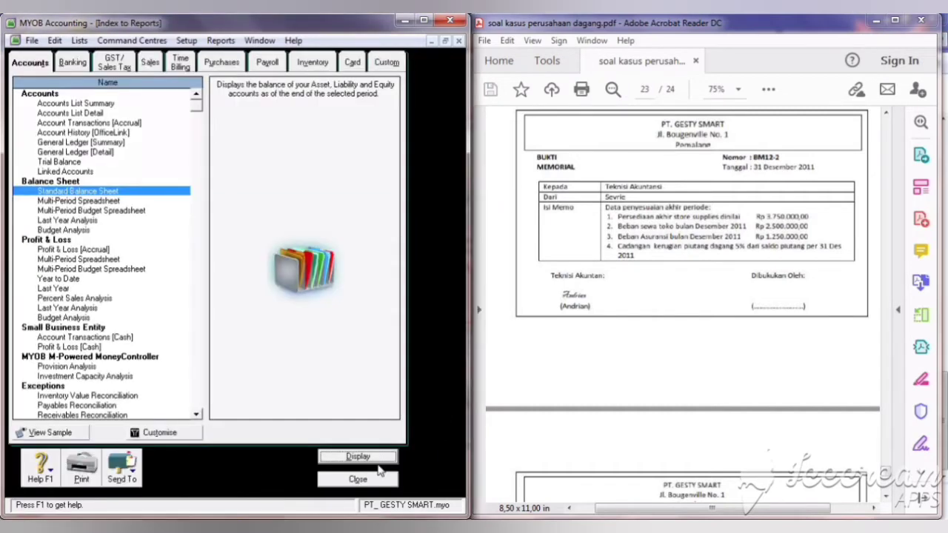
click(370, 481)
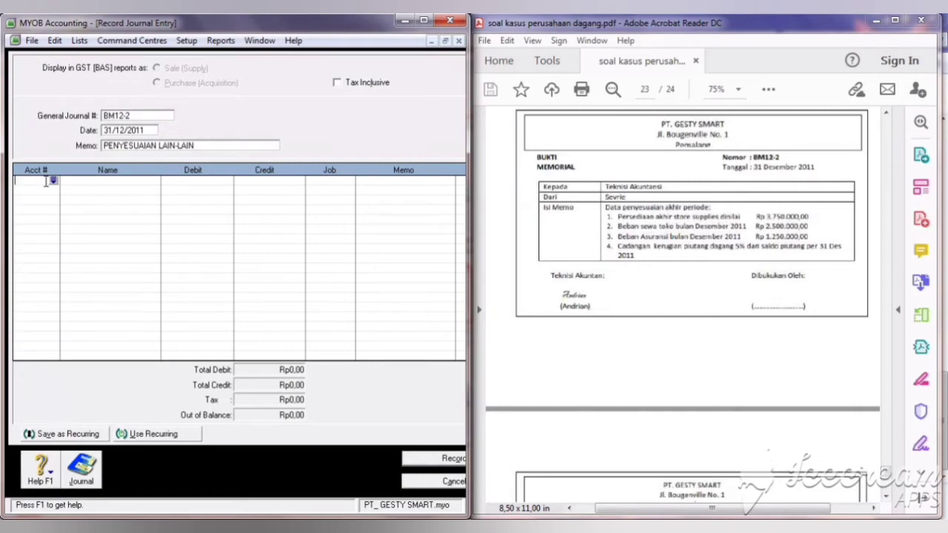
Step: Debit account 6-1200 Store Supplies Expenses with Rp6.050.000,00 on the first journal line
text(5)
key(BackSpace)
text(6)
key(Tab)
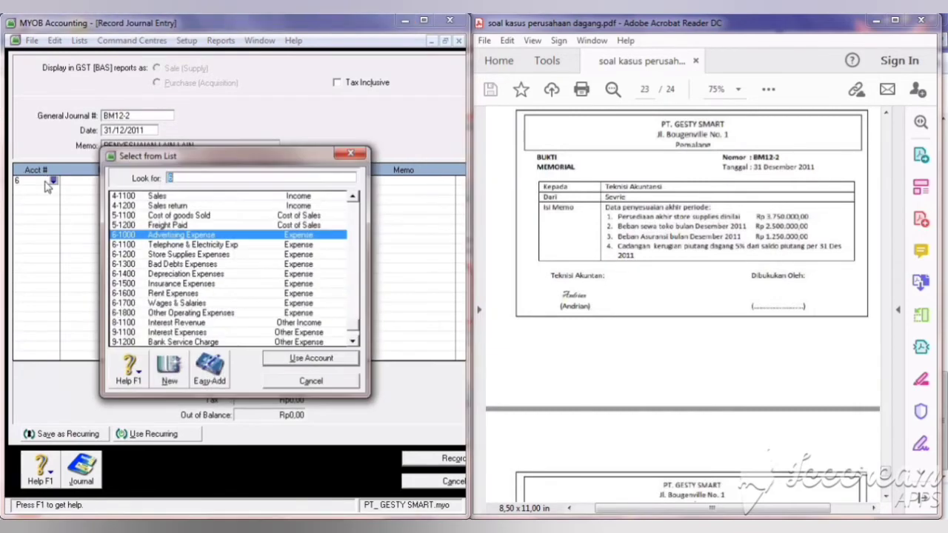
text(6-1200)
click(309, 358)
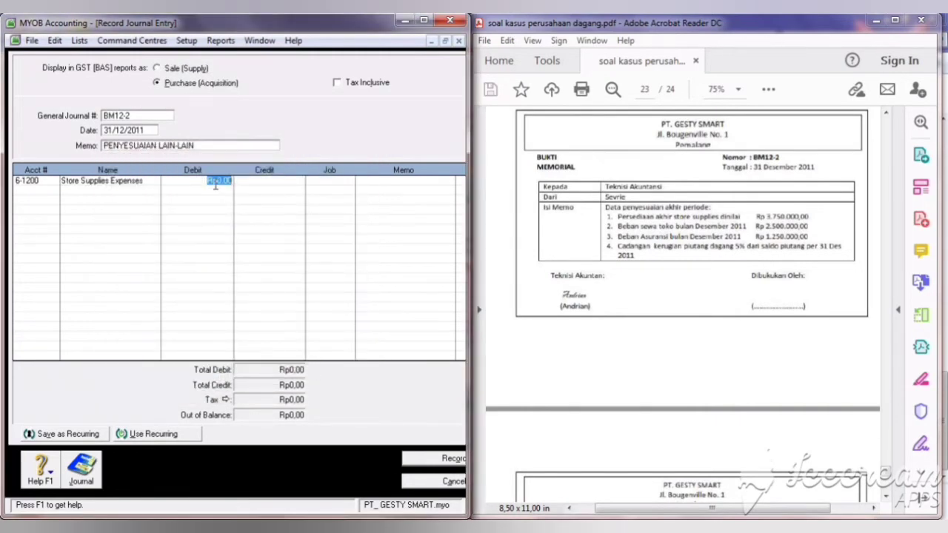
text(3)
text(5)
text(00000.)
text(000)
key(Tab)
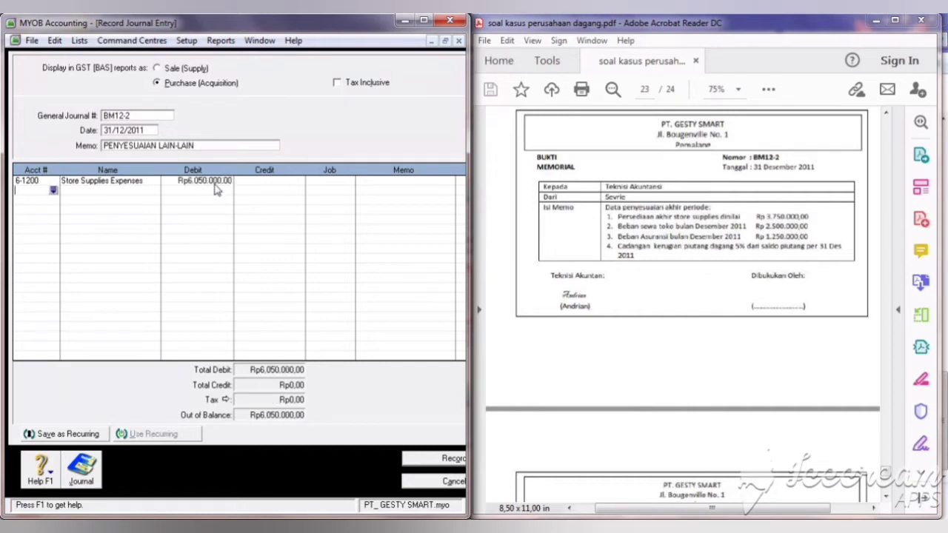
Step: Credit account 1-1600 Store Supplies with the balancing amount of Rp6.050.000,00
click(53, 191)
text(1-1500)
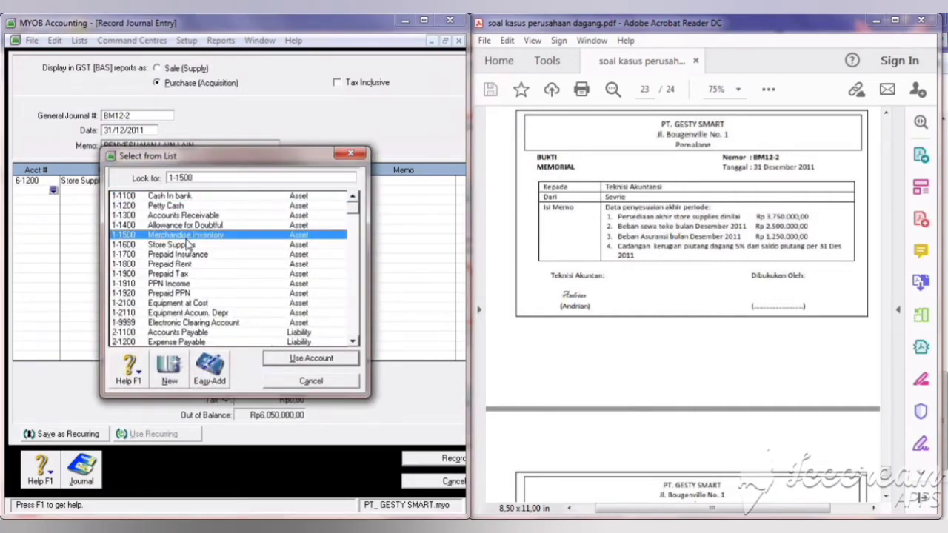
click(194, 245)
click(275, 357)
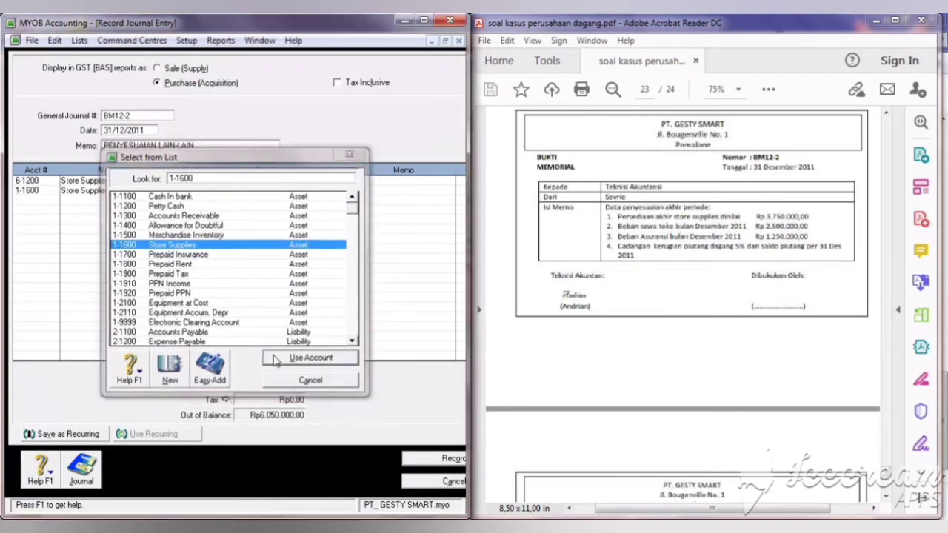
click(263, 191)
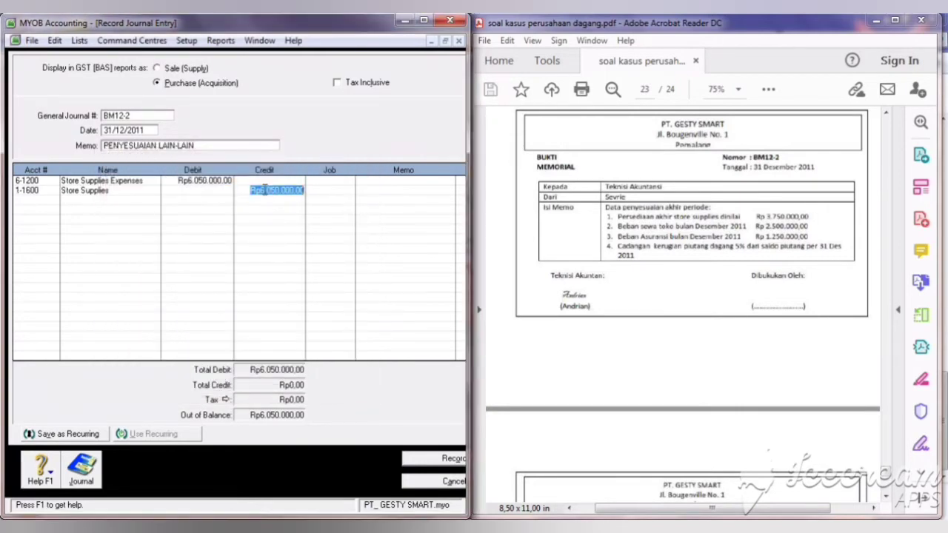
Step: Debit account 6-1600 Rent Expenses with Rp2.500.000,00 on the next journal line
click(46, 200)
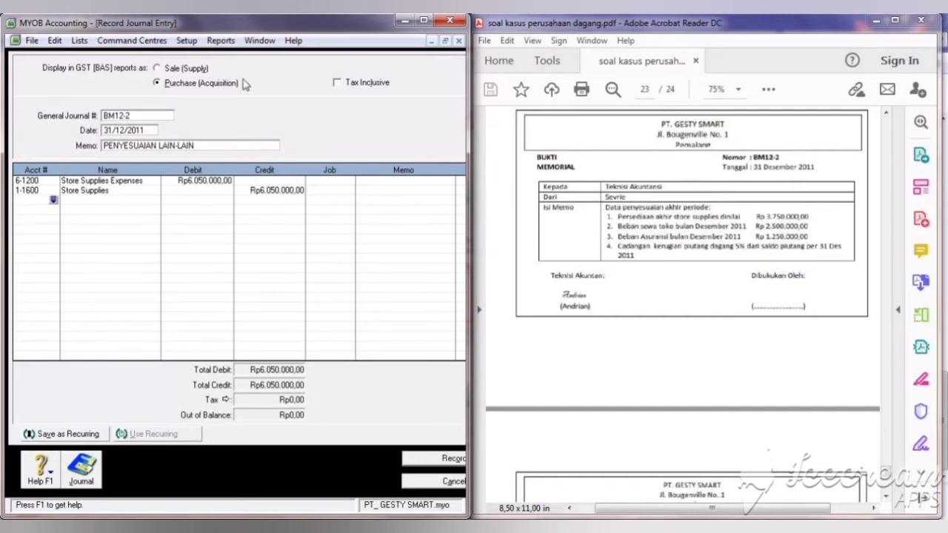
text(6)
key(Tab)
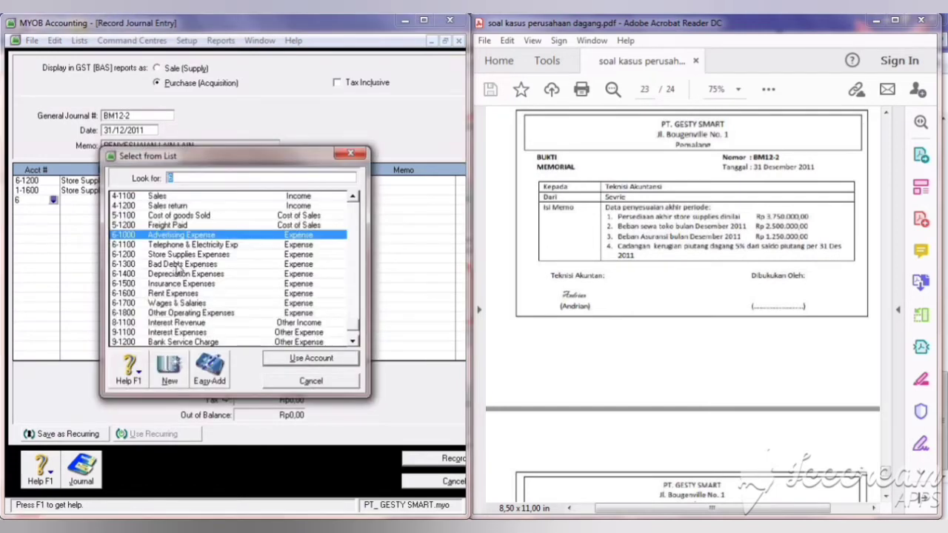
click(188, 294)
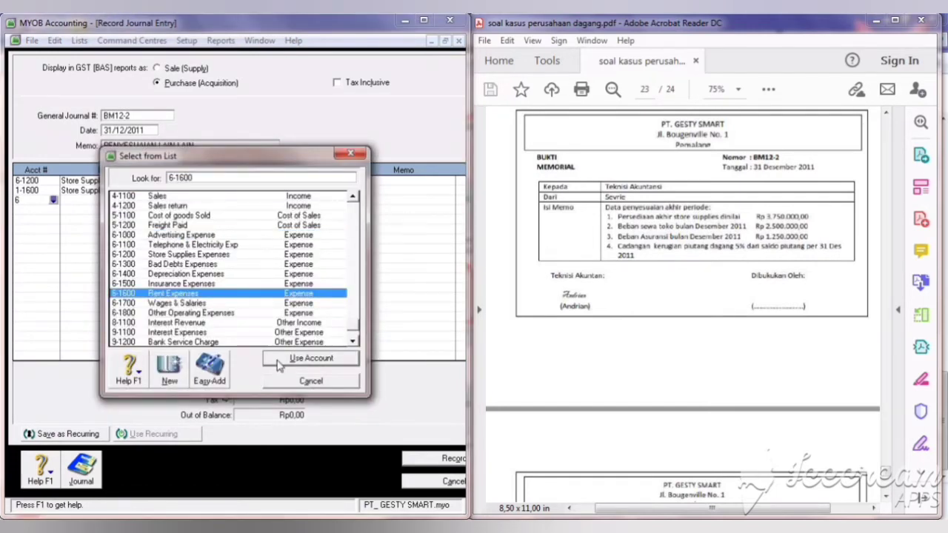
click(281, 360)
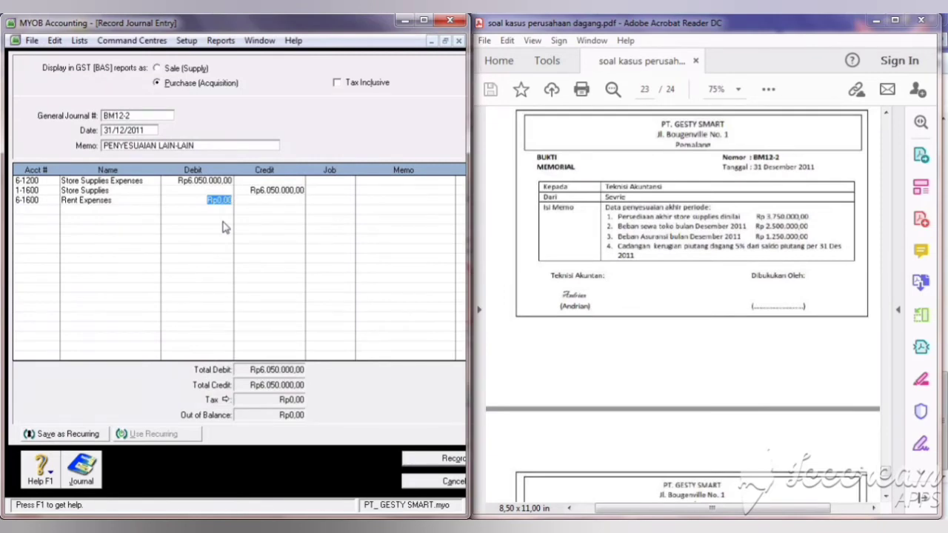
text(2500000)
key(Tab)
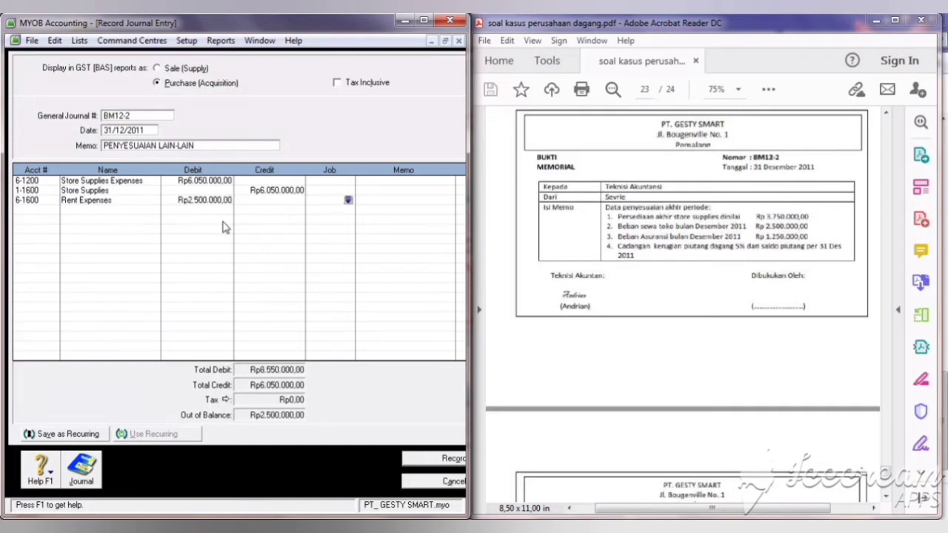
Step: Credit account 1-1800 Prepaid Rent with the balancing amount of Rp2.500.000,00
click(44, 210)
key(Tab)
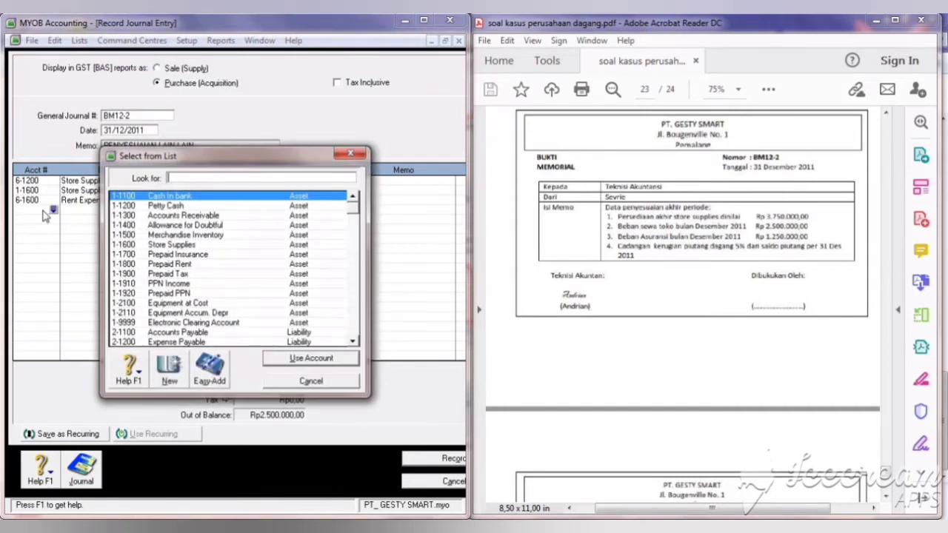
text(1-1800)
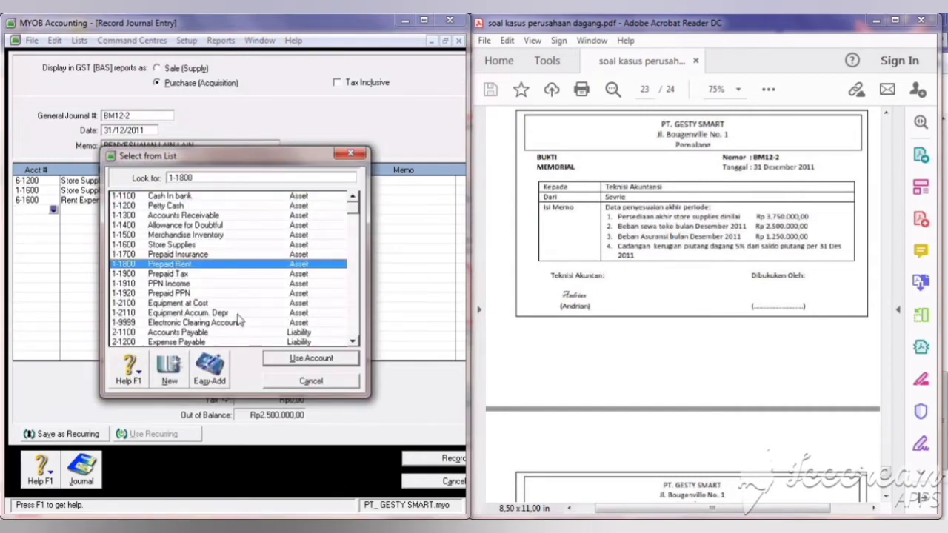
click(282, 361)
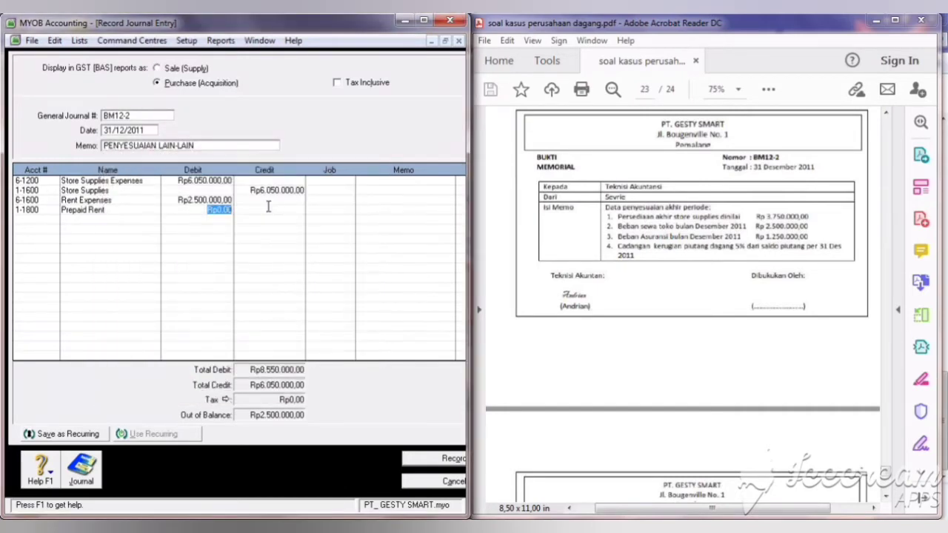
key(Tab)
Step: Debit account 6-1500 Insurance Expenses with Rp1.250.000,00 on the next journal line
click(34, 218)
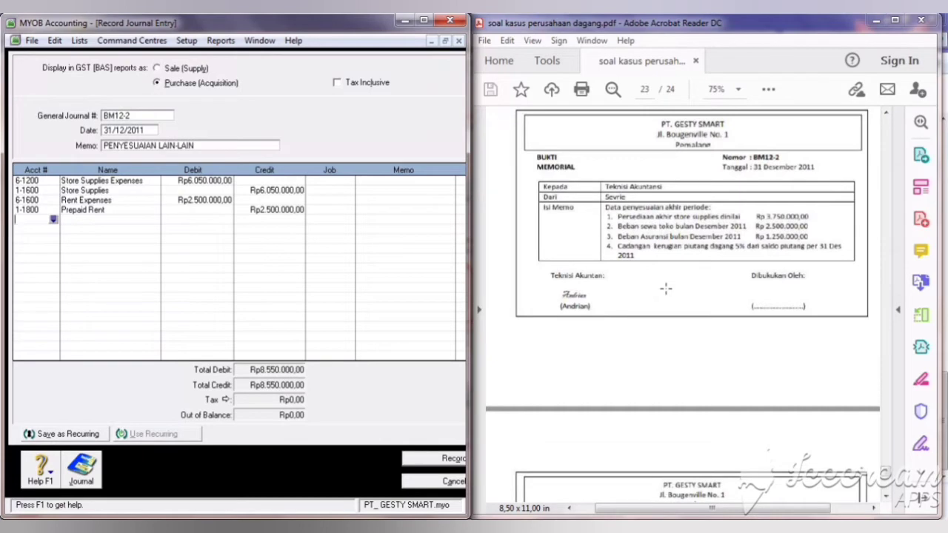
key(Tab)
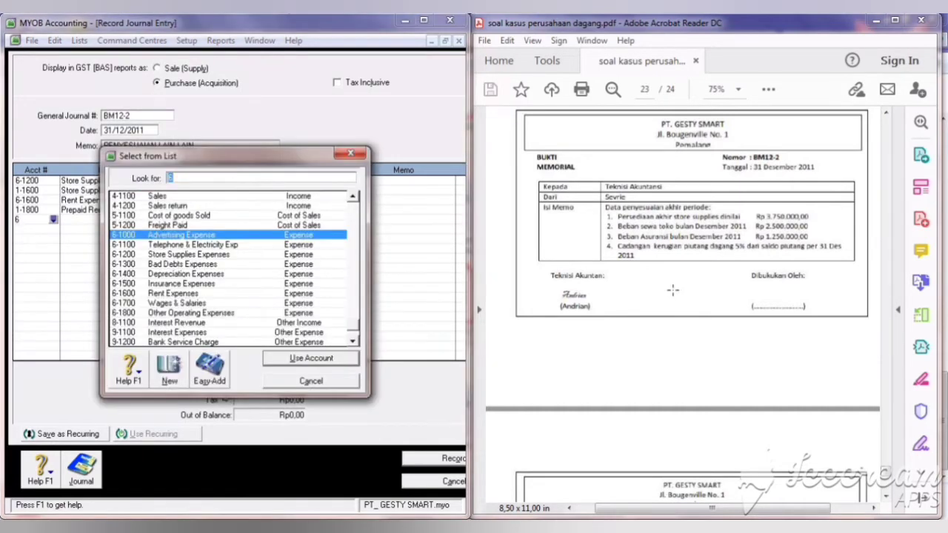
text(6-1500)
click(289, 361)
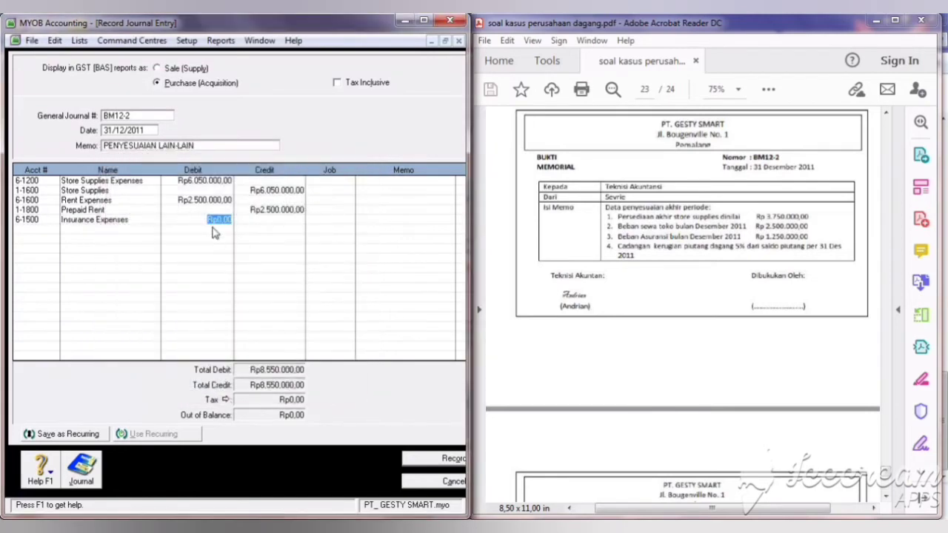
text(1.250.00)
text(0000)
key(Return)
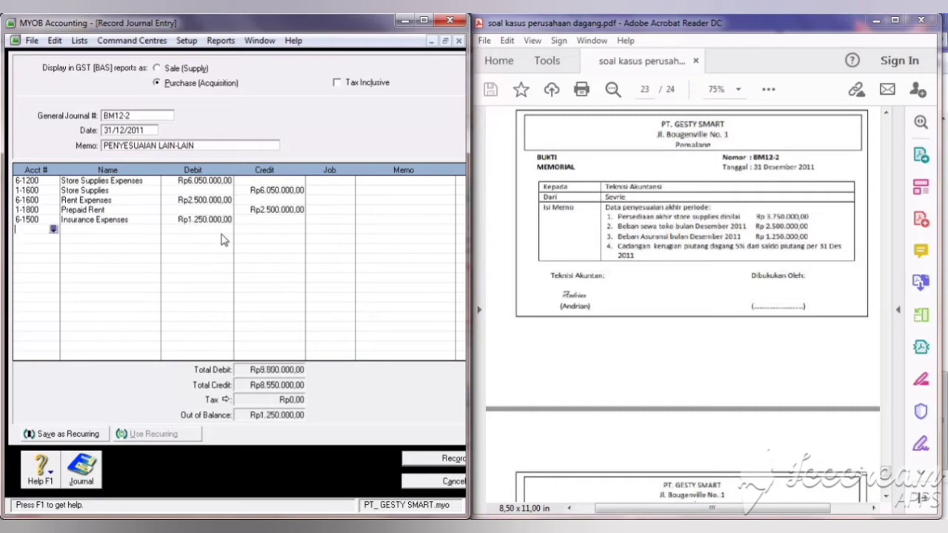
Step: Credit account 1-1700 Prepaid Insurance with the balancing amount of Rp1.250.000,00
click(54, 230)
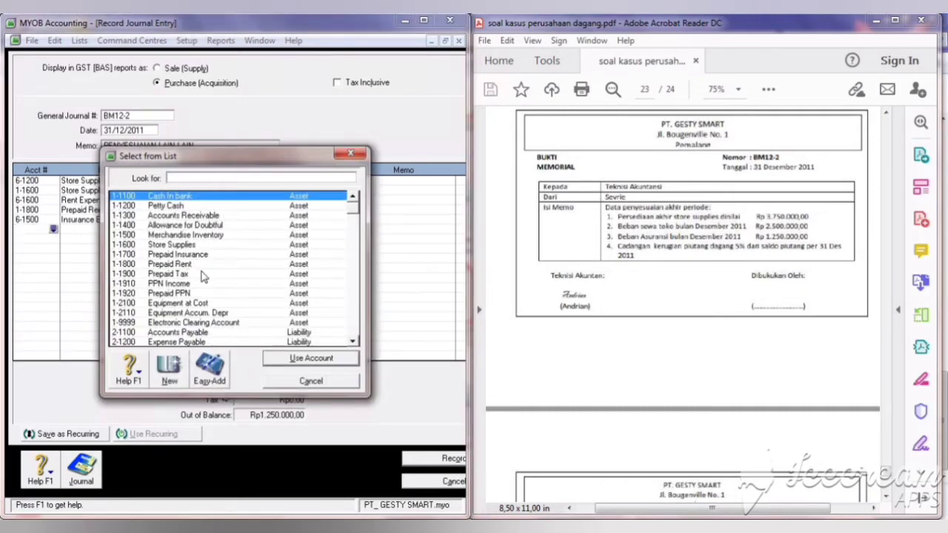
text(1-1700)
click(311, 358)
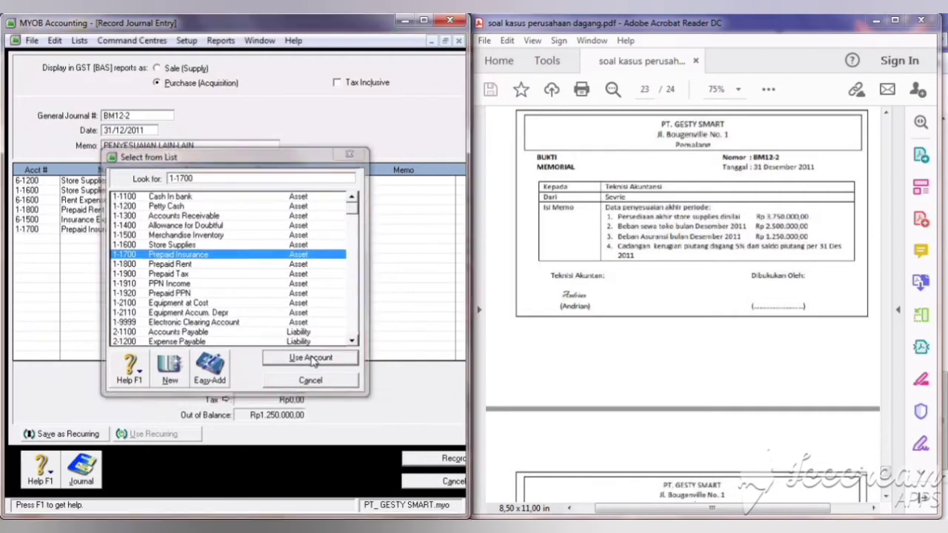
click(256, 229)
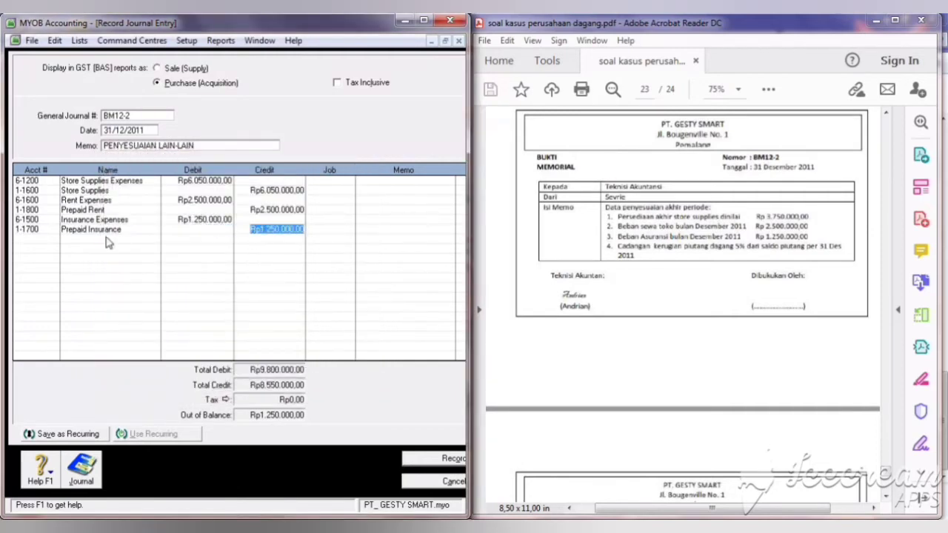
click(29, 238)
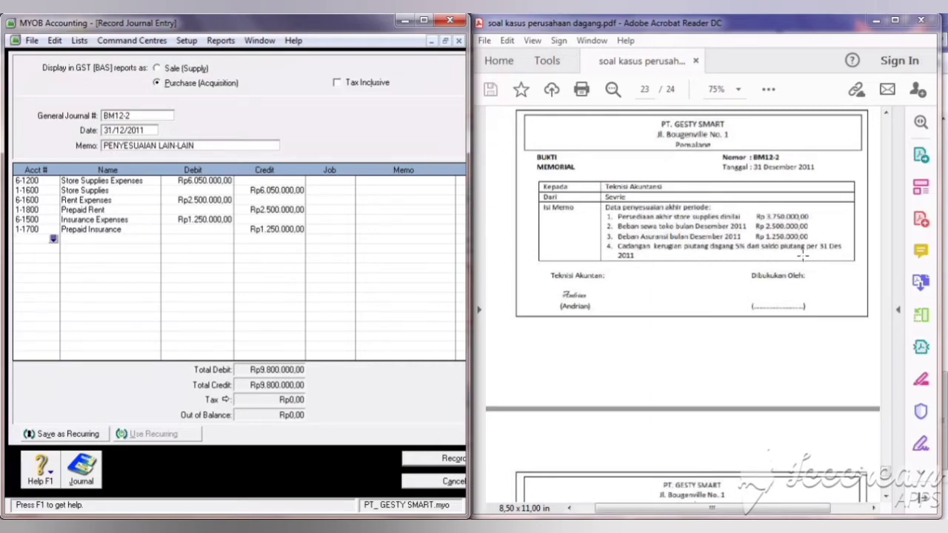
Step: Reopen the Standard Balance Sheet report to check the receivable and allowance balances for the bad debts adjustment
click(216, 42)
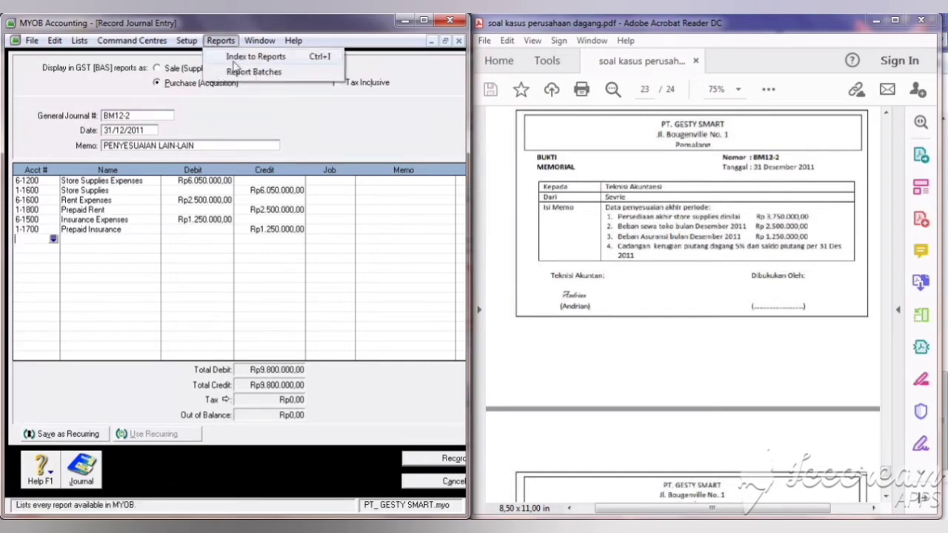
click(245, 57)
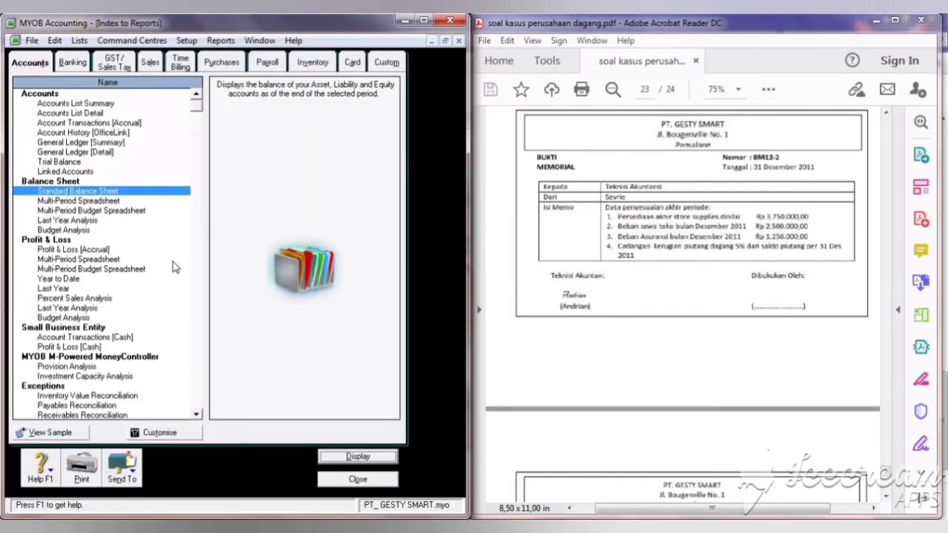
click(335, 456)
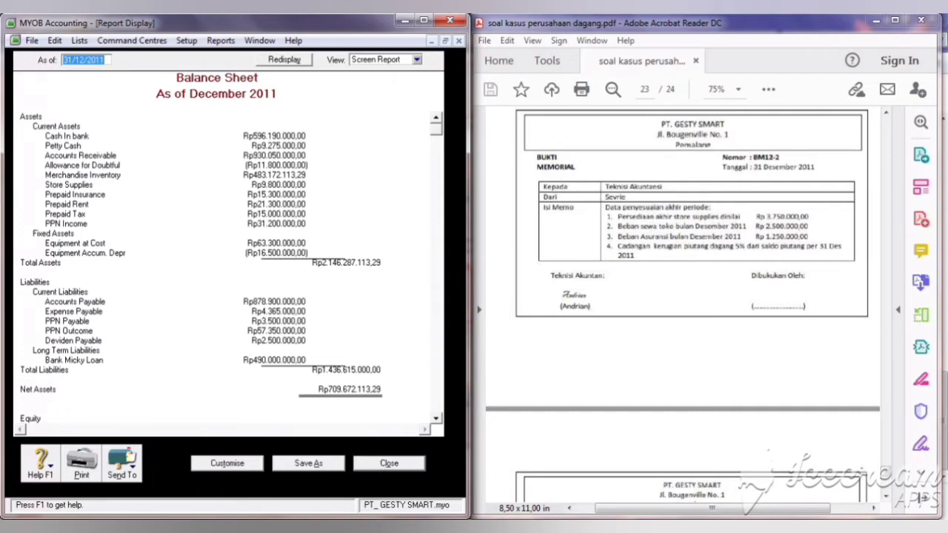
Step: Switch to Calculator and calculate 5% of the Accounts Receivable balance, 930050000
click(363, 385)
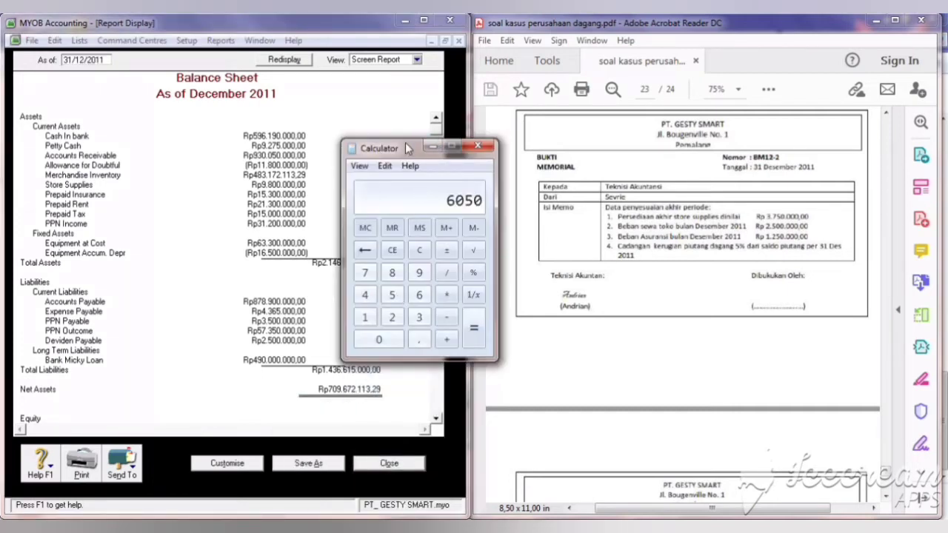
drag(405, 143, 487, 132)
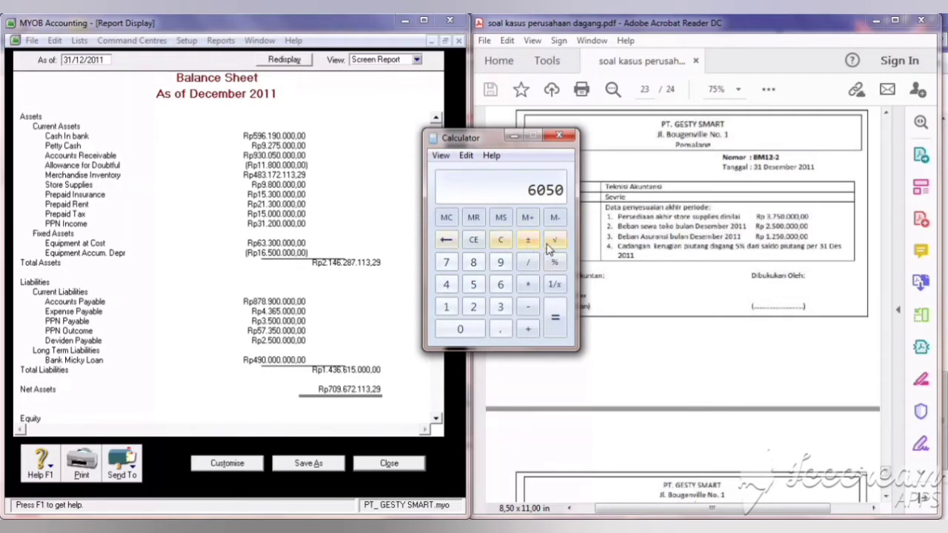
click(501, 236)
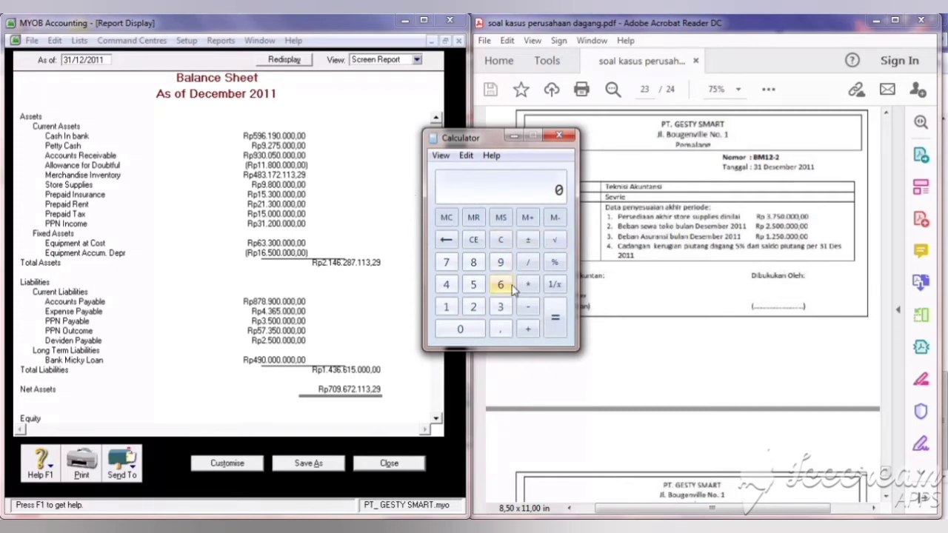
click(502, 265)
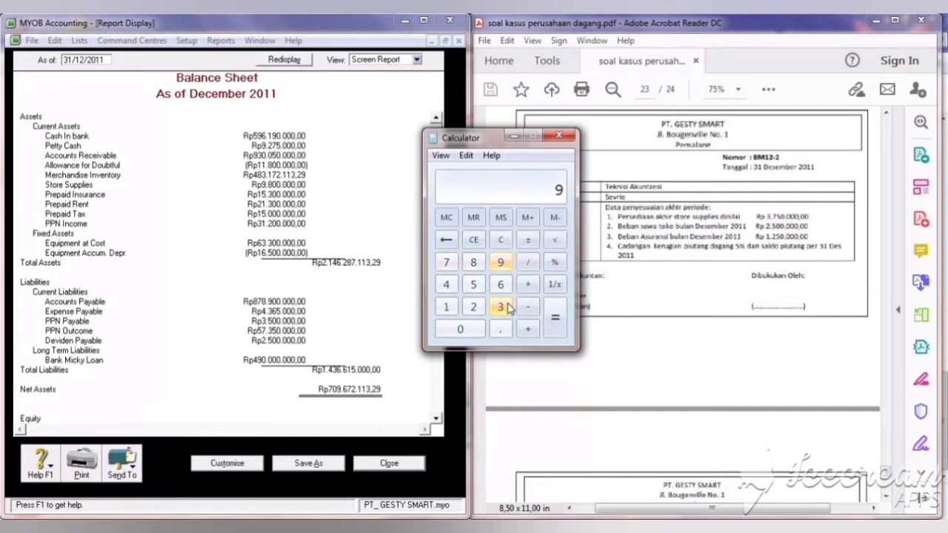
click(502, 305)
click(456, 331)
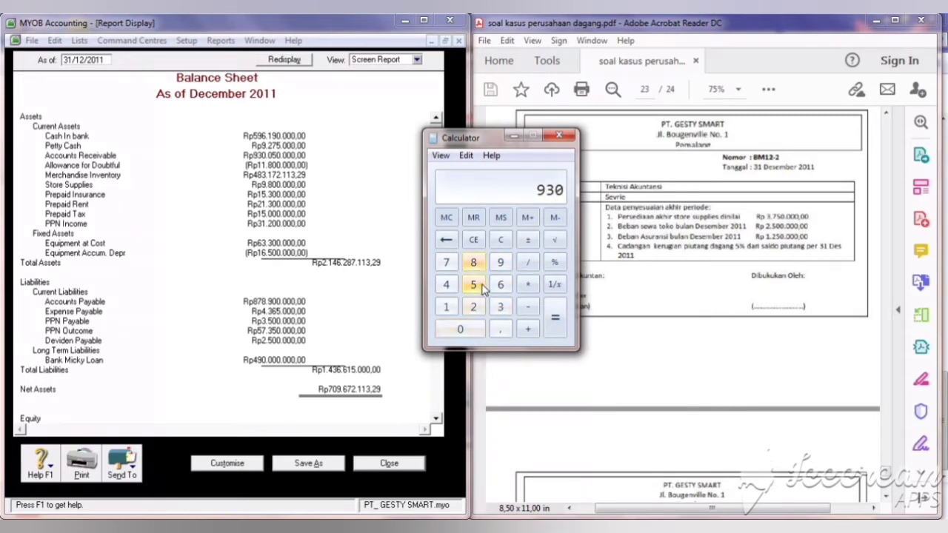
click(467, 330)
click(478, 288)
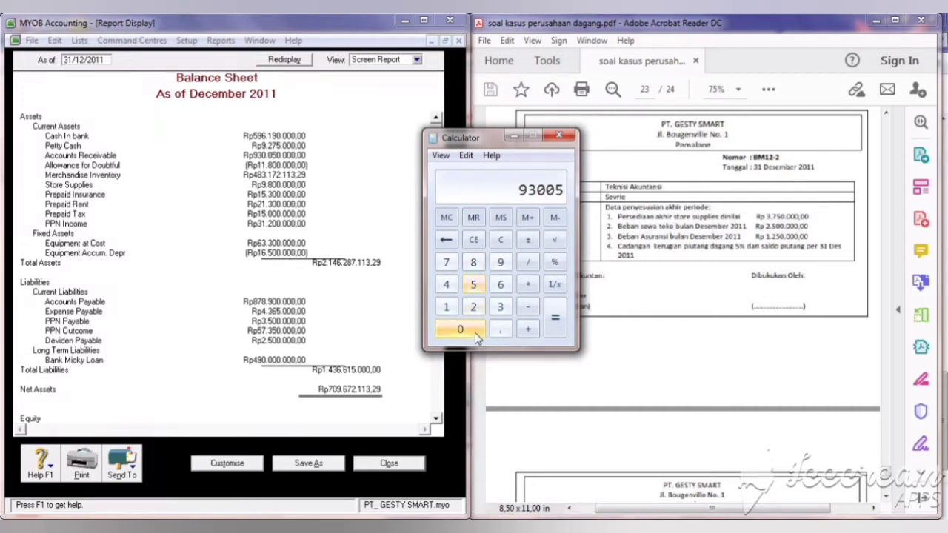
click(474, 332)
click(475, 333)
click(474, 332)
click(475, 332)
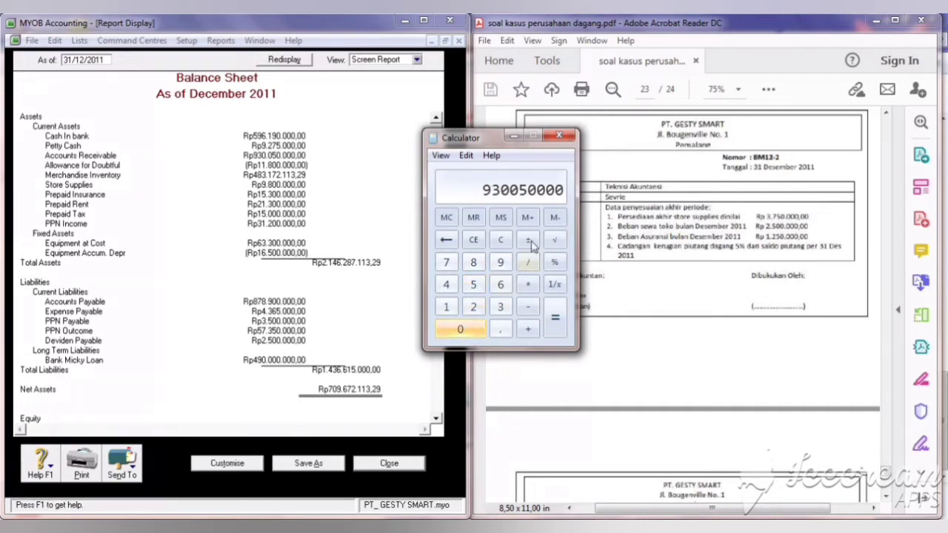
click(530, 291)
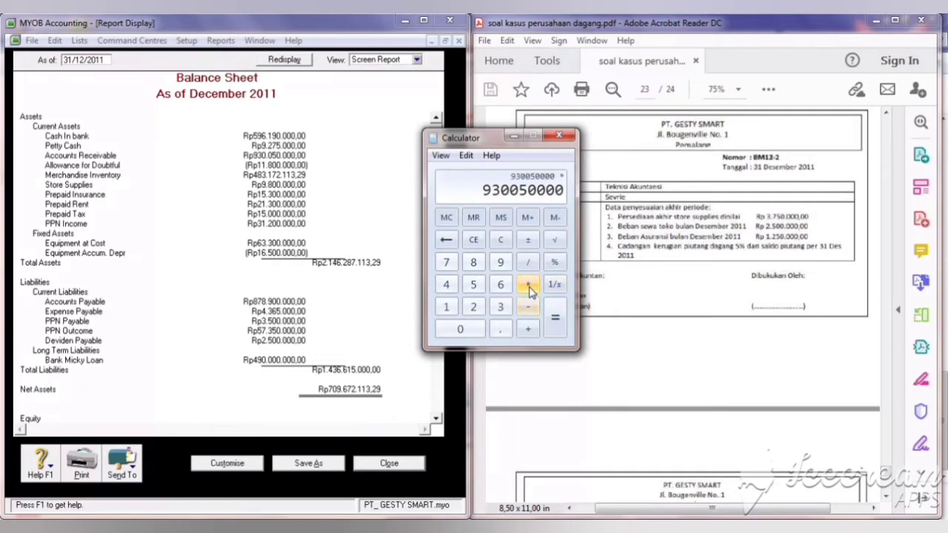
click(475, 286)
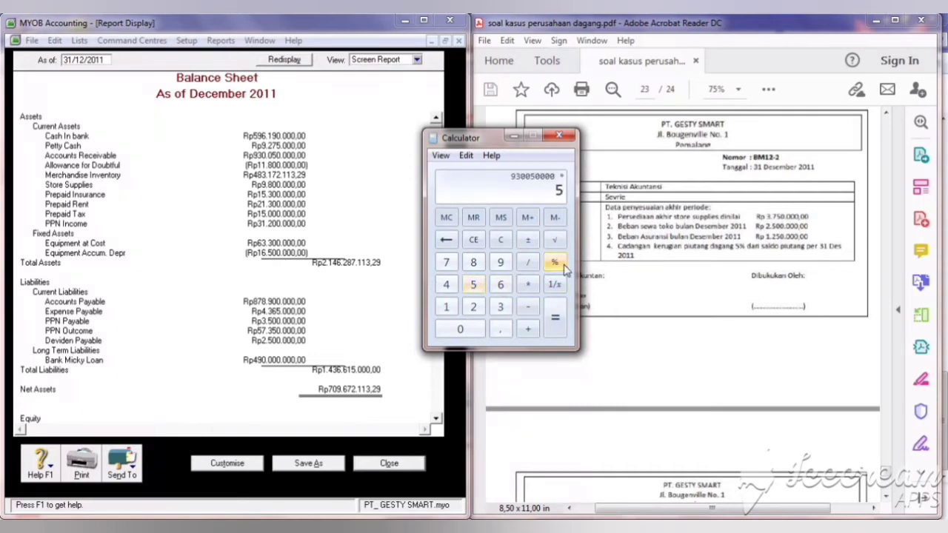
click(554, 262)
Step: Subtract the existing Allowance for Doubtful balance of 11800000 from the calculated 5% amount
click(528, 307)
double_click(446, 306)
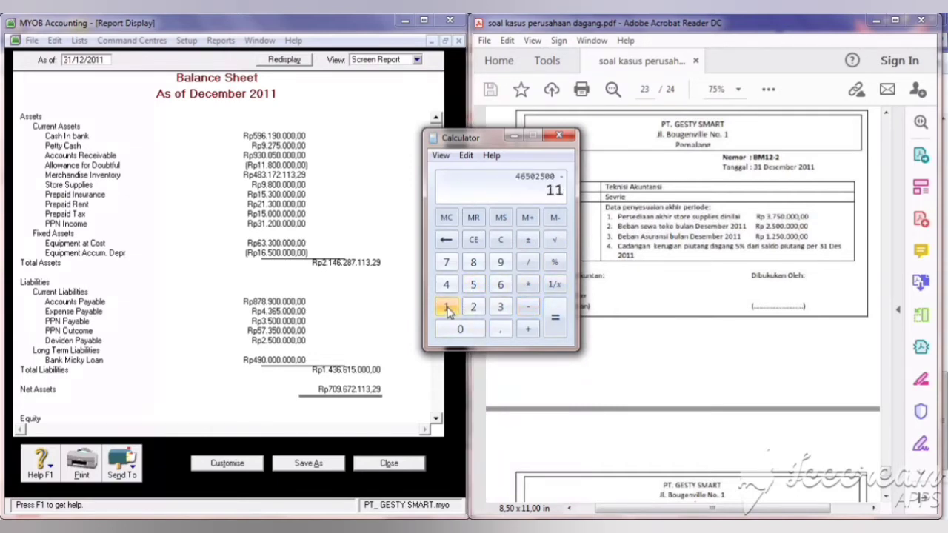
click(475, 263)
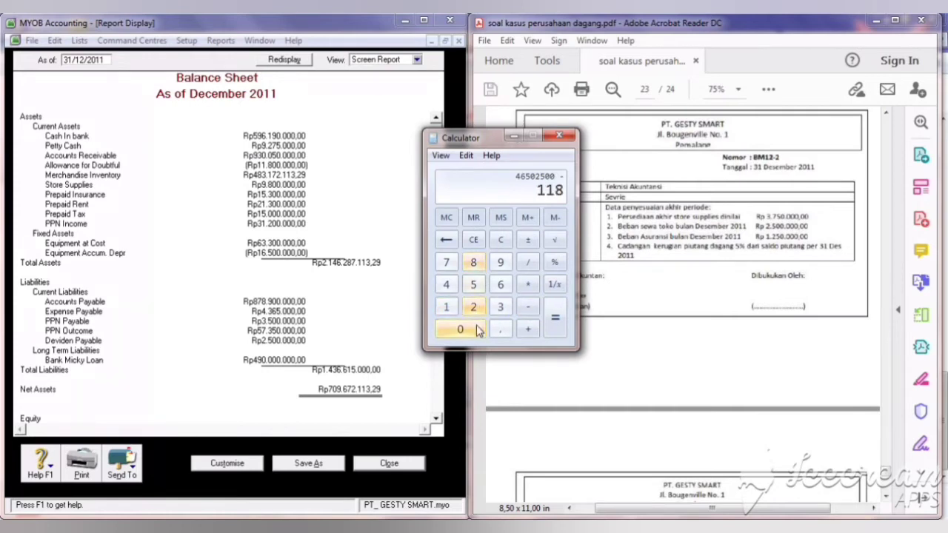
click(474, 328)
click(475, 327)
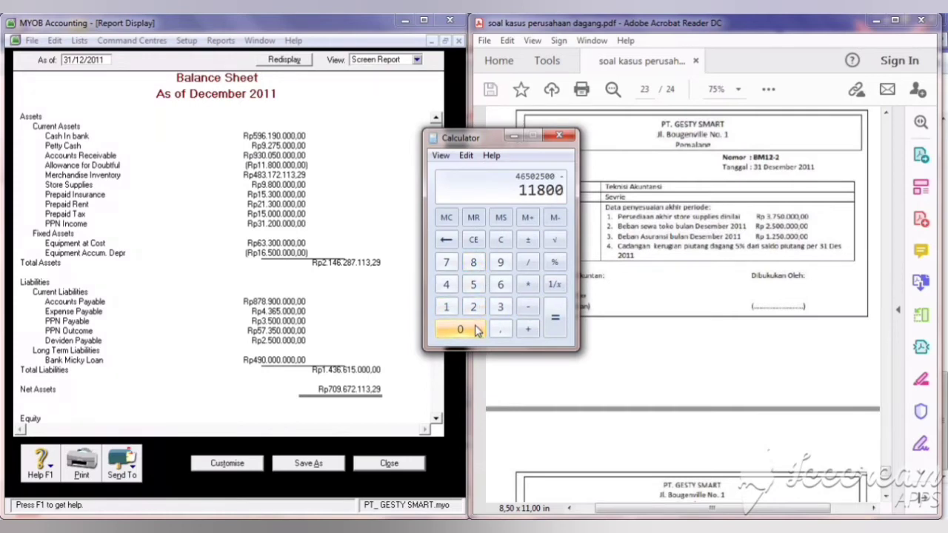
click(474, 327)
click(474, 328)
click(474, 327)
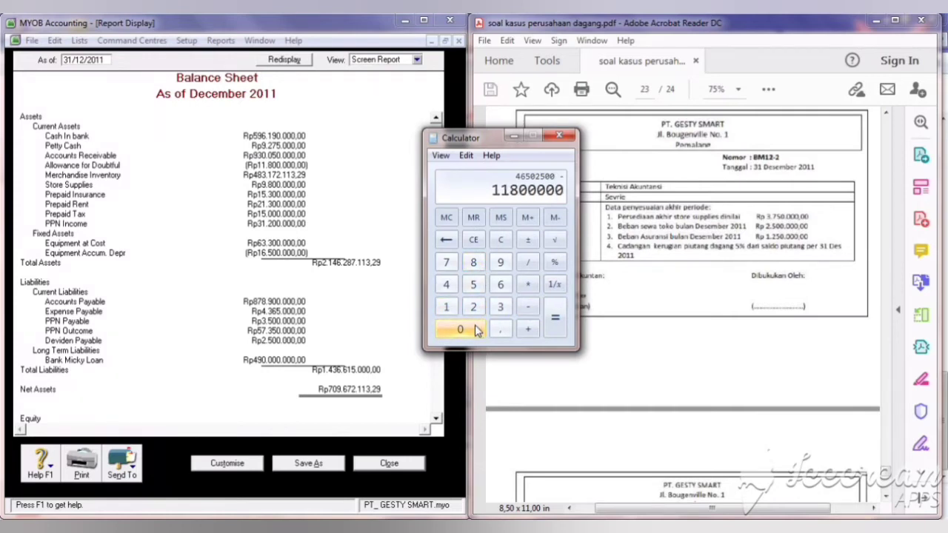
click(555, 318)
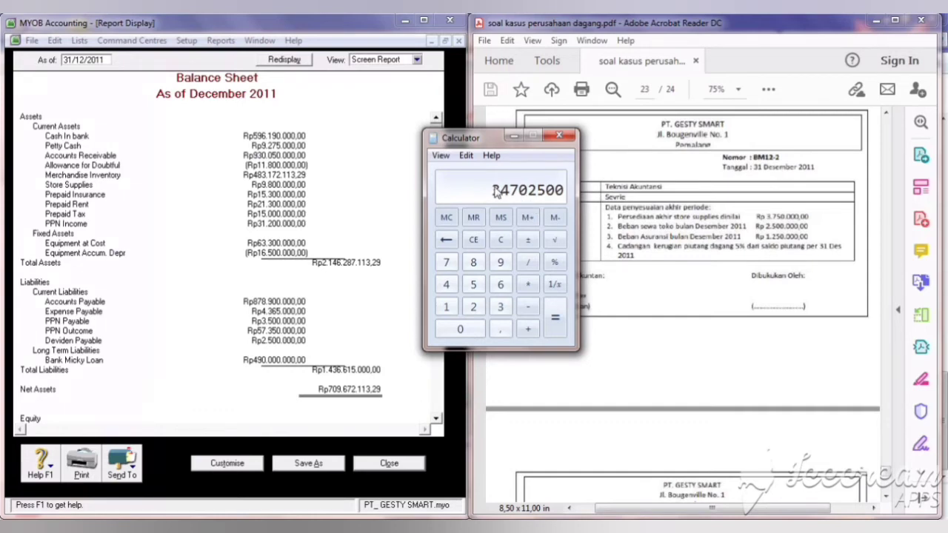
Step: Close the balance sheet report and add account 6-1300 Bad Debts Expenses on the next line of the MYOB journal entry
click(384, 464)
click(379, 477)
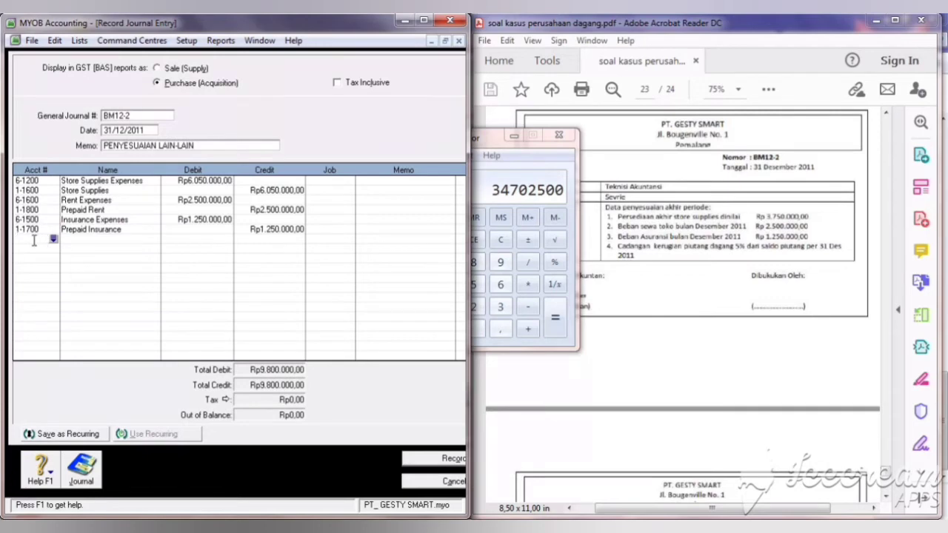
key(Tab)
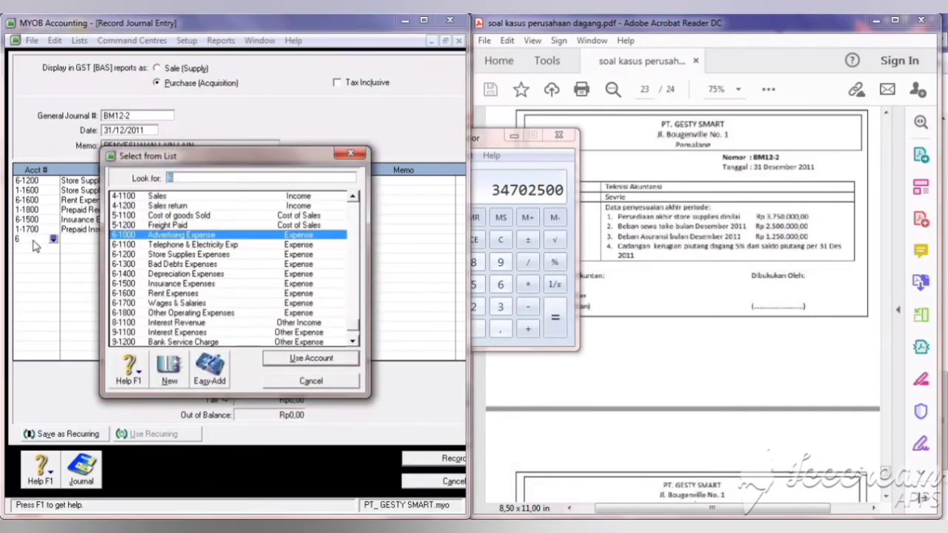
click(170, 265)
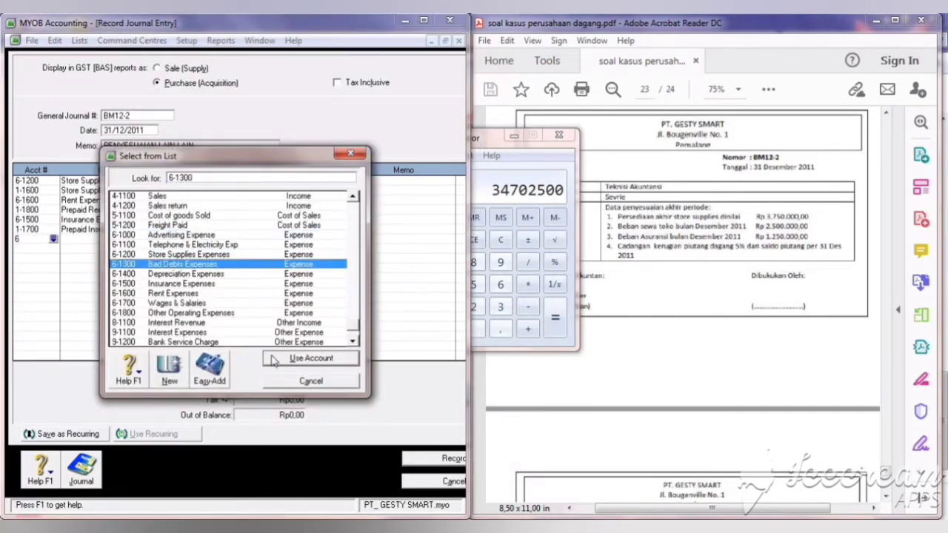
click(277, 359)
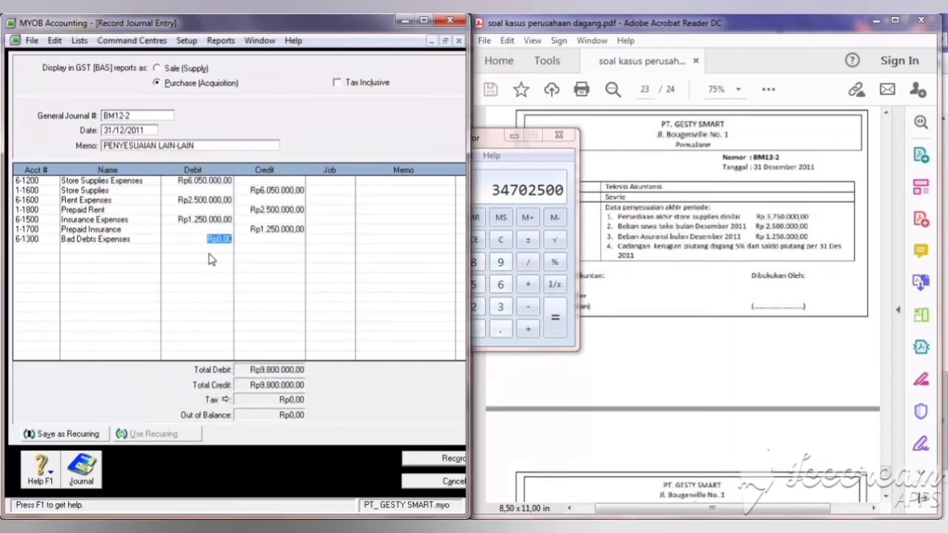
Step: Set the debit of the Bad Debts Expenses line to Rp34.702.500,00
drag(491, 143, 543, 183)
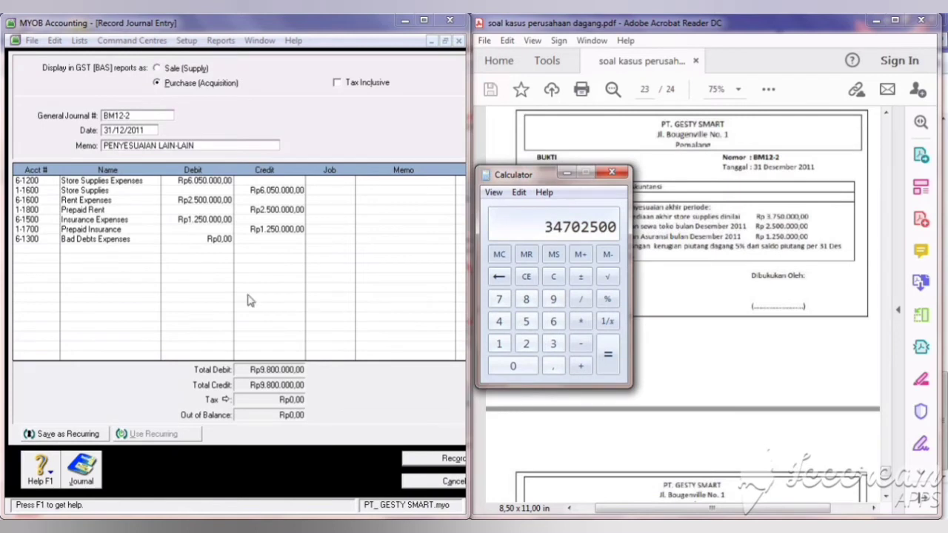
click(213, 240)
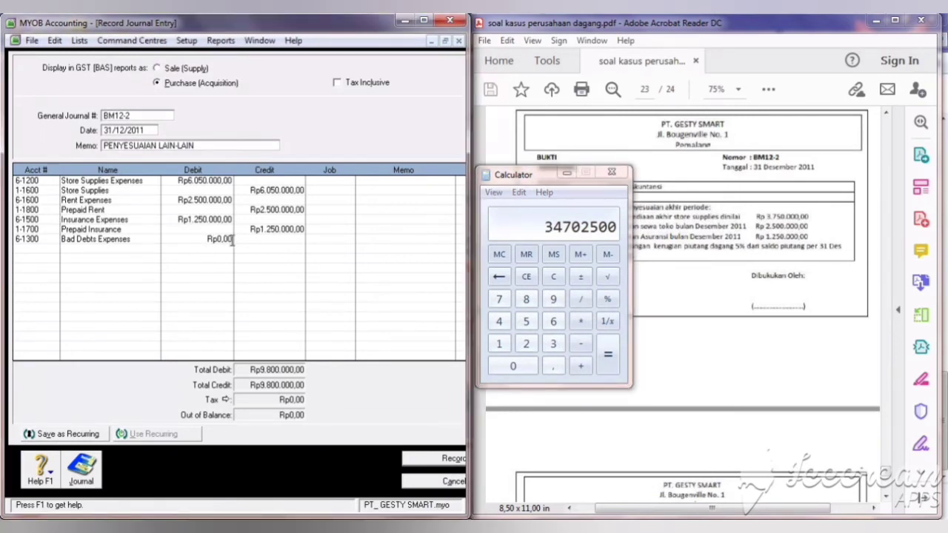
key(BackSpace)
key(BackSpace)
key(BackSpace)
key(BackSpace)
key(BackSpace)
key(BackSpace)
text(34702500)
key(Tab)
Step: Credit account 1-1400 Allowance for Doubtful with the balancing amount of Rp34.702.500,00
click(30, 252)
click(54, 251)
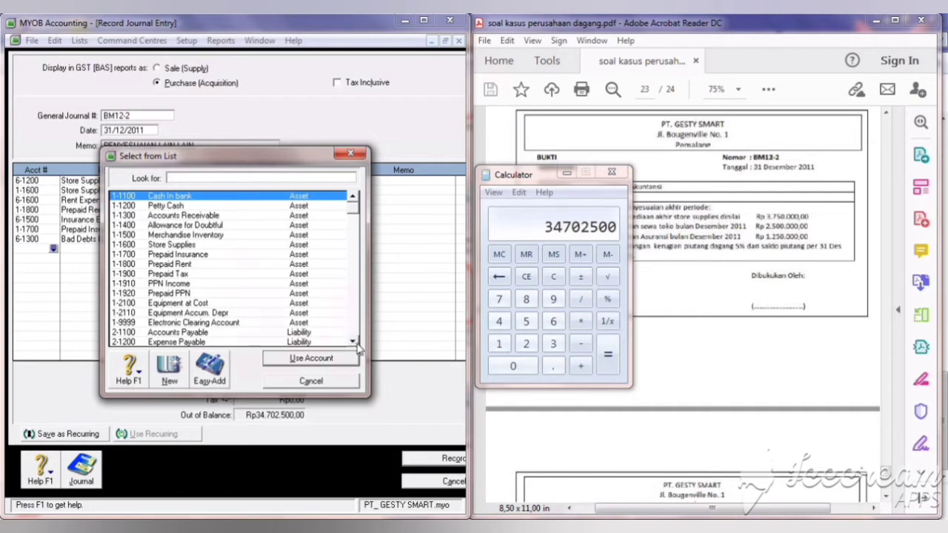
click(151, 226)
click(287, 360)
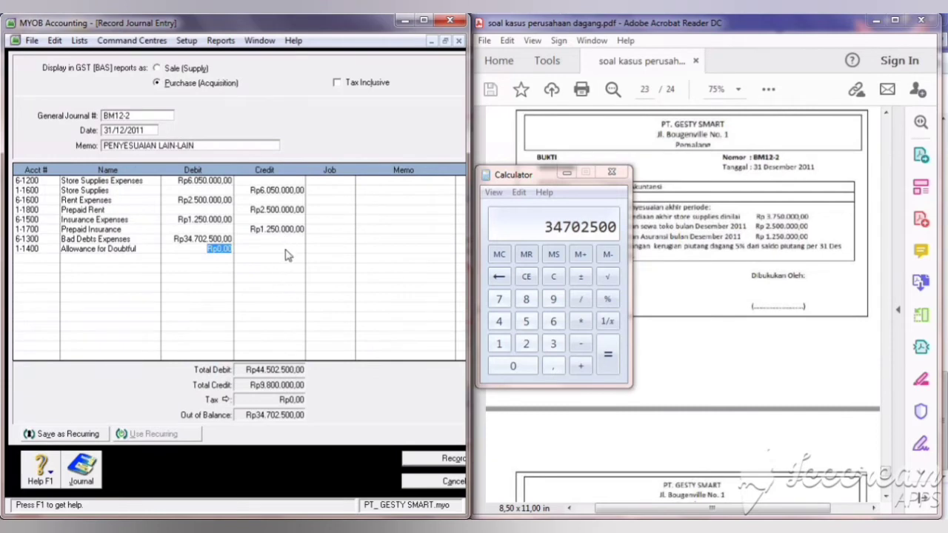
key(Tab)
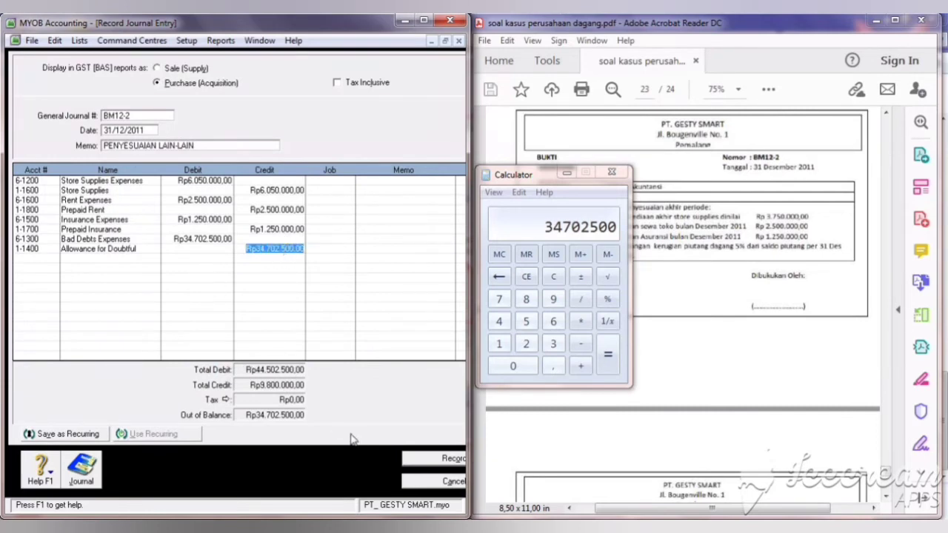
Step: Minimize Calculator and record the completed BM12-2 journal entry
click(213, 240)
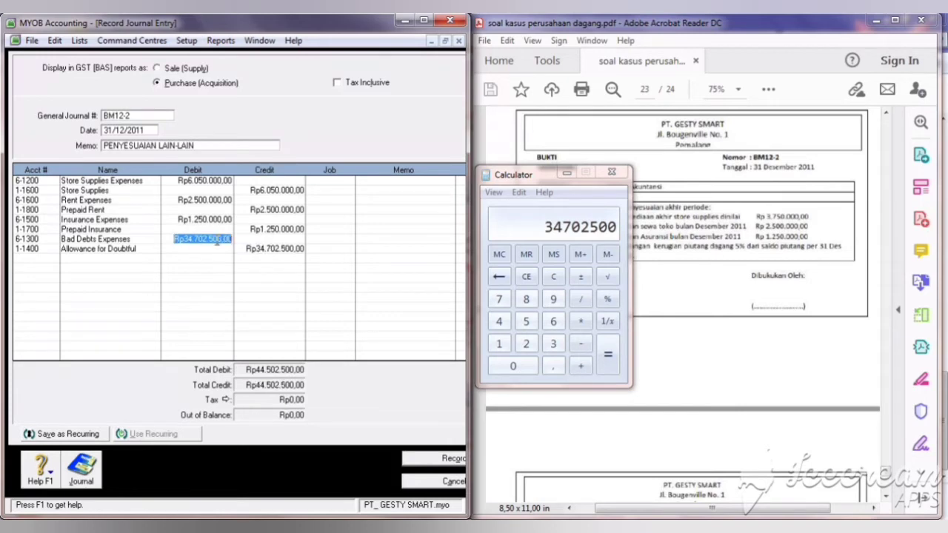
click(567, 174)
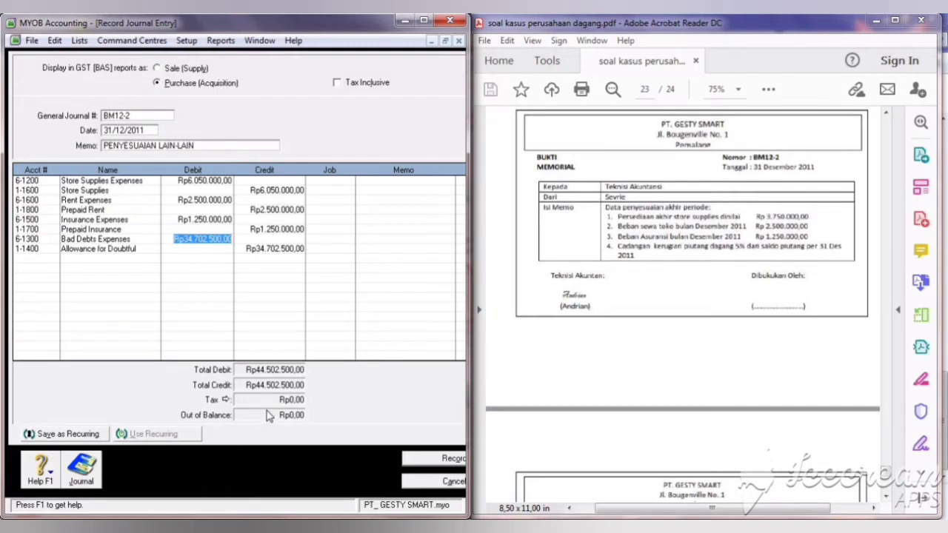
click(444, 459)
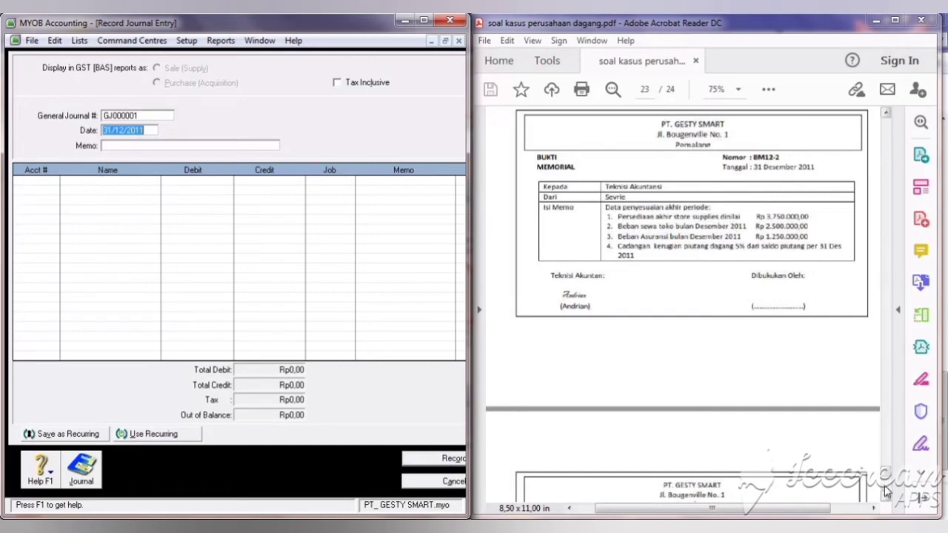
Step: Start the journal entry for the next voucher, with number BM12-3 and memo "PENYESUAIAN LAIN-LAIN"
scroll(882, 348, down, 5)
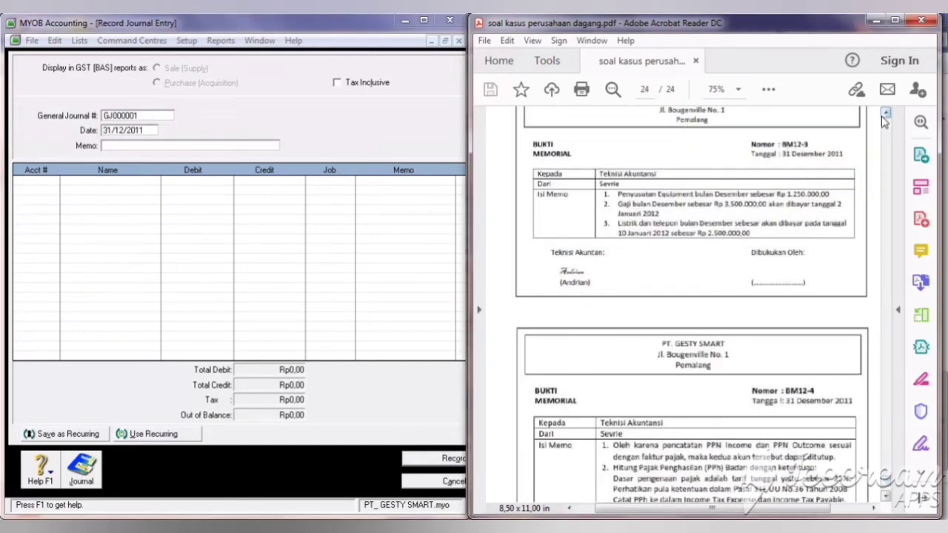
click(115, 116)
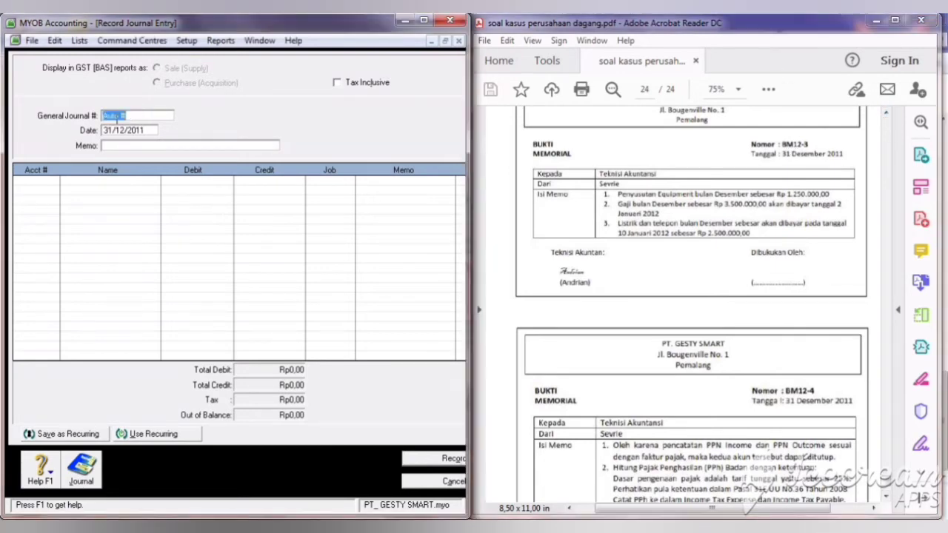
text(BM12-3)
click(127, 146)
text(PENYESU)
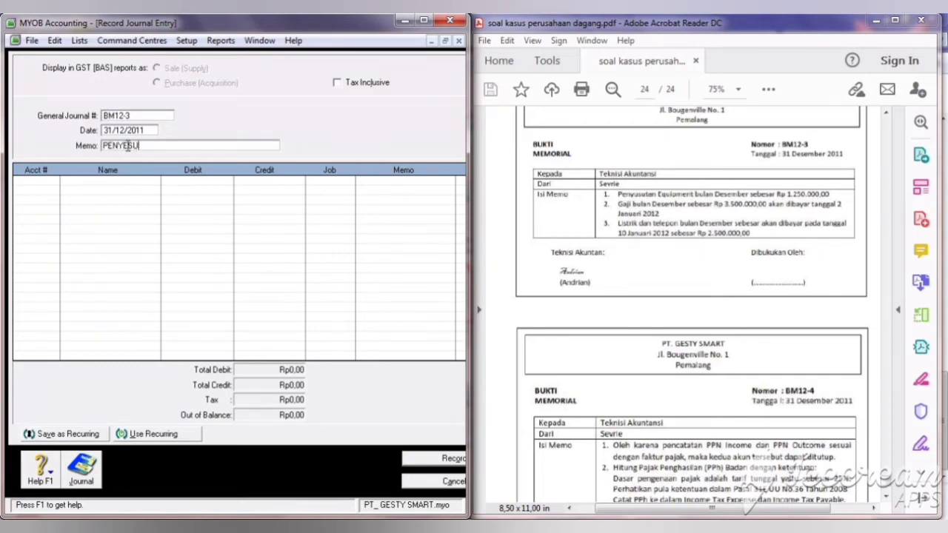
text(AIAN LAIN-LAIN)
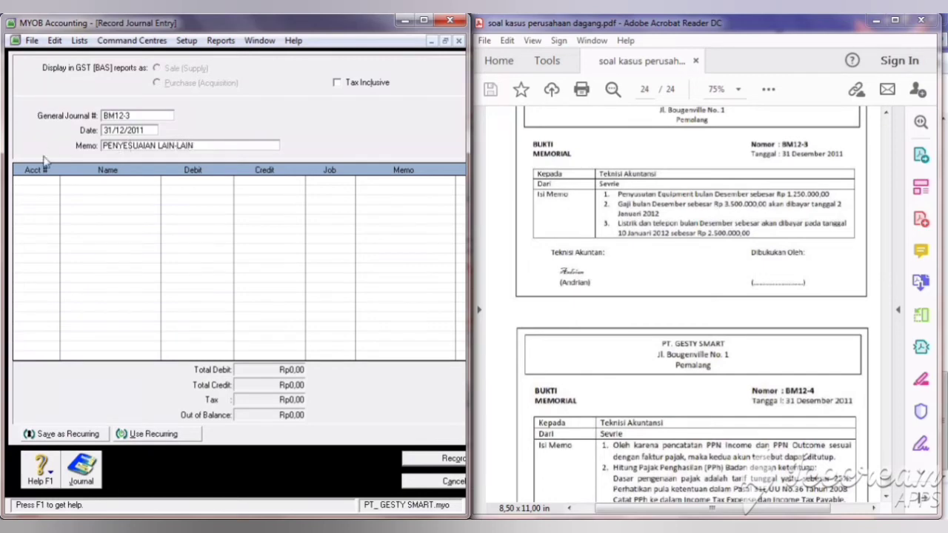
Step: Debit account 6-1400 Depreciation Expenses with Rp1.250.000,00 on the first journal line
click(52, 182)
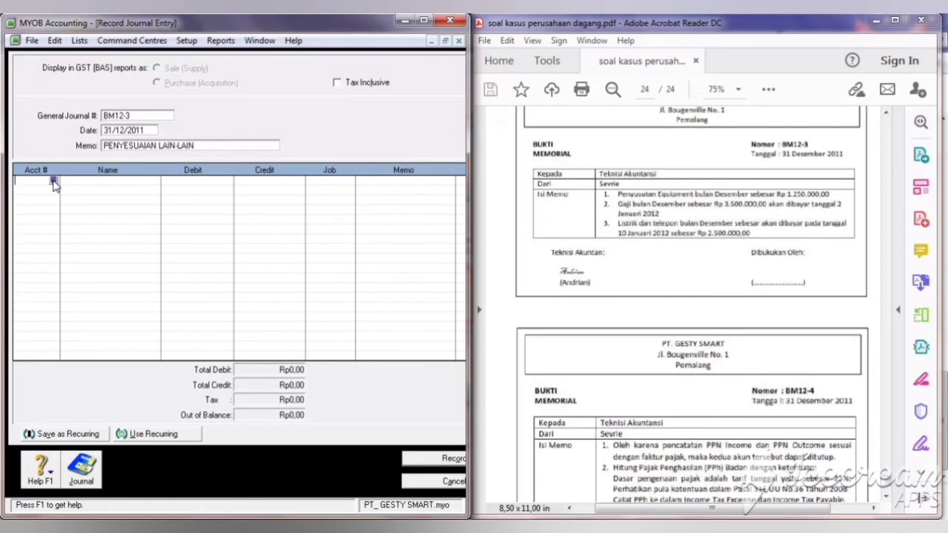
text(6)
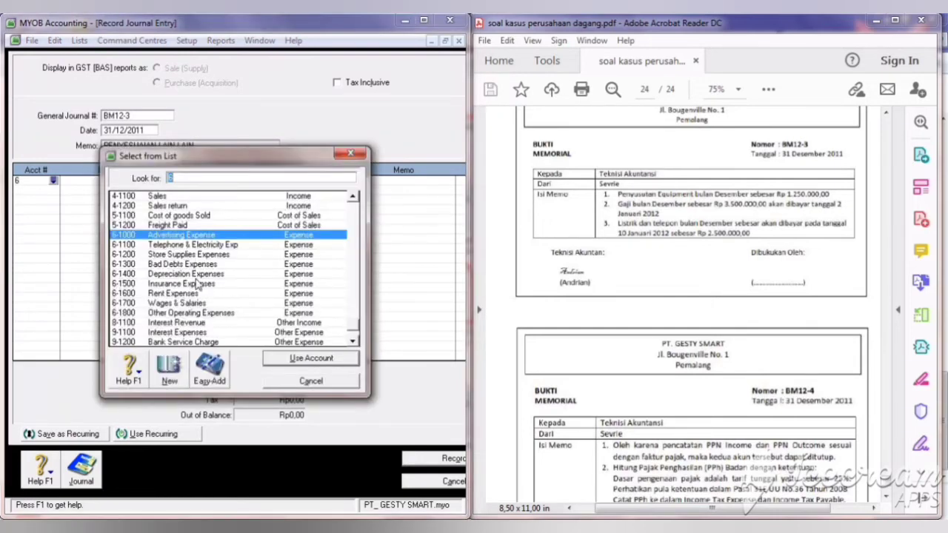
text(6-1400)
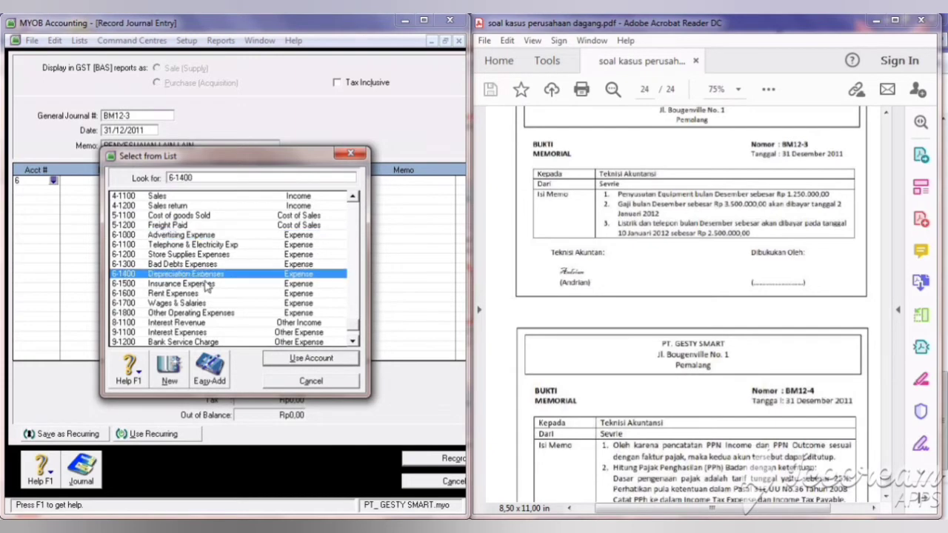
click(281, 357)
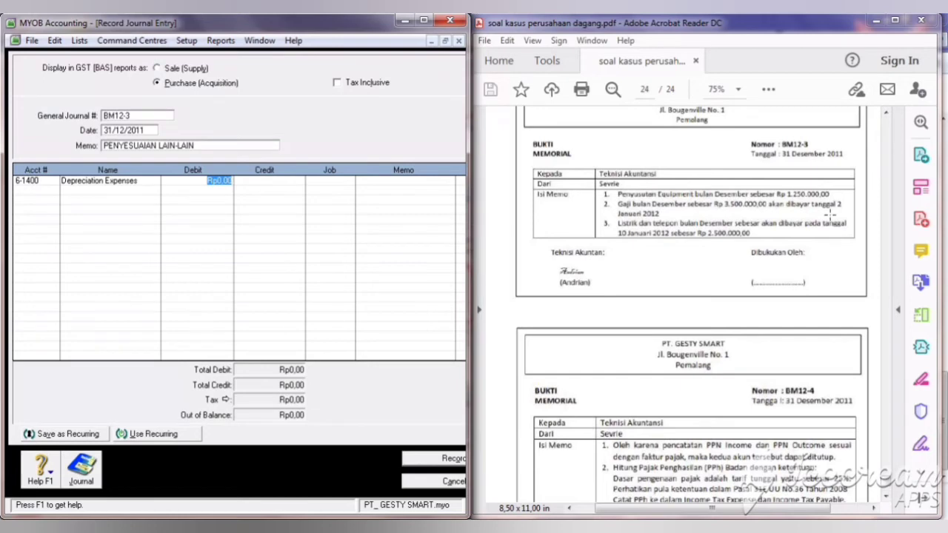
text(1.250.0)
text(00)
key(Return)
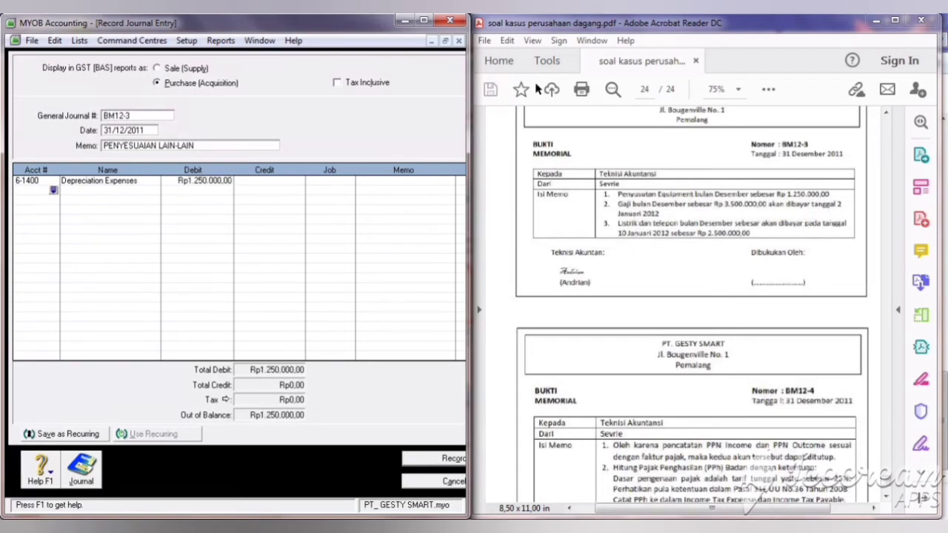
Step: Credit account 1-2110 Equipment Accum. Depr with Rp1.250.000,00 on the second journal line
text(1)
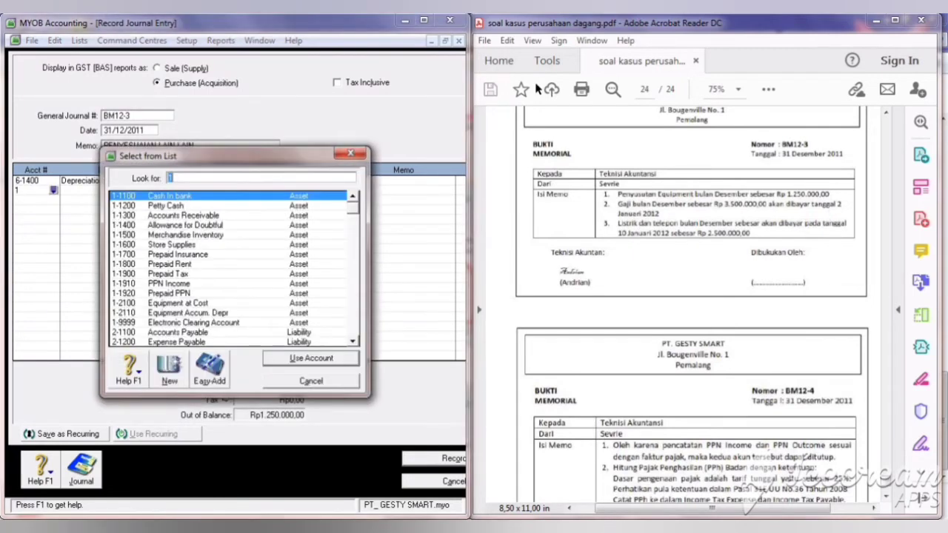
click(234, 316)
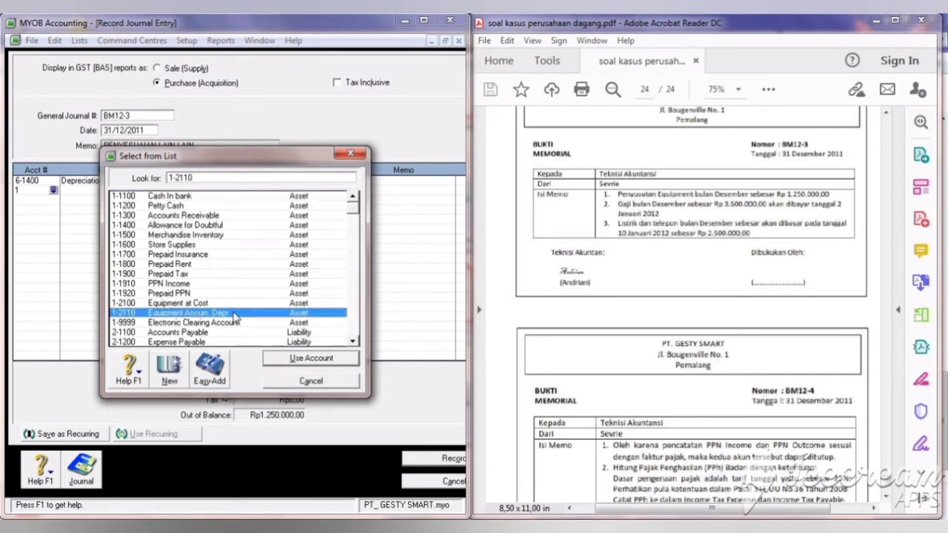
click(279, 361)
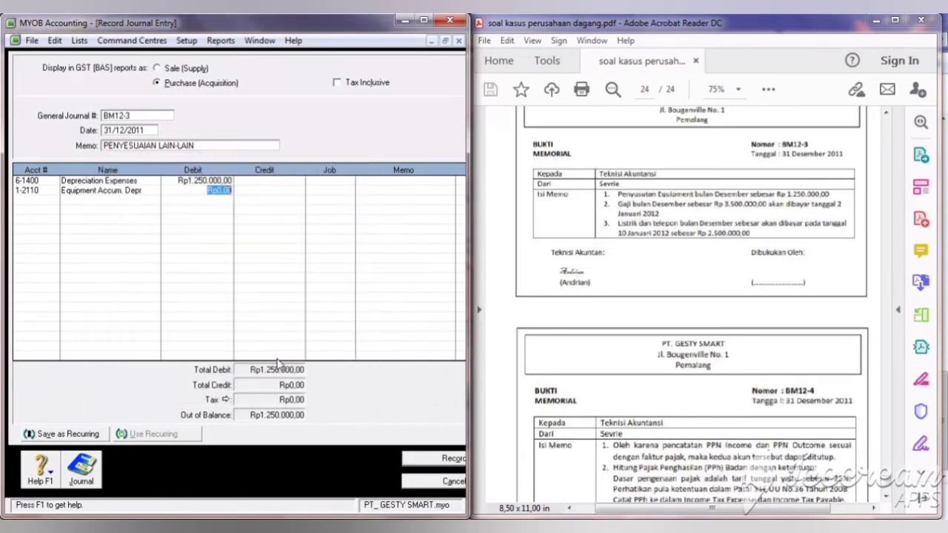
click(257, 191)
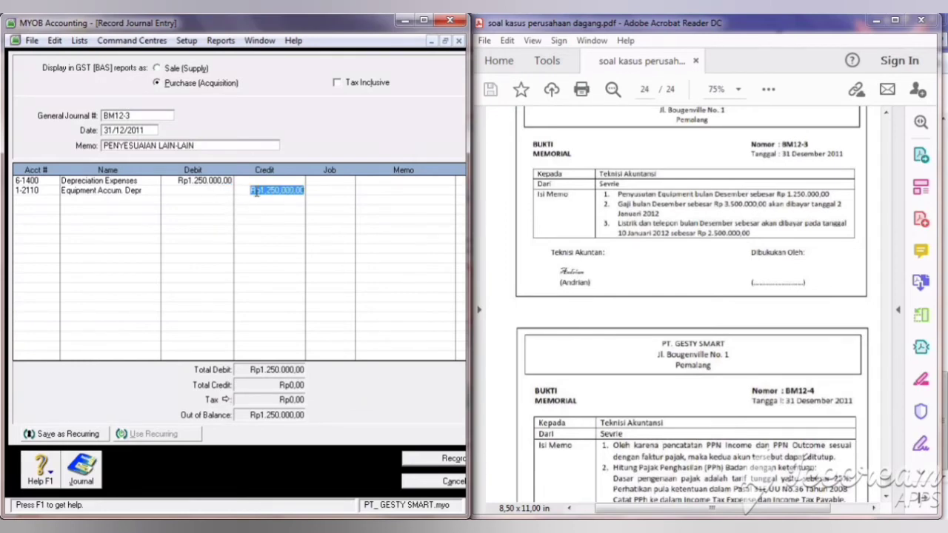
Step: Debit account 6-1700 Wages & Salaries with Rp3.500.000,00 on the third journal line
click(28, 200)
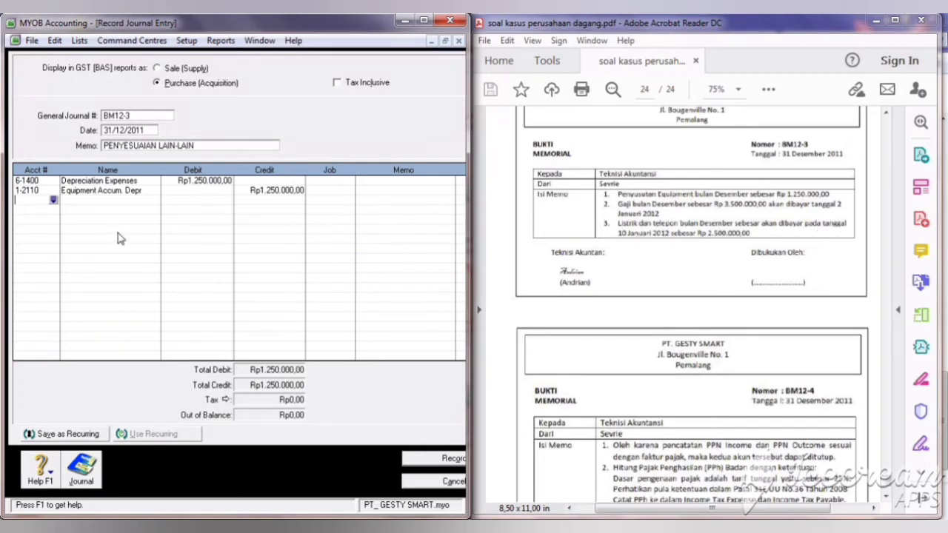
click(53, 200)
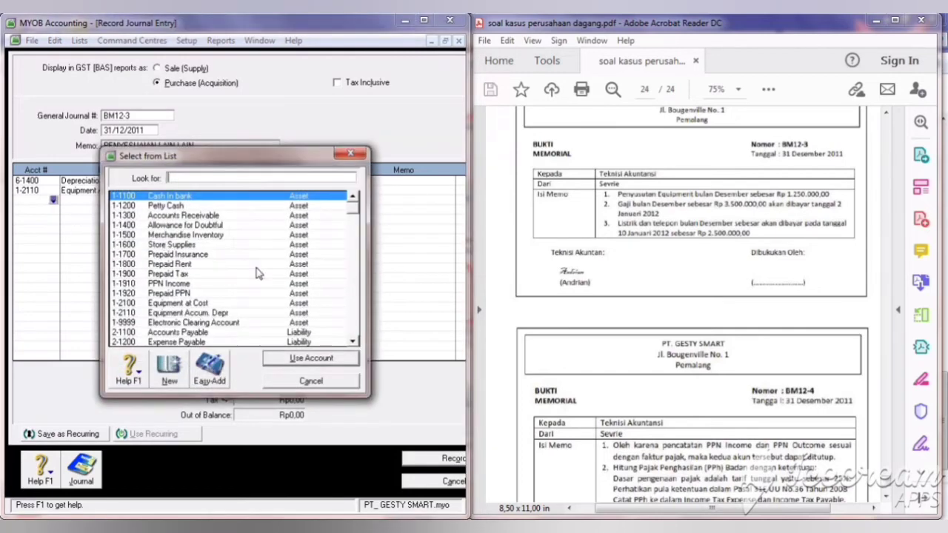
click(358, 314)
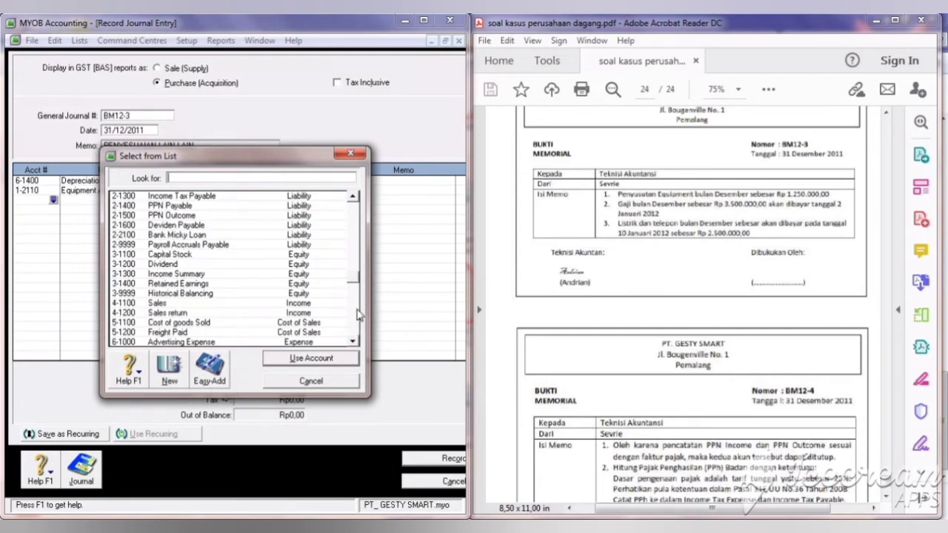
click(358, 314)
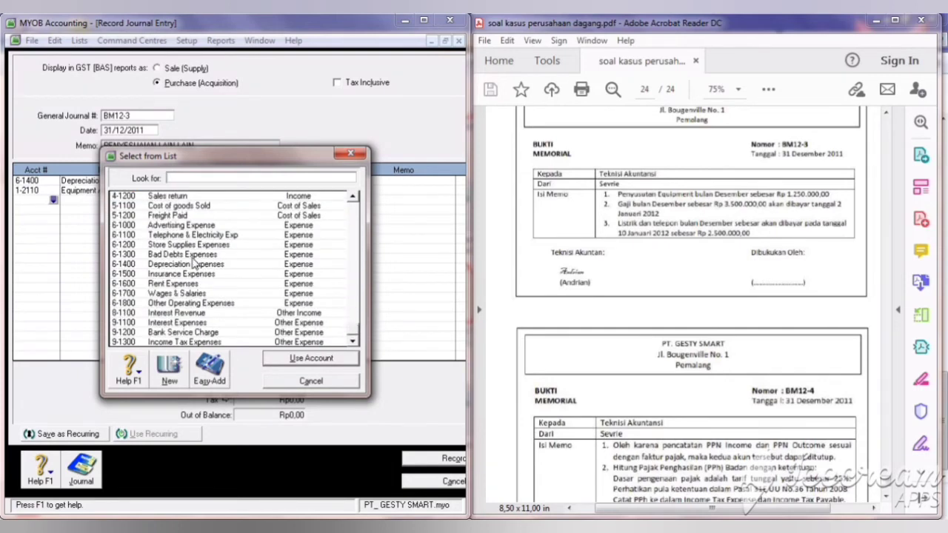
click(206, 294)
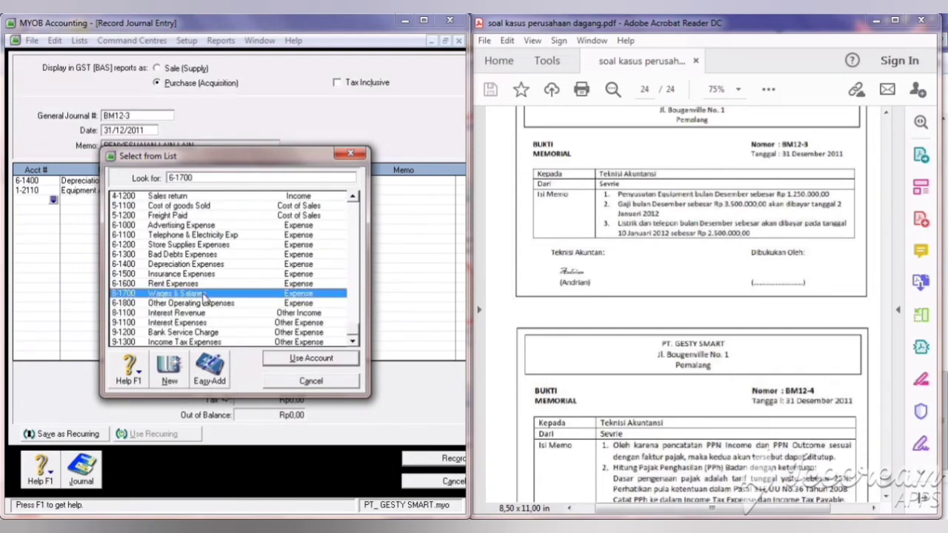
click(306, 359)
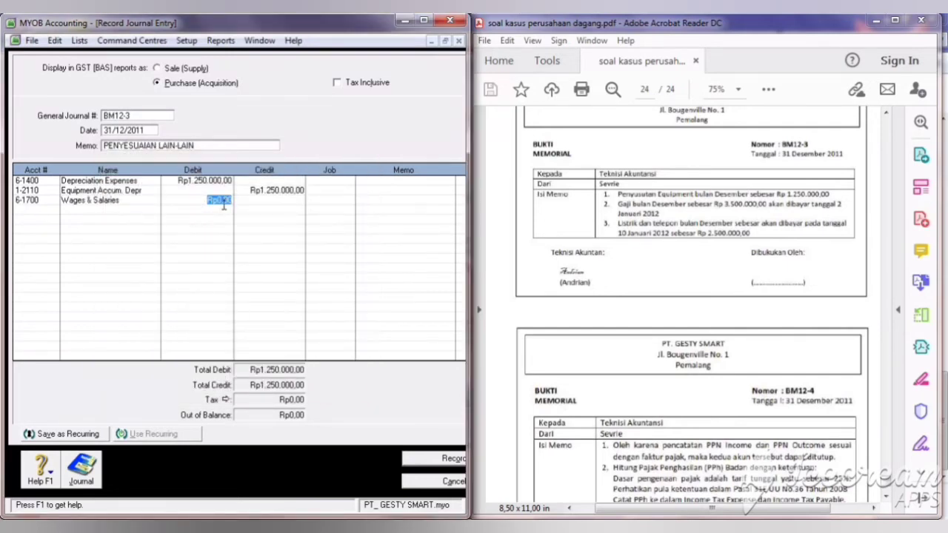
text(3500000)
key(Return)
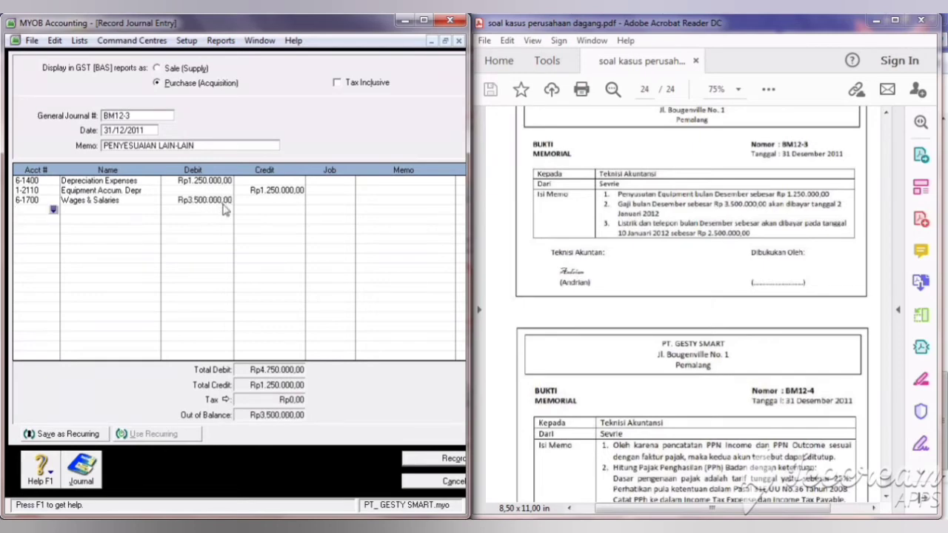
Step: Debit account 6-1100 Telephone & Electricity Exp with Rp2.500.000,00 on the fourth journal line
click(53, 210)
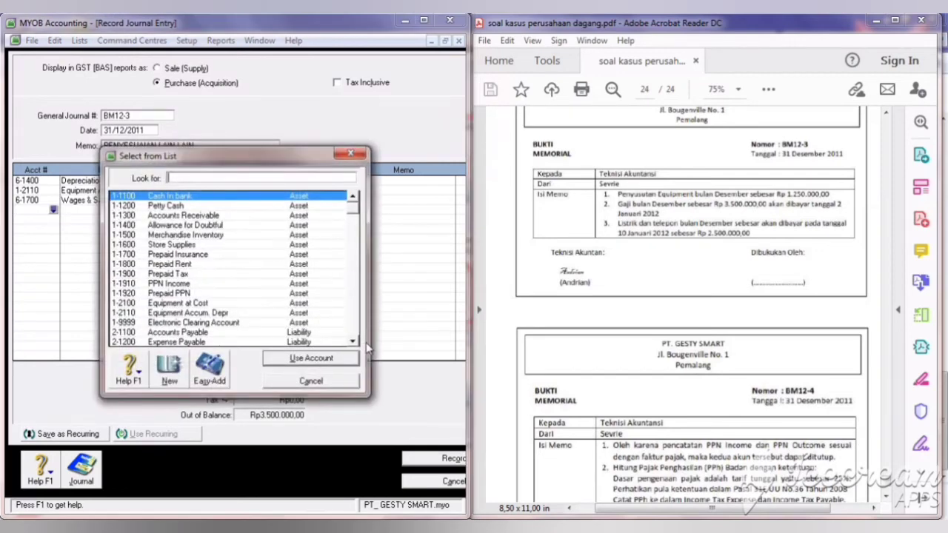
click(353, 315)
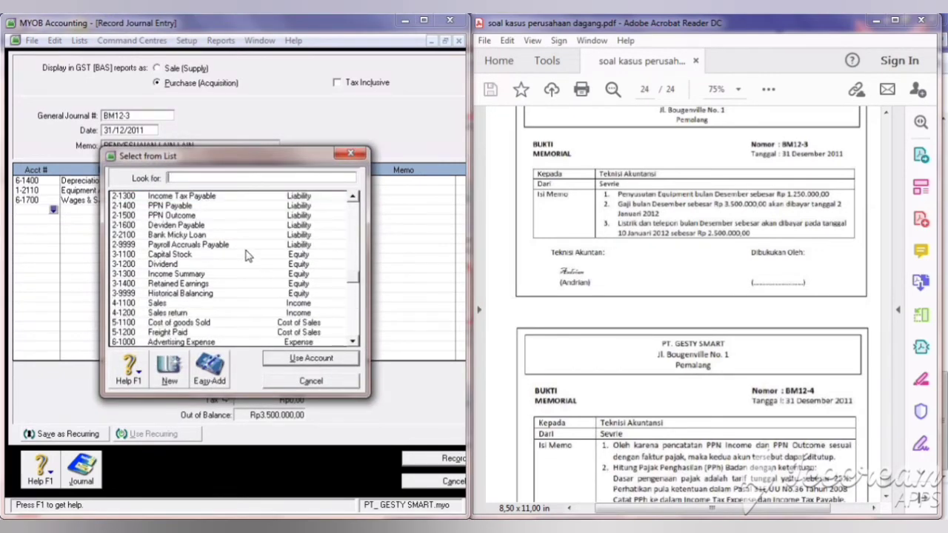
click(353, 326)
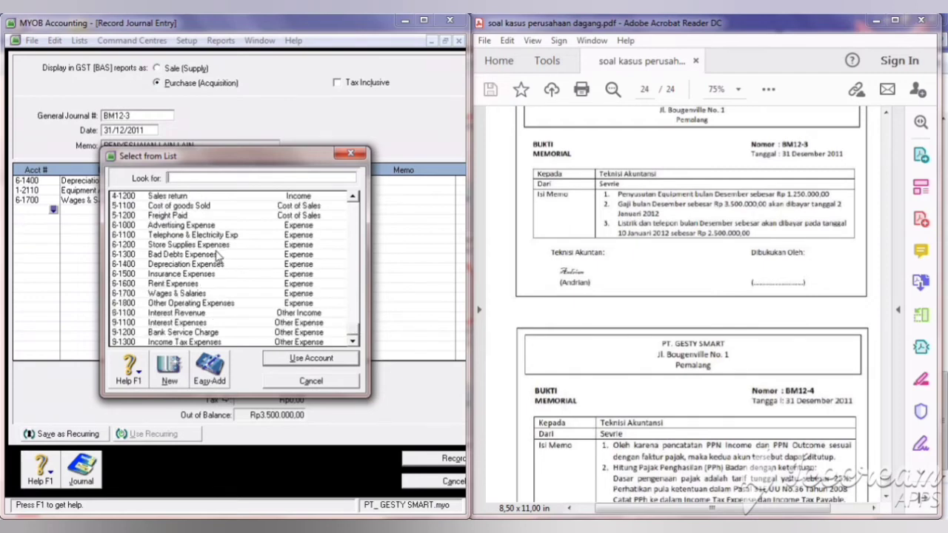
text(6-1100)
click(314, 360)
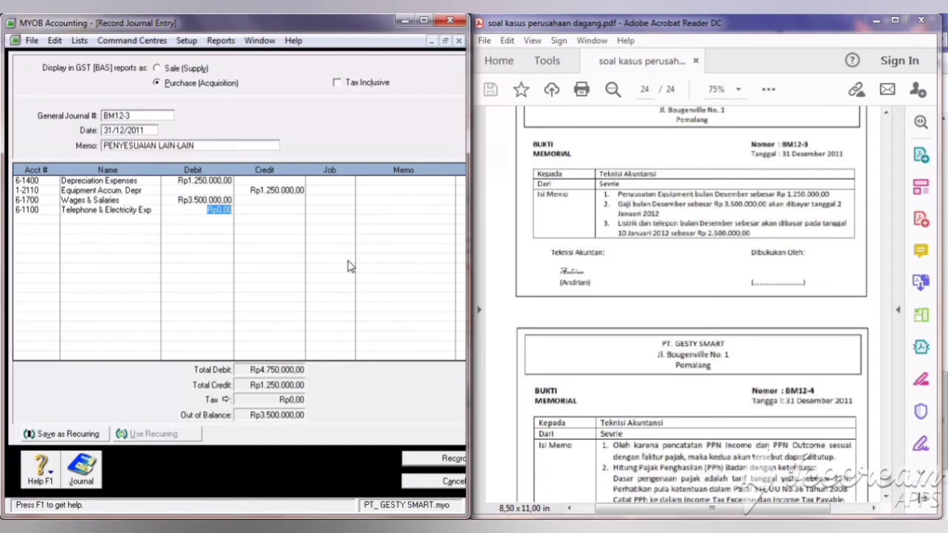
text(2.500.)
text(000)
key(Tab)
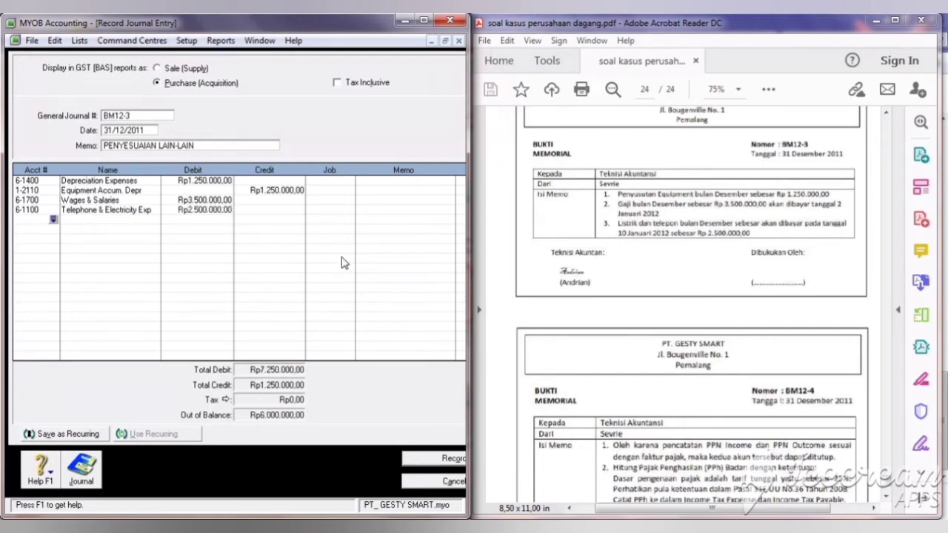
Step: Credit account 2-1200 Expense Payable with the balancing Rp6.000.000,00 and record the BM12-3 journal entry
click(53, 220)
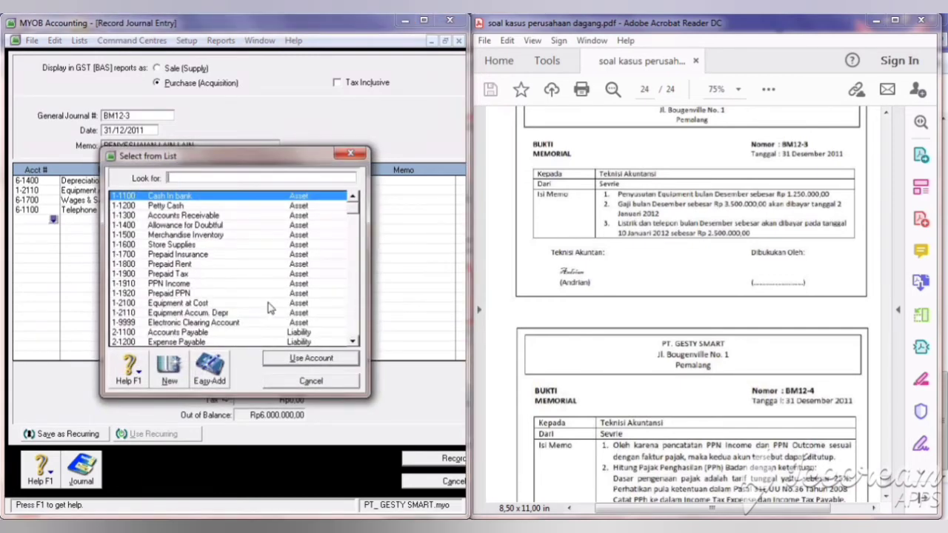
click(247, 342)
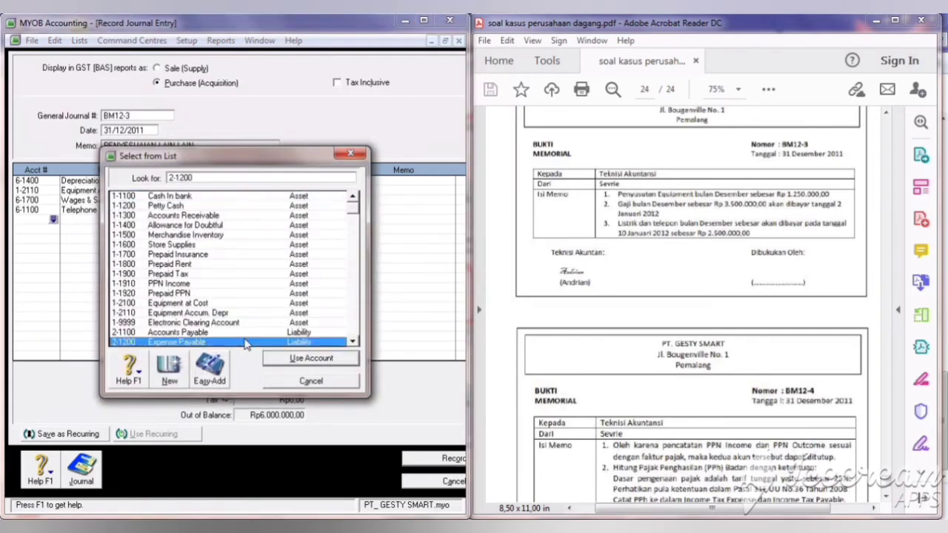
click(354, 342)
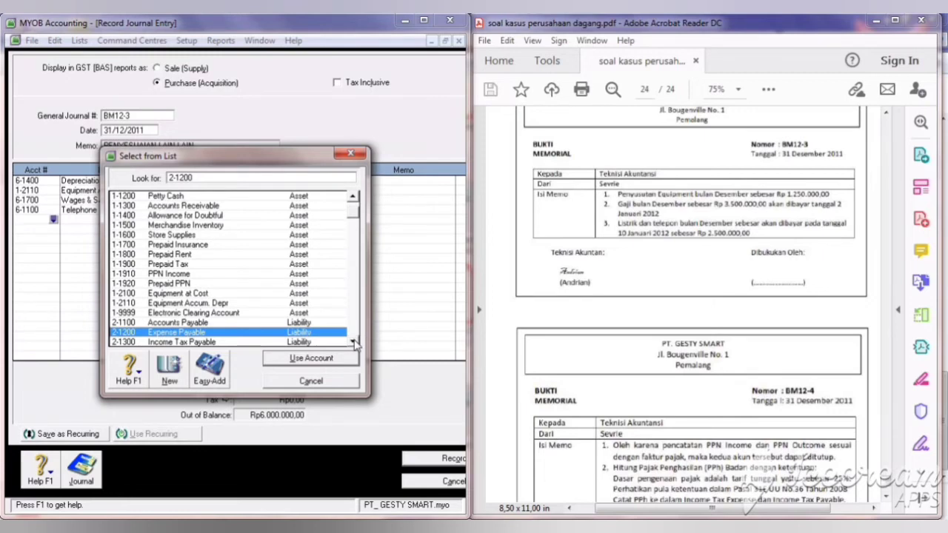
click(353, 343)
click(353, 343)
click(311, 359)
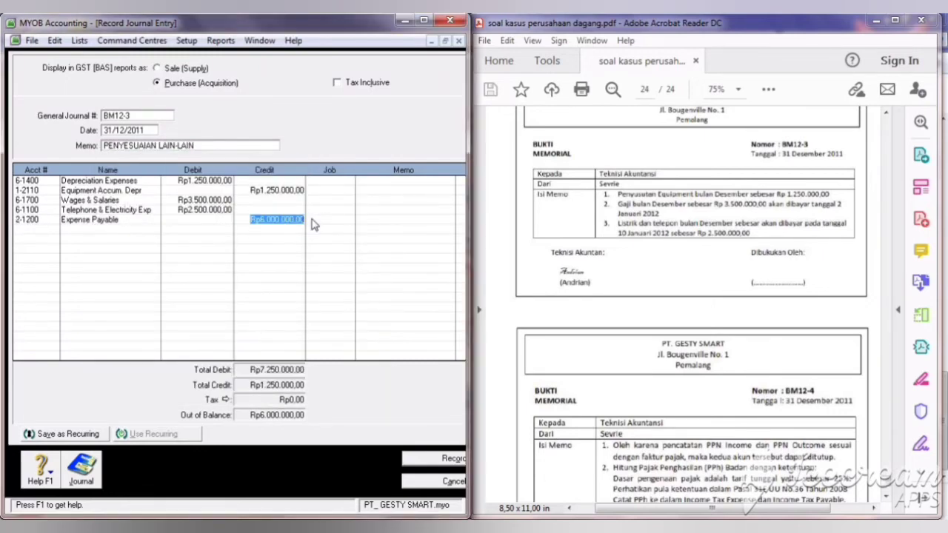
click(206, 211)
click(272, 220)
click(417, 459)
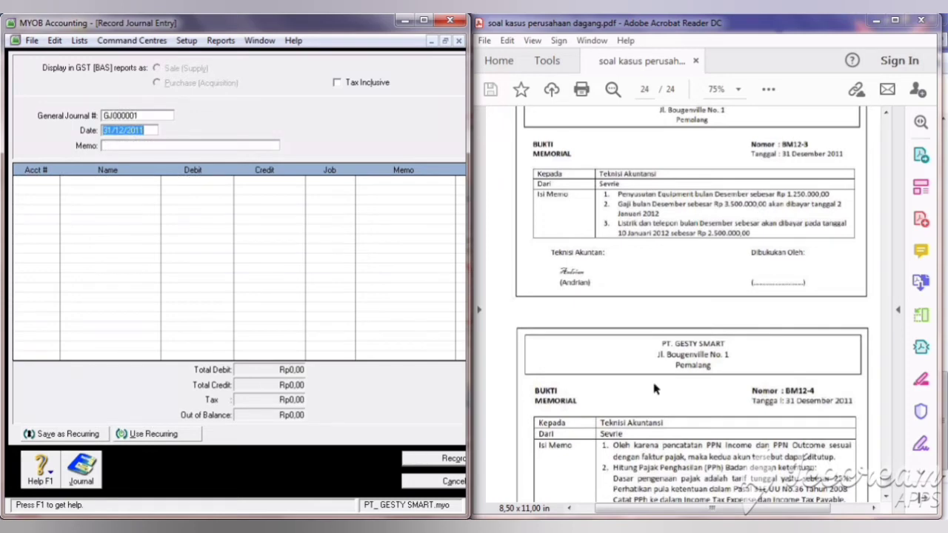
Step: Start the journal entry for the tax adjustment voucher, with number BM12-4 and memo "PENYESUAIAN PAJAK"
click(887, 494)
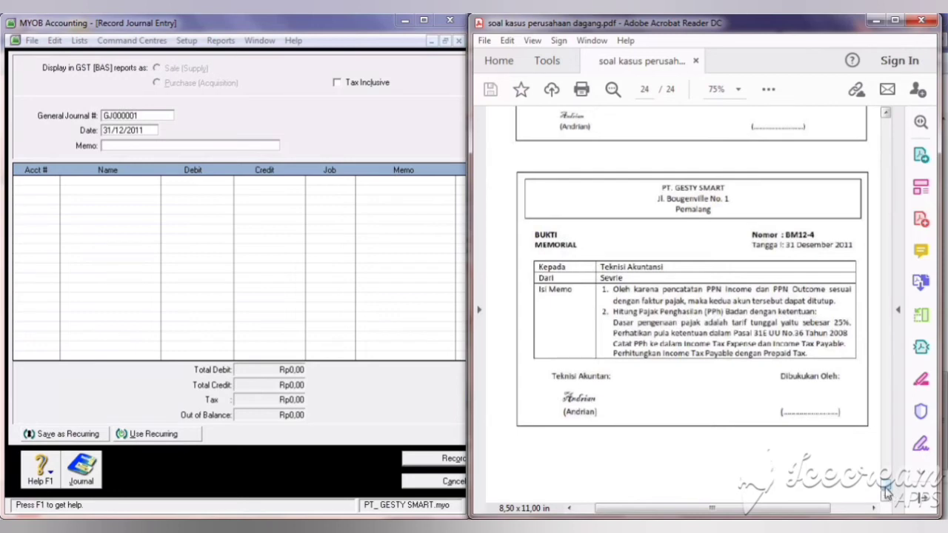
click(151, 115)
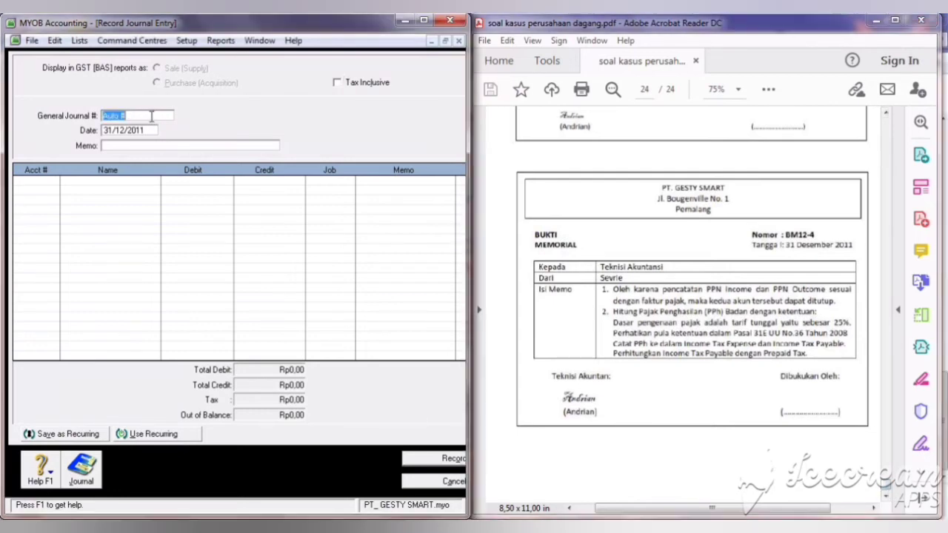
text(BM12-4)
click(151, 145)
text(PENYE)
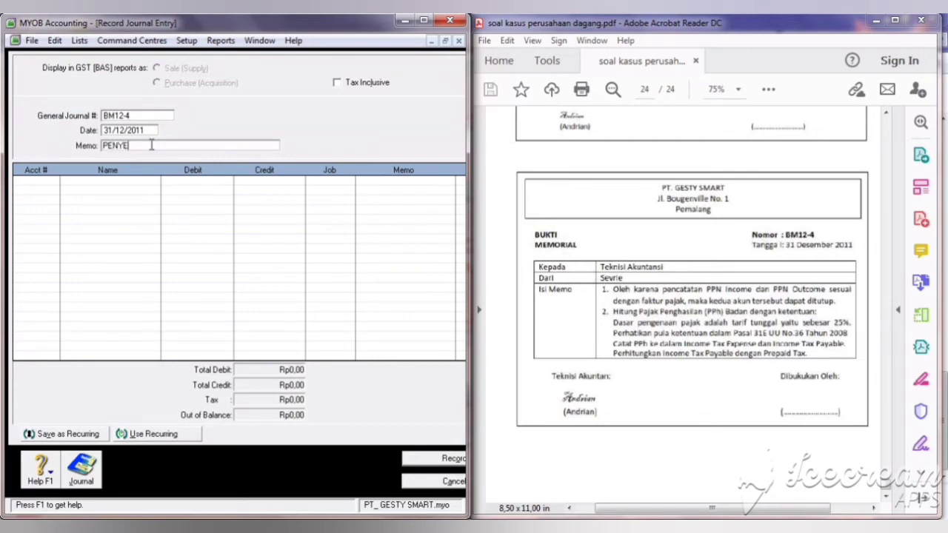
text(SUAIAN PAJAK)
click(39, 182)
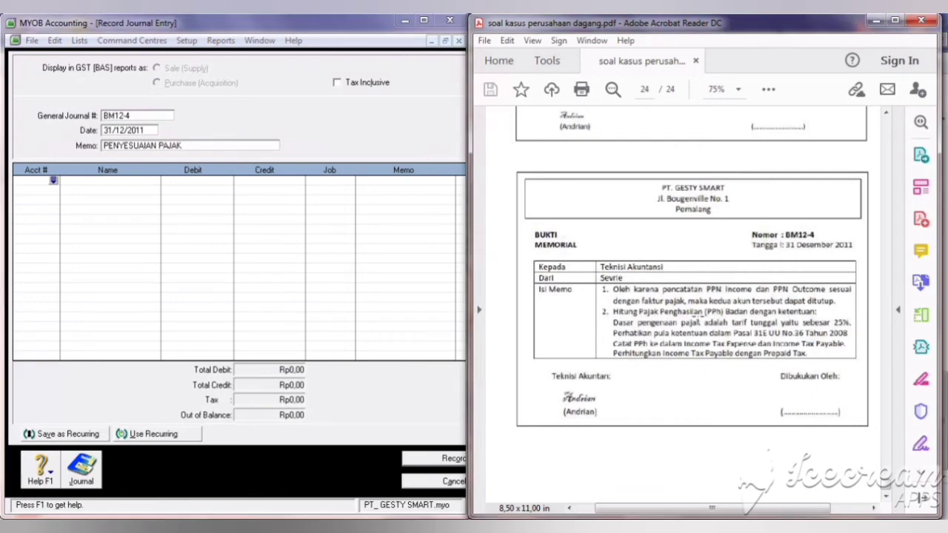
Step: Display the Standard Balance Sheet report to check the PPN Income and PPN Outcome balances, and return to the journal entry
click(647, 246)
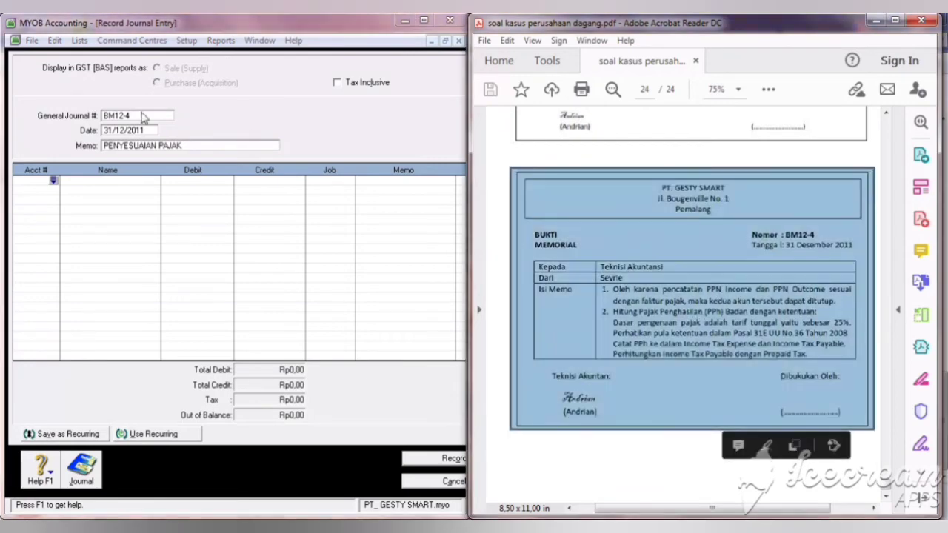
click(662, 356)
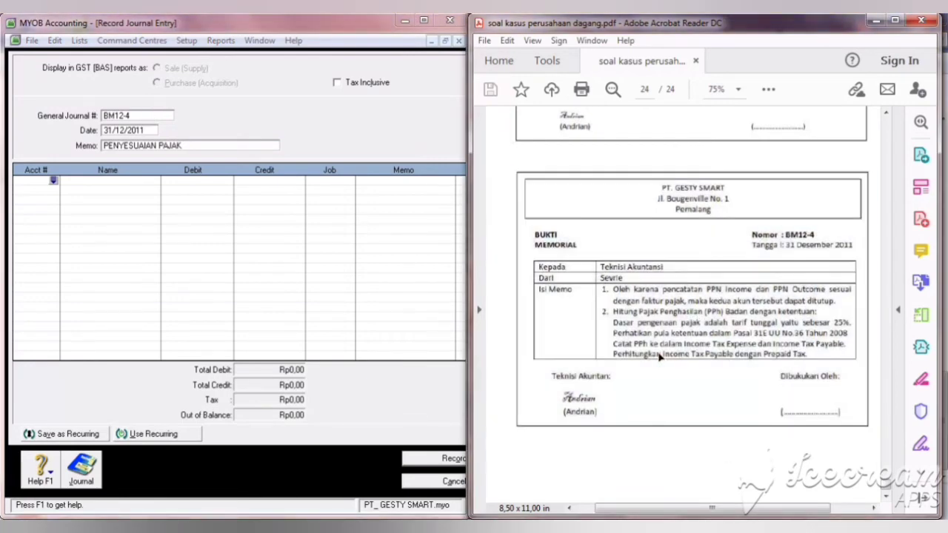
click(216, 41)
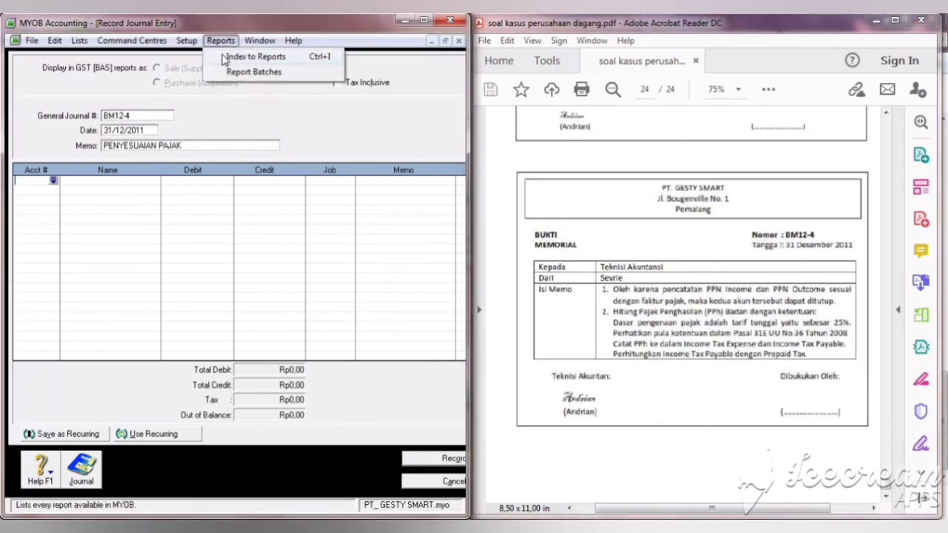
click(244, 57)
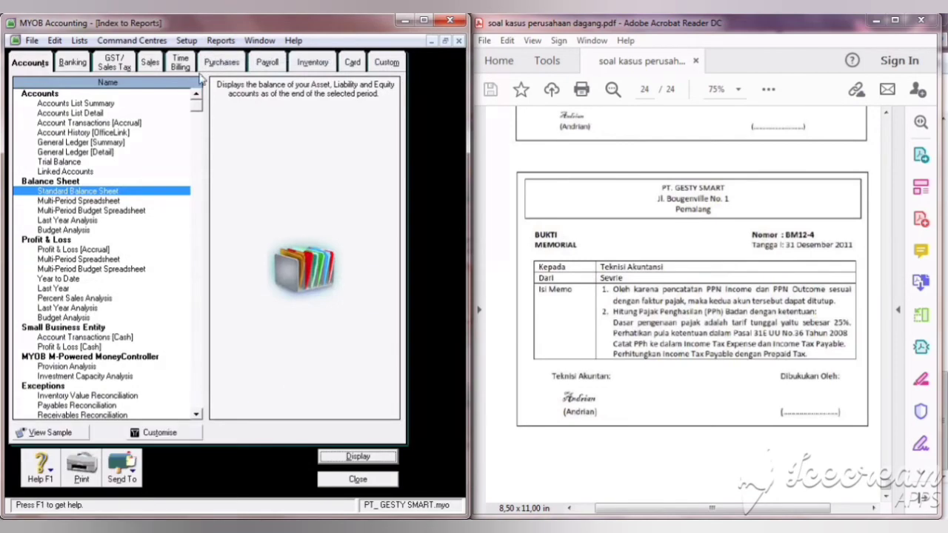
click(331, 462)
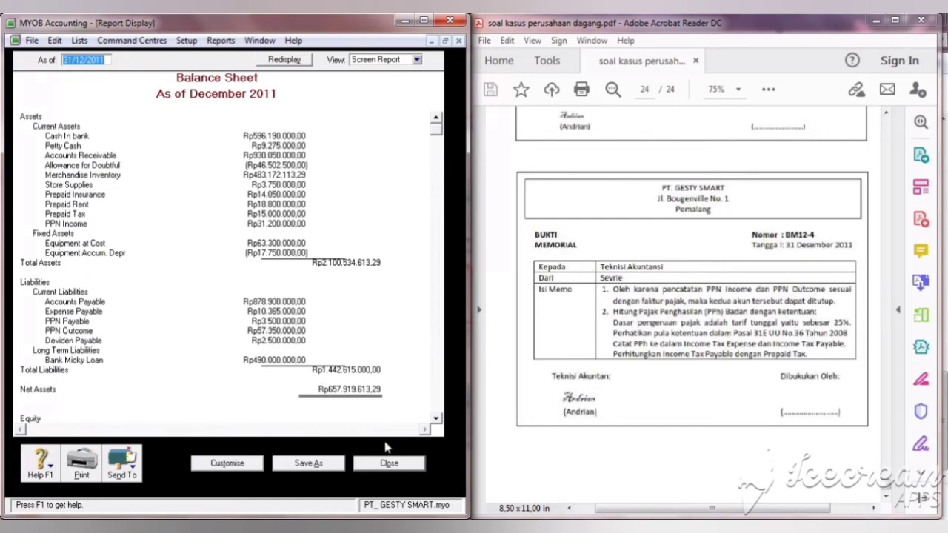
click(397, 463)
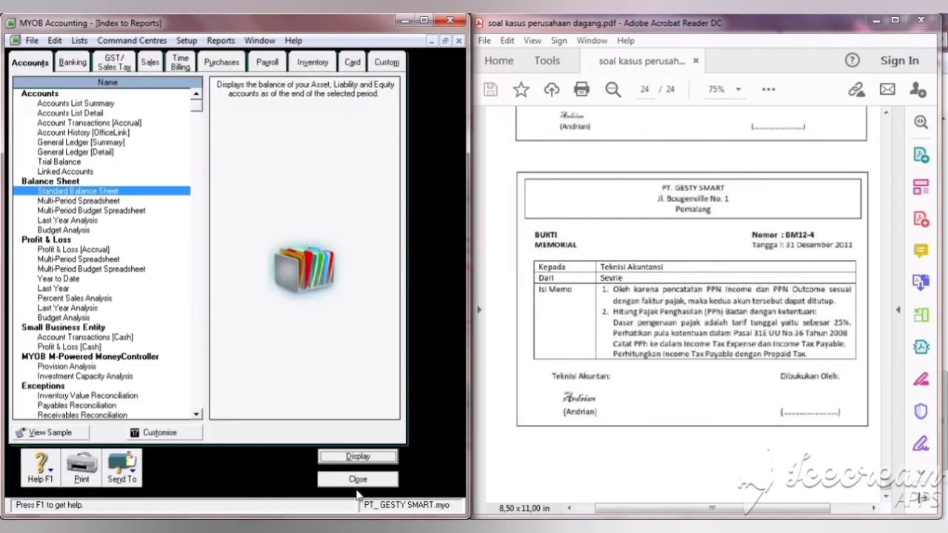
click(354, 482)
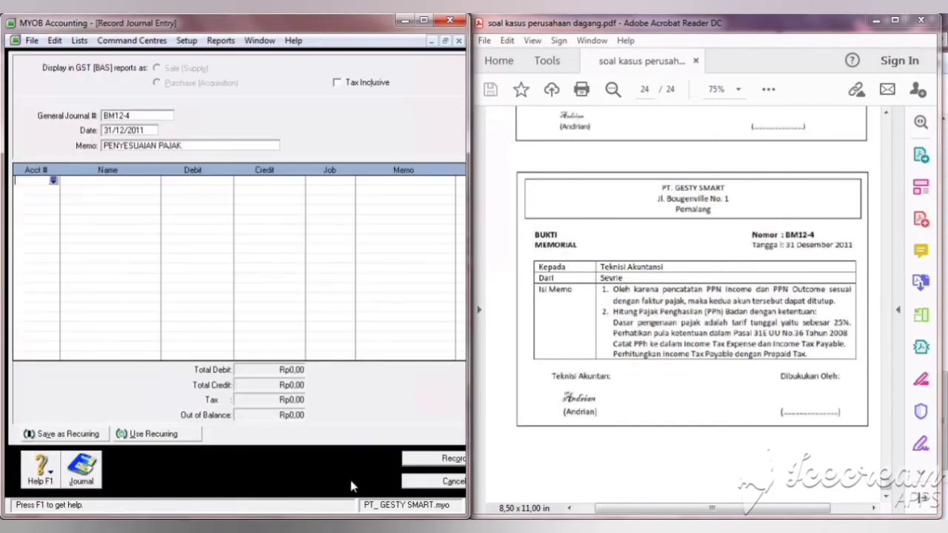
Step: Enter account 2-1500 PPN Outcome on the first line of the BM12-4 journal entry
click(54, 181)
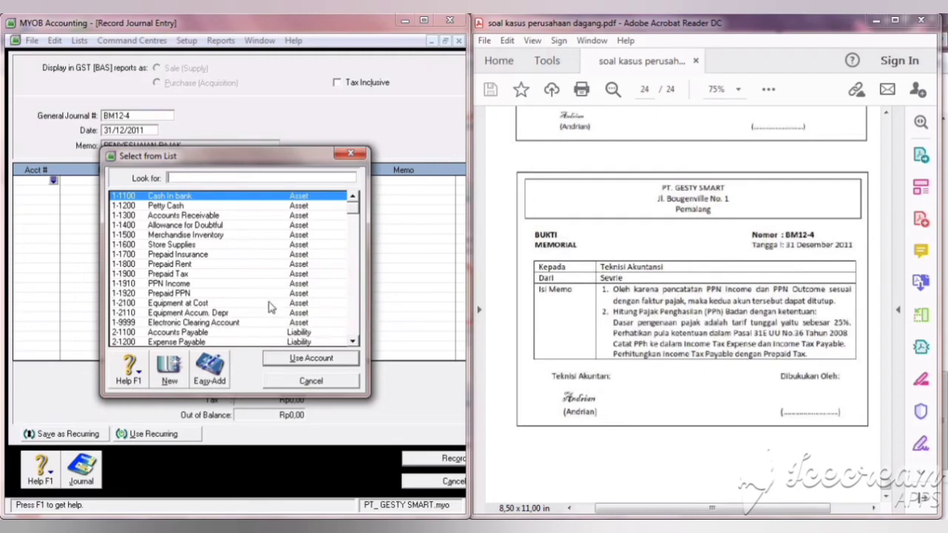
click(356, 321)
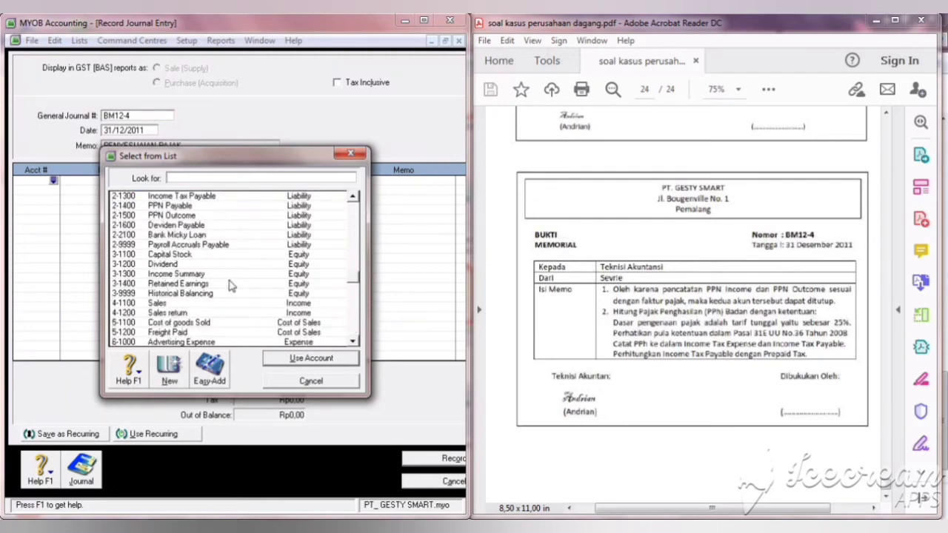
click(191, 216)
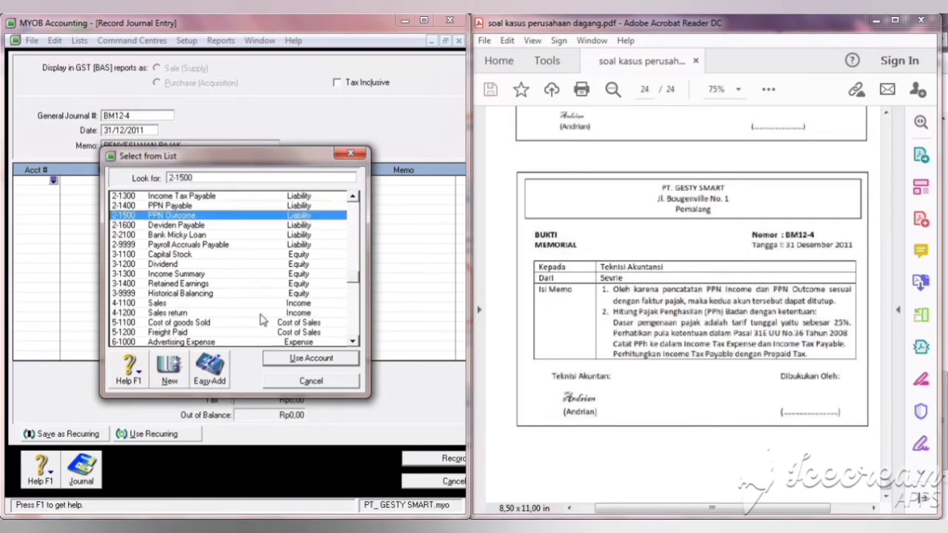
click(289, 360)
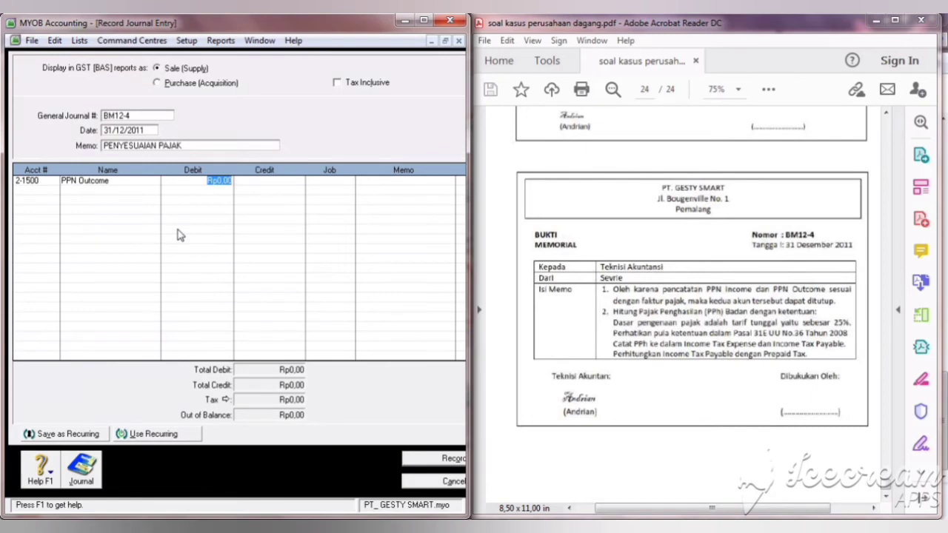
Step: Enter account 1-1910 PPN Income on the second journal line
click(39, 193)
click(53, 191)
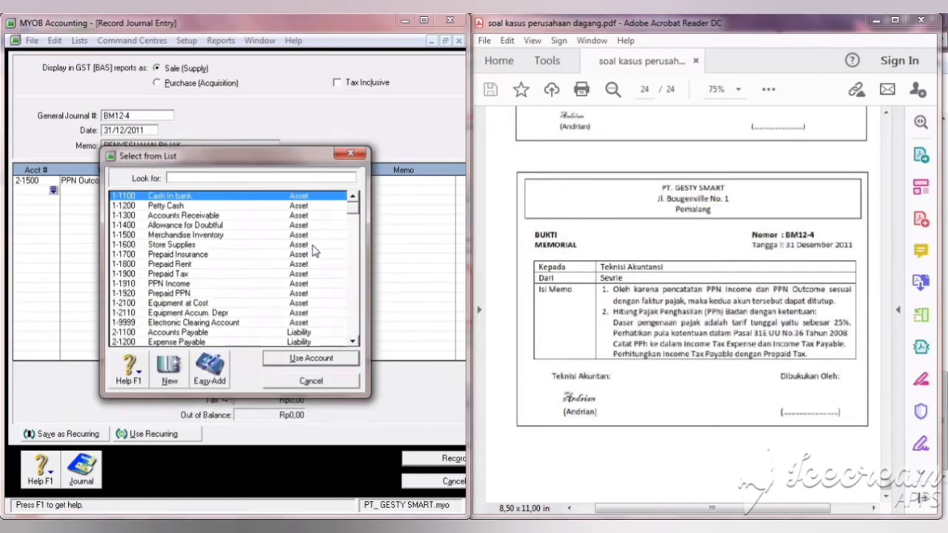
click(226, 285)
click(300, 359)
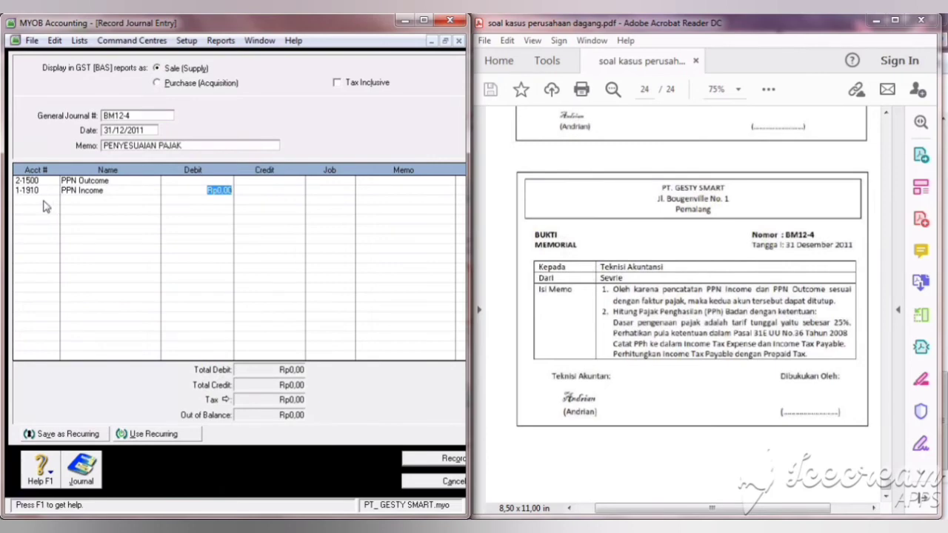
Step: Enter account 2-1400 PPN Payable on the third journal line
click(45, 206)
click(53, 200)
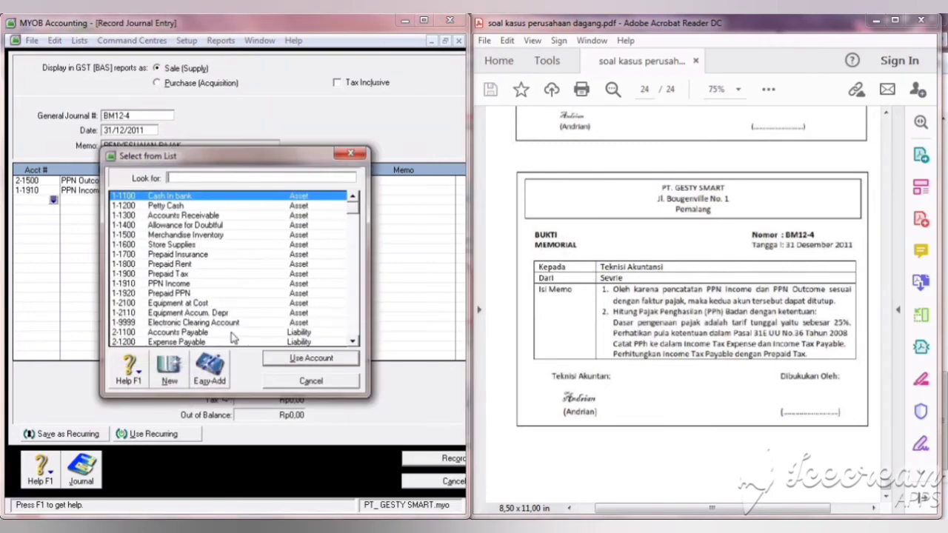
click(354, 322)
text(2-1400)
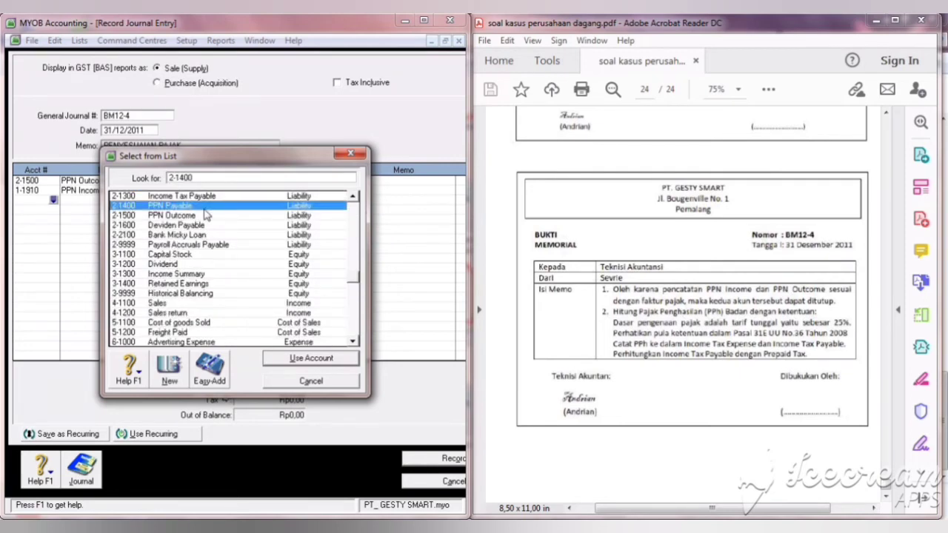
click(291, 359)
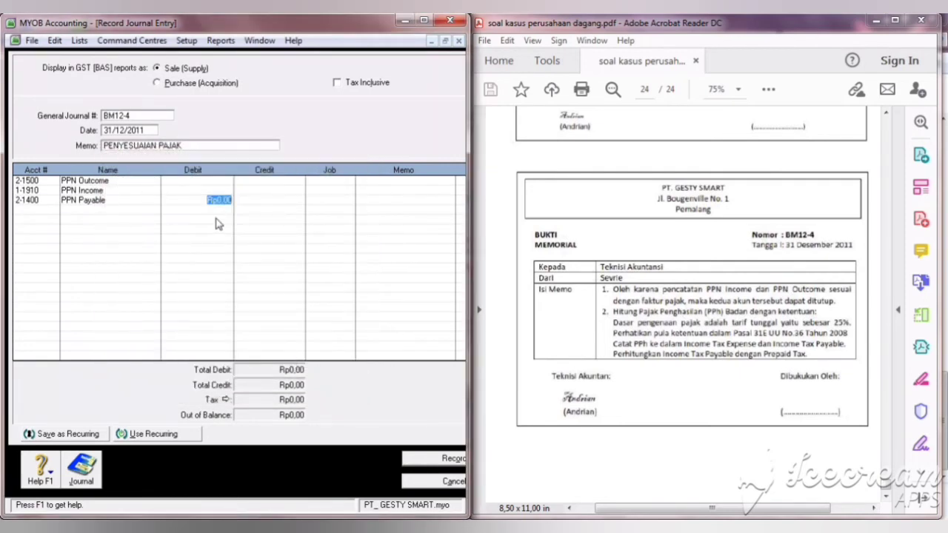
Step: Display the Standard Balance Sheet report to check the PPN Outcome balance, and return to the journal entry
click(220, 40)
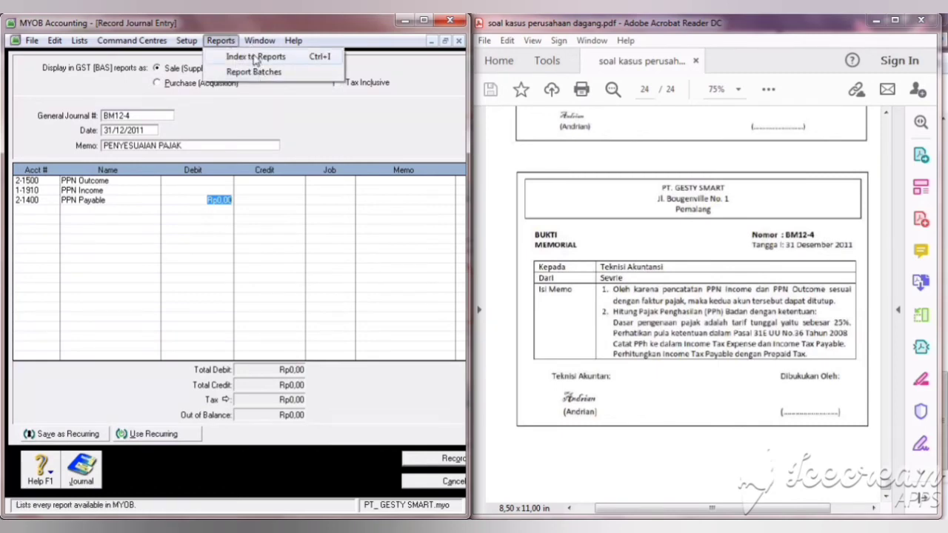
click(256, 58)
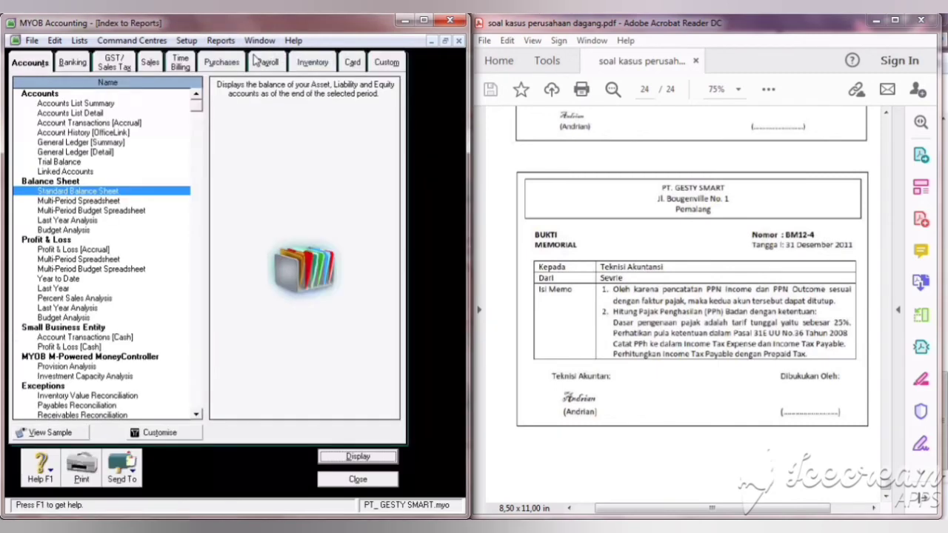
click(345, 457)
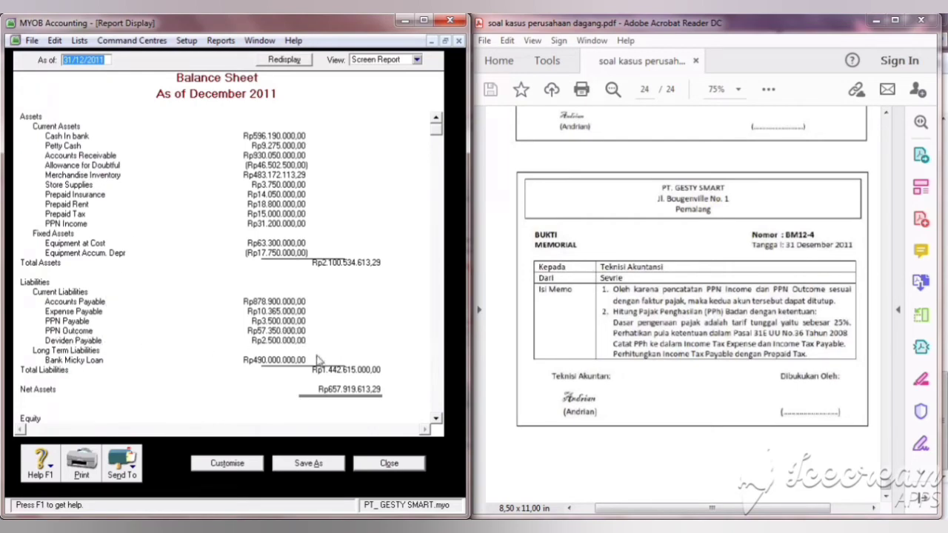
click(381, 464)
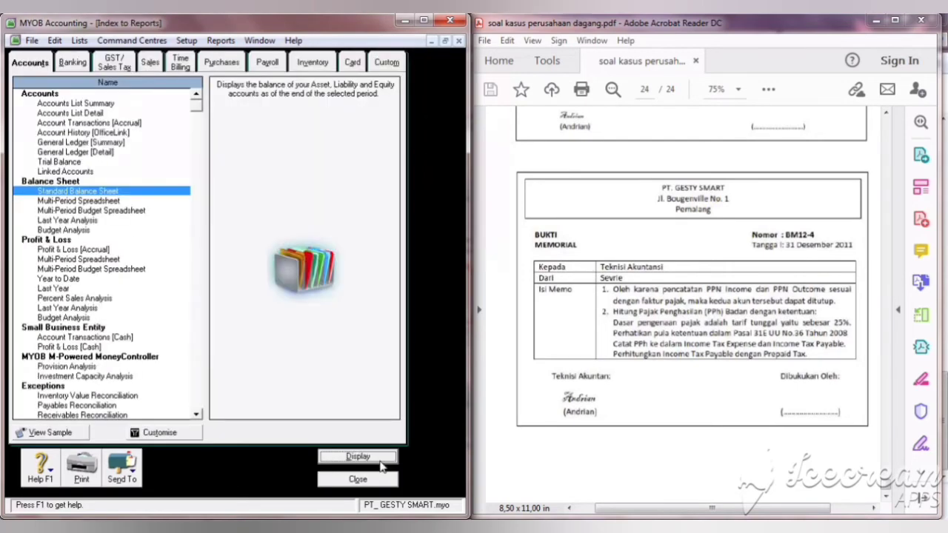
click(358, 479)
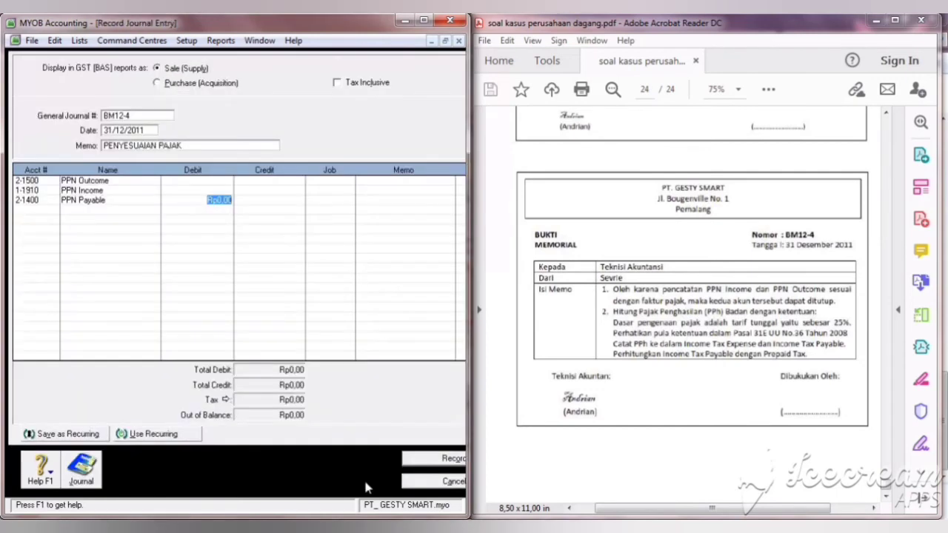
Step: Debit the PPN Outcome line with Rp57.350.000,00
click(200, 182)
text(57350000)
key(Return)
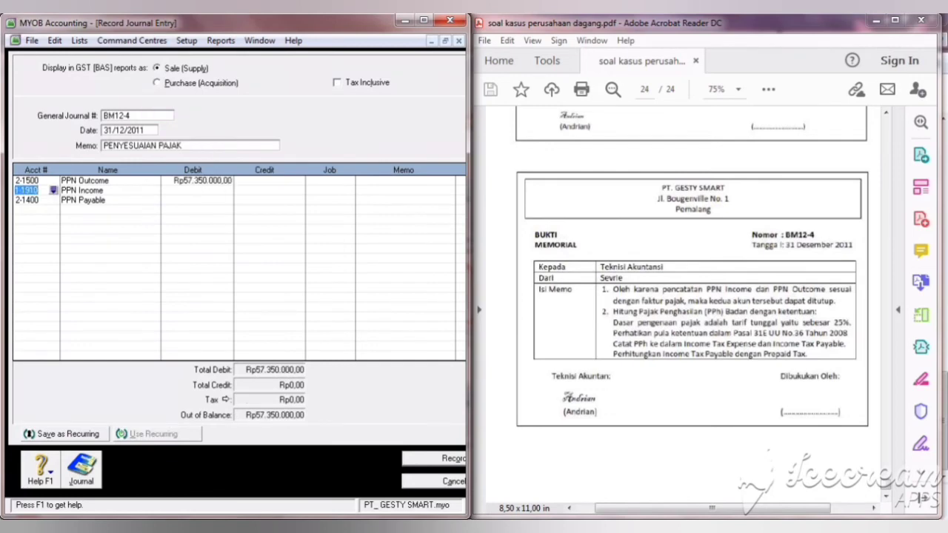
Step: Display the Standard Balance Sheet report again to check the PPN Income balance, and return to the journal entry
click(221, 40)
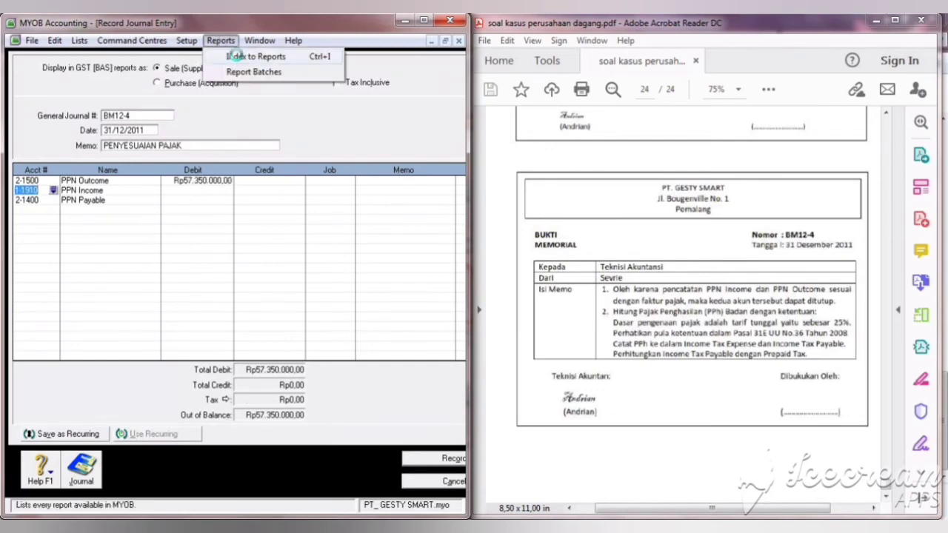
click(239, 59)
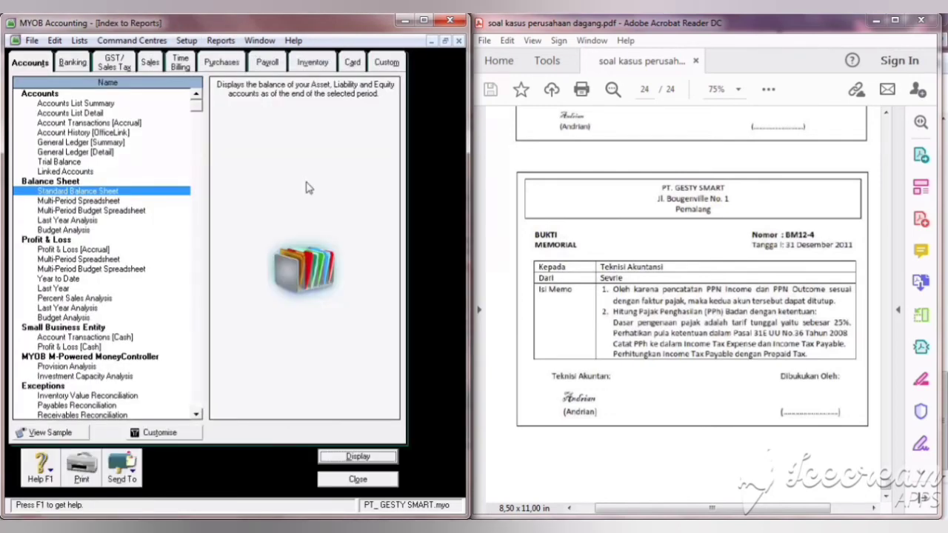
click(347, 456)
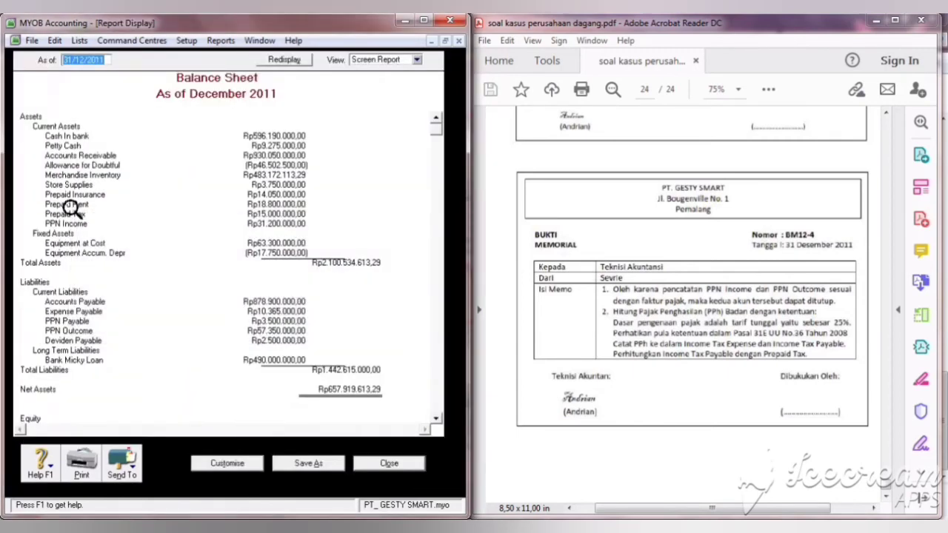
click(378, 464)
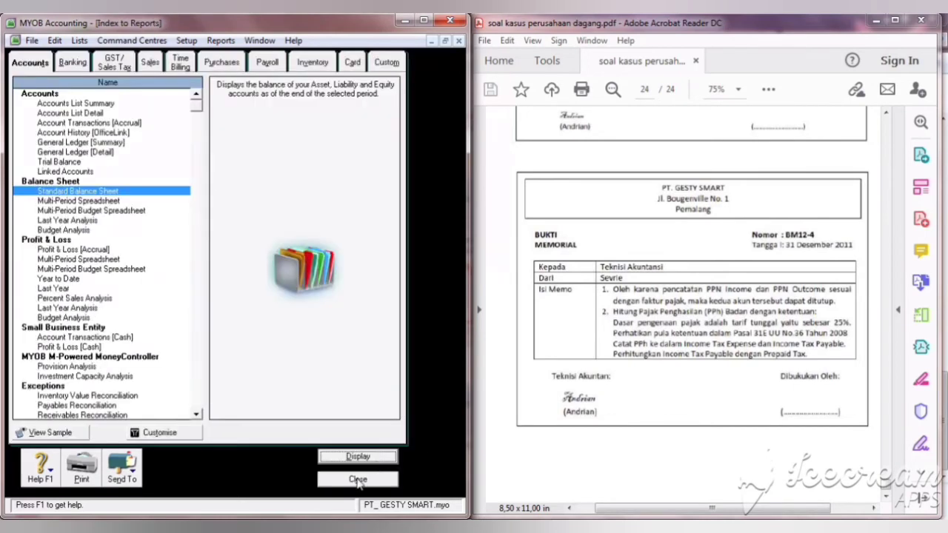
click(356, 478)
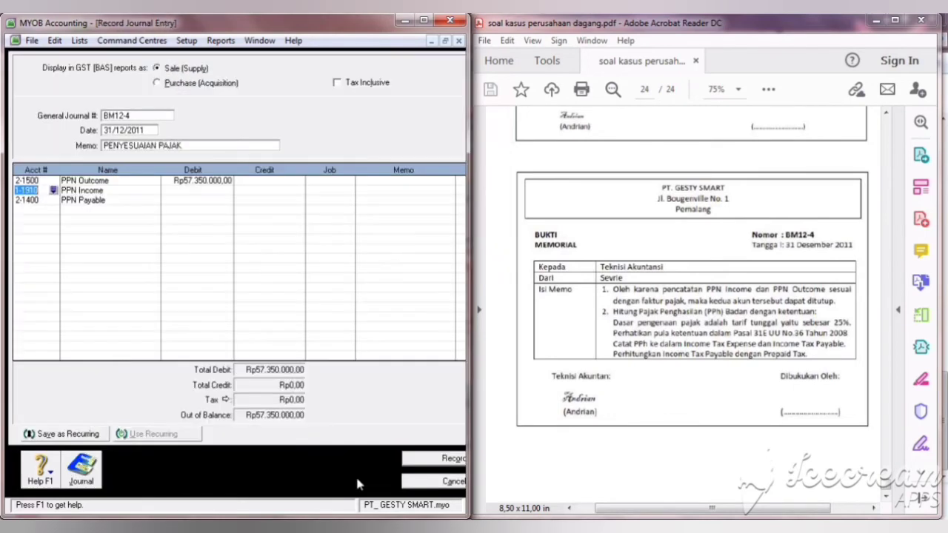
Step: Credit the PPN Income line with Rp31.200.000,00
click(252, 190)
key(BackSpace)
text(31200000)
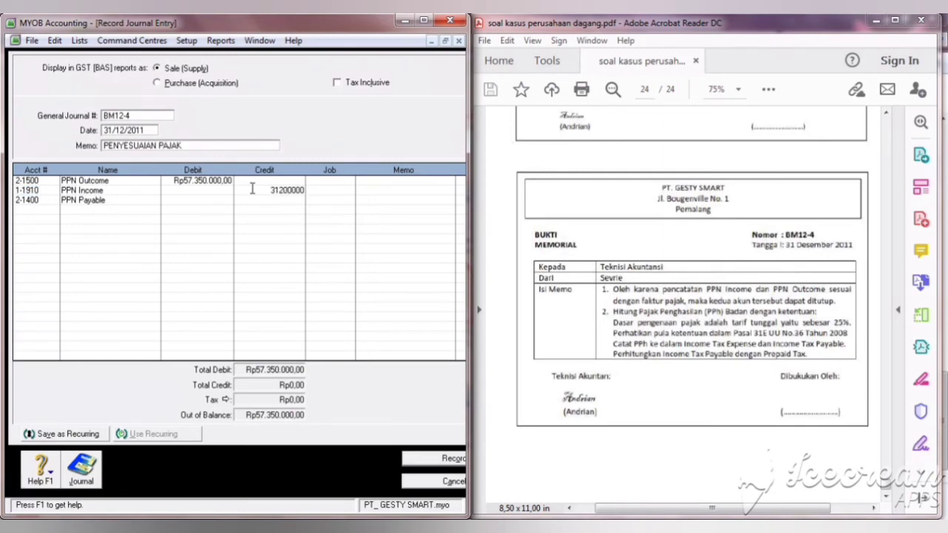
key(Tab)
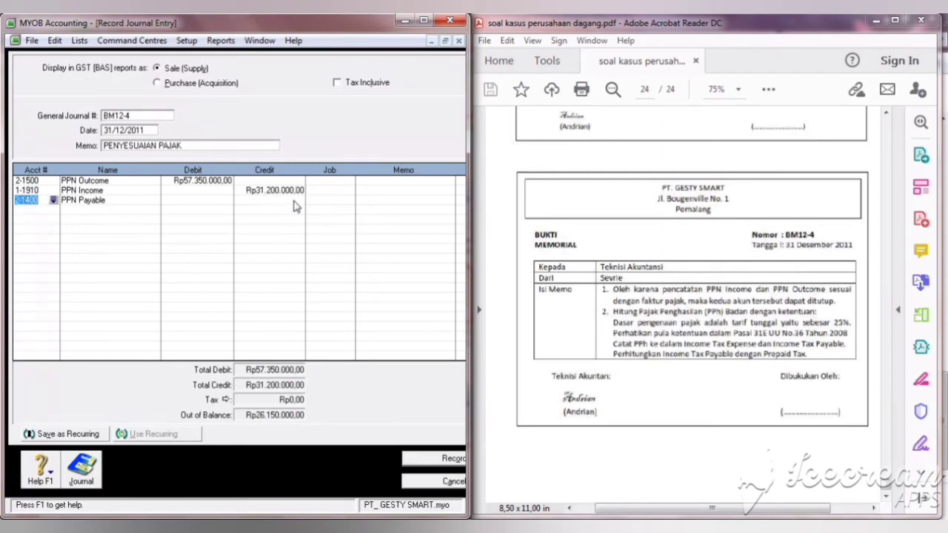
Step: Credit the PPN Payable line with the balancing Rp26.150.000,00 and move to the fourth journal line
click(295, 201)
click(280, 190)
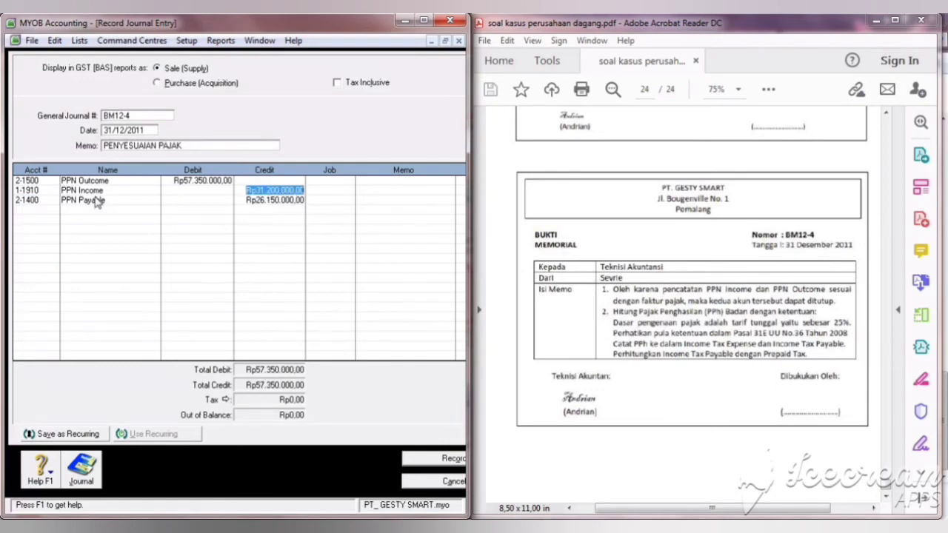
click(46, 218)
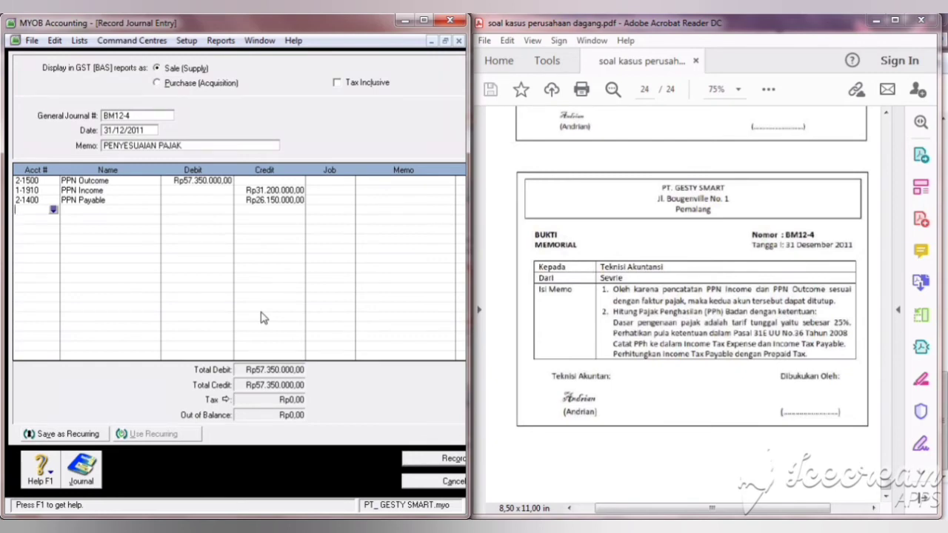
Step: Display the Profit & Loss [Accrual] report for December 2011 to look up the net profit for the income tax calculation
click(214, 50)
click(228, 58)
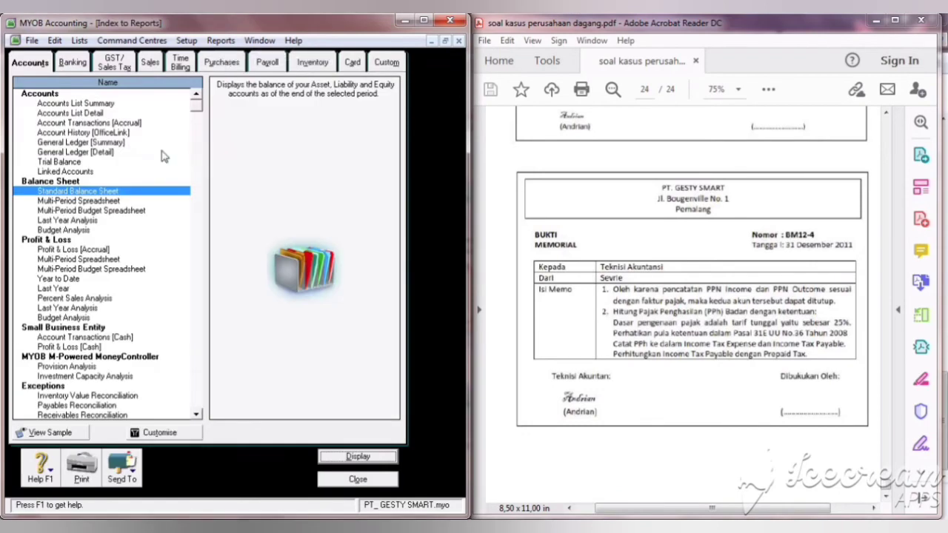
double_click(65, 250)
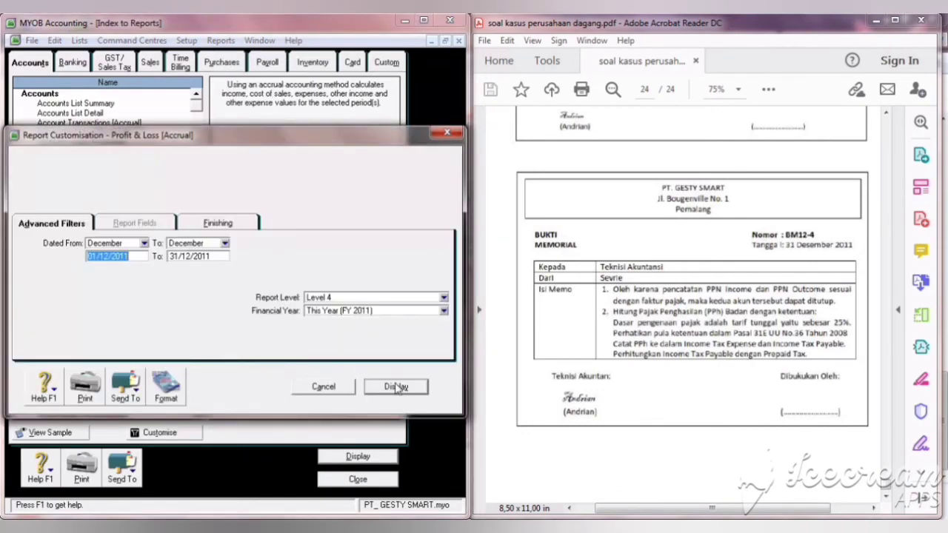
click(392, 385)
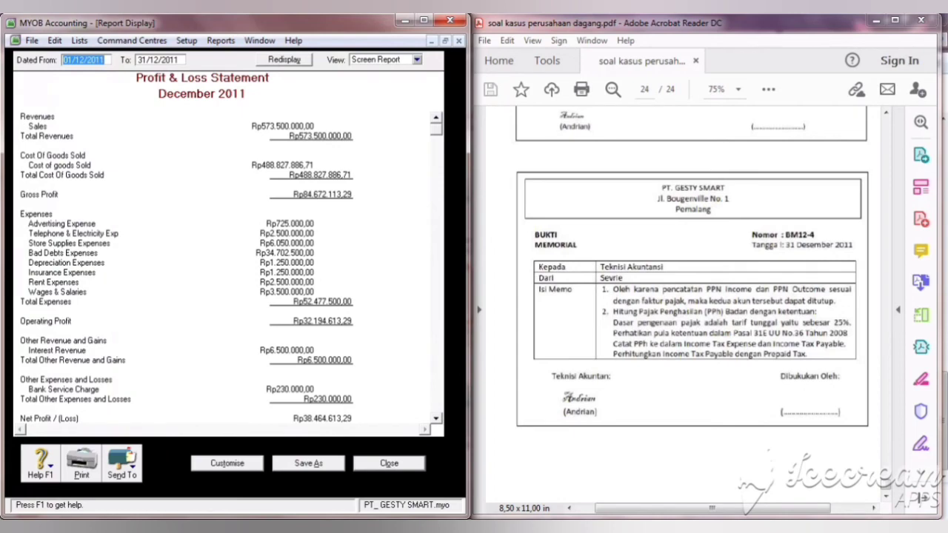
Step: Switch to Calculator, clear it, place it beside the report, and enter the net profit 38464613,29
key(alt+Tab)
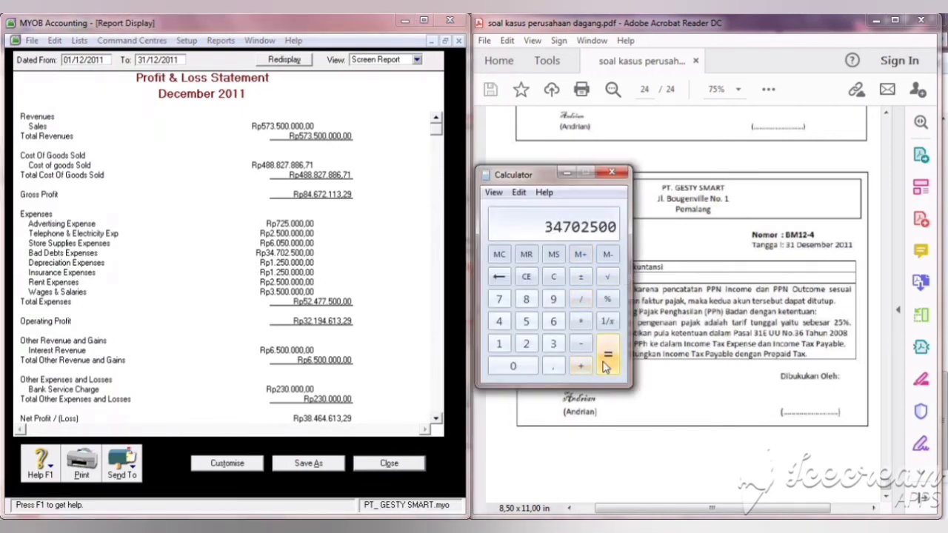
click(553, 277)
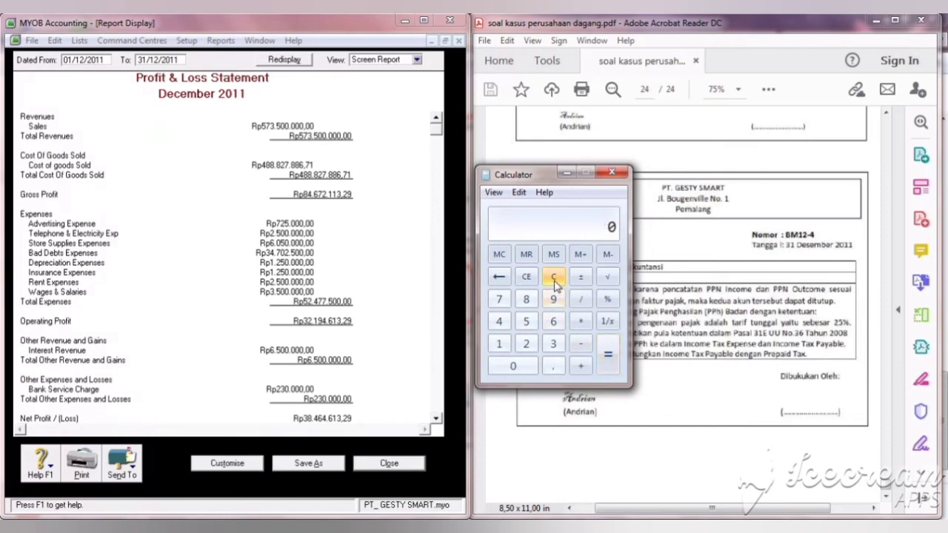
drag(535, 174, 494, 98)
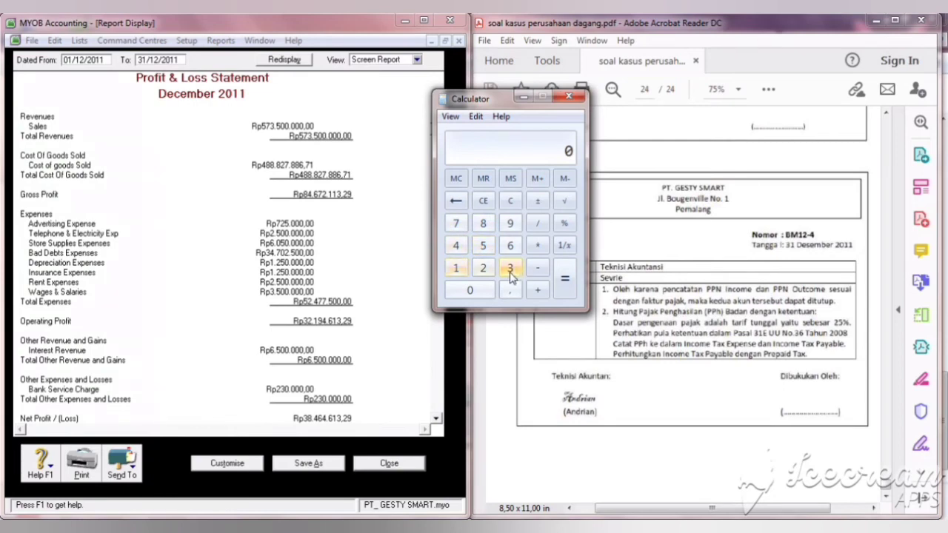
click(482, 223)
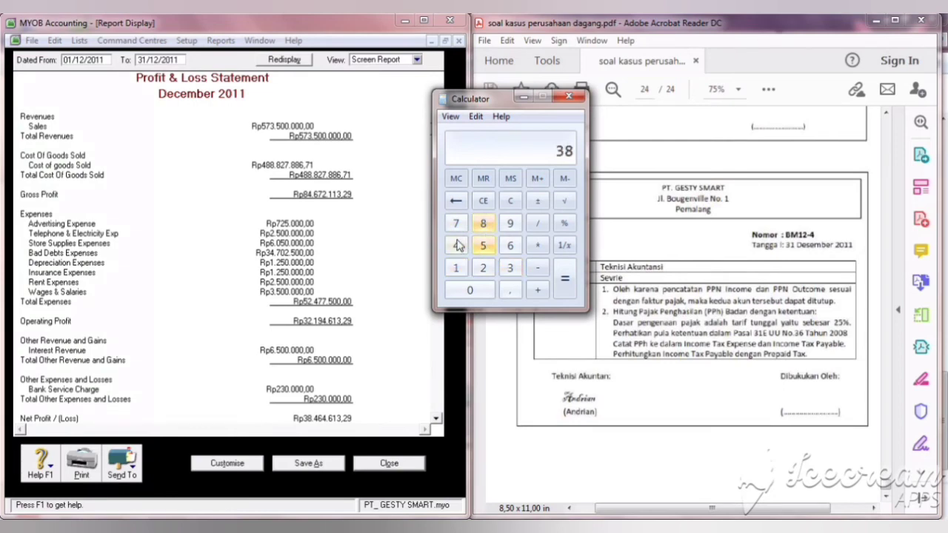
click(456, 246)
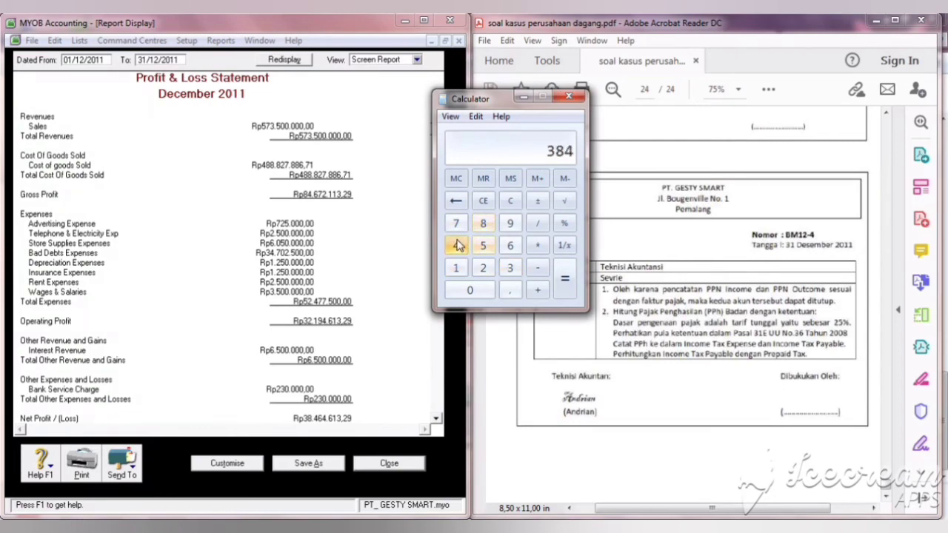
click(515, 247)
click(455, 245)
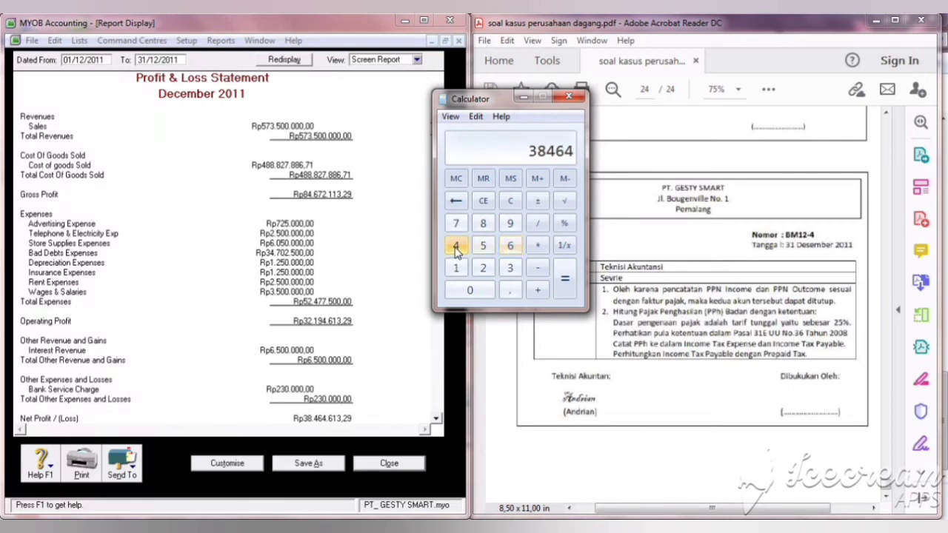
click(510, 245)
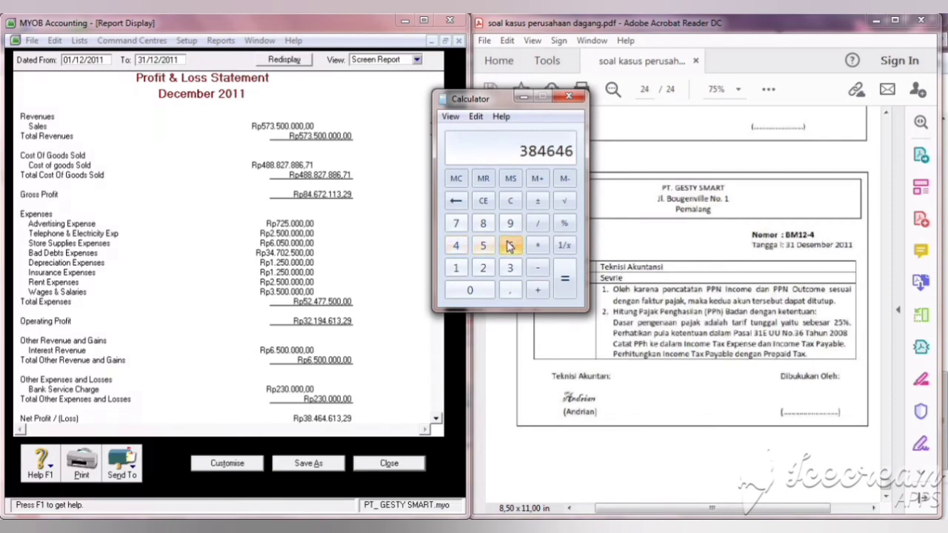
click(456, 268)
click(511, 268)
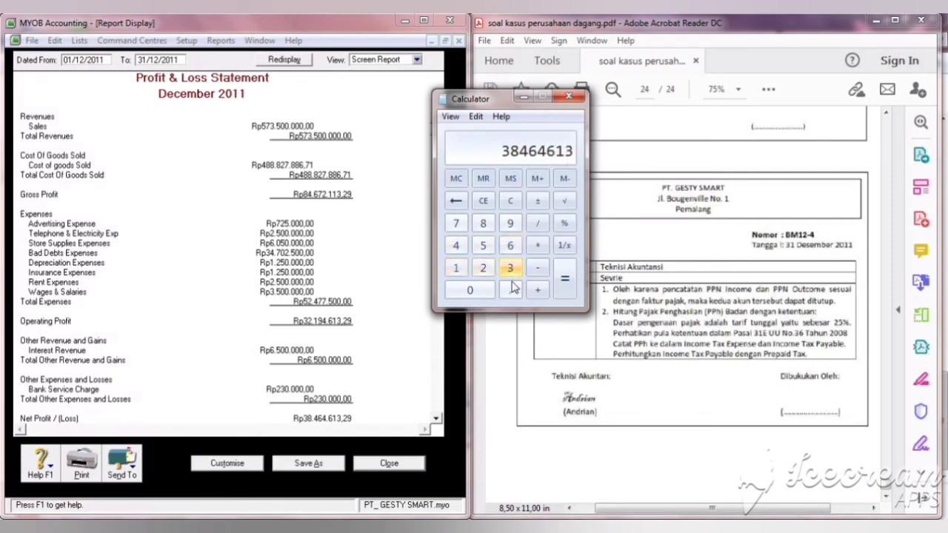
click(511, 291)
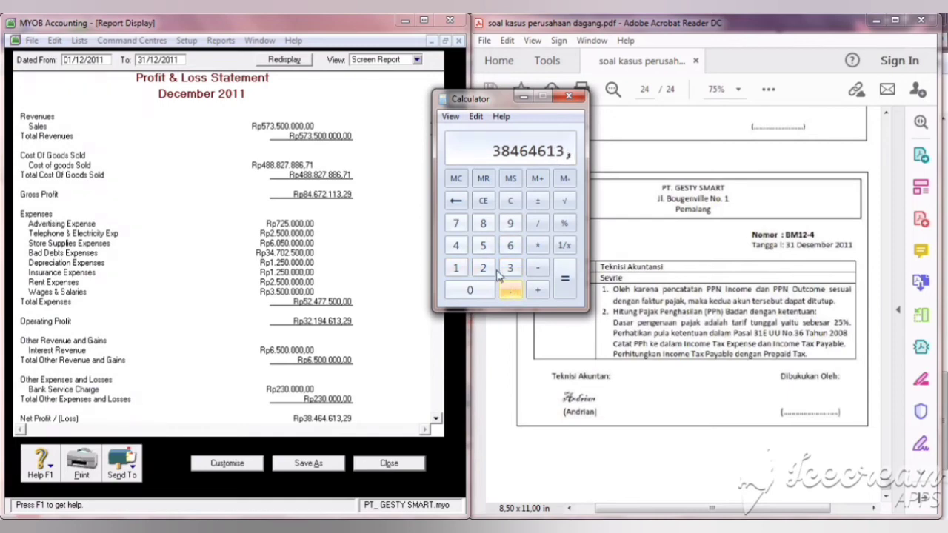
click(492, 268)
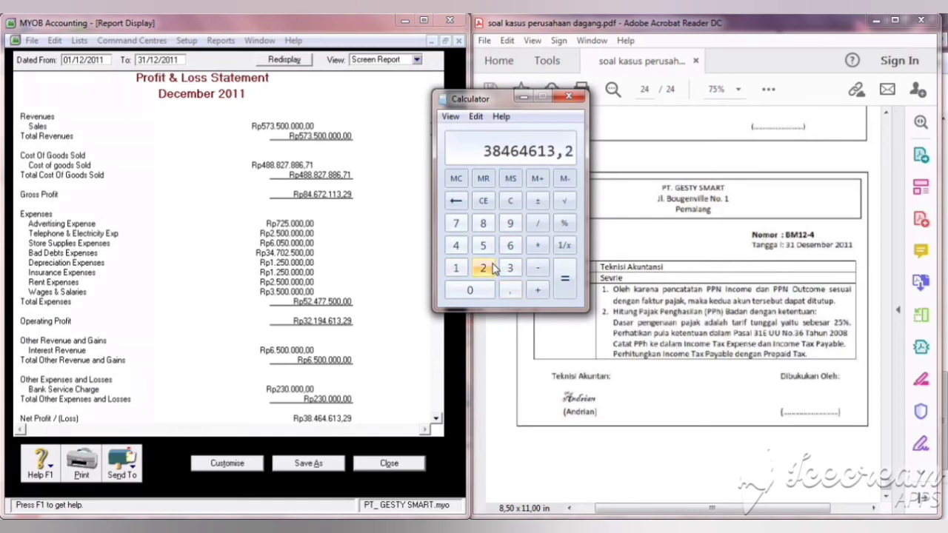
click(510, 223)
Step: Multiply the entered net profit by 25% to calculate the corporate income tax
click(537, 246)
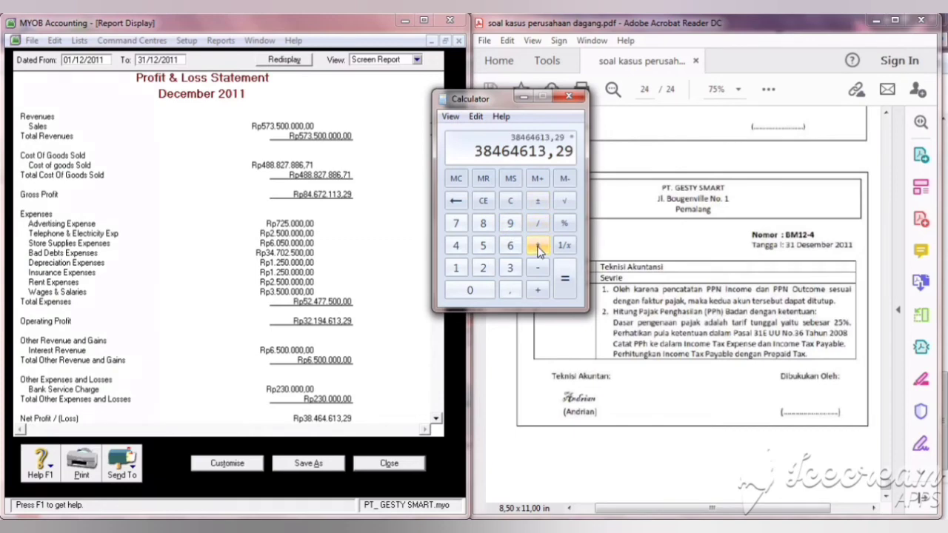
click(483, 268)
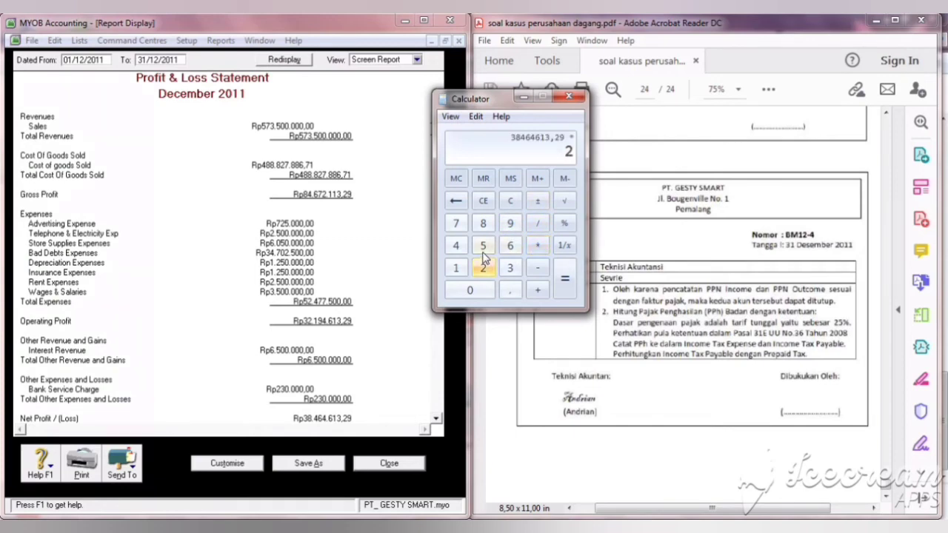
click(483, 252)
click(564, 223)
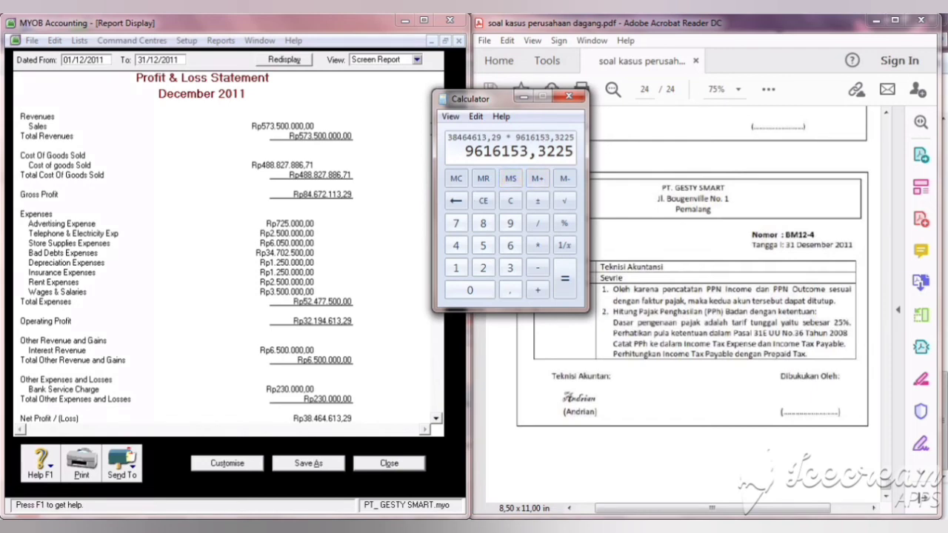
Step: Close the Profit & Loss report and report index to return to the journal entry, keeping Calculator clear of it
mouse_move(276, 527)
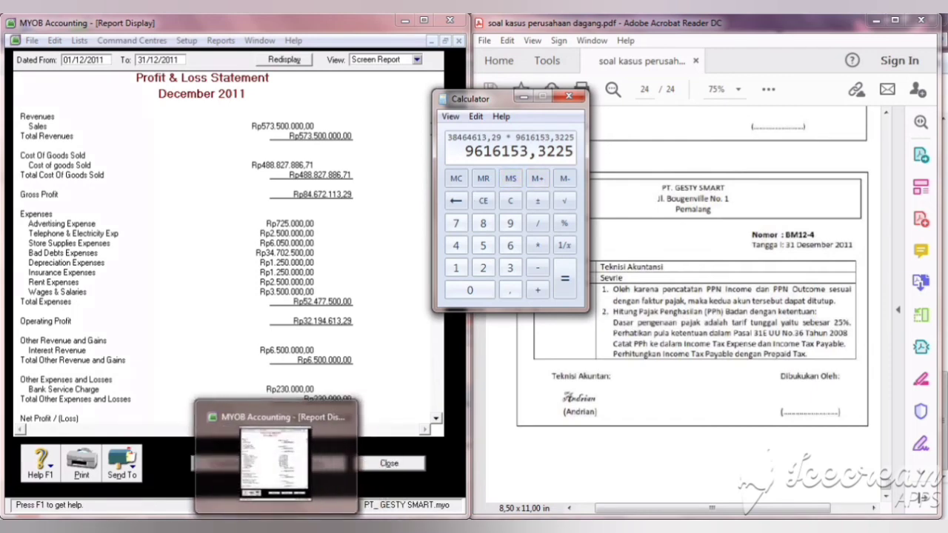
click(387, 465)
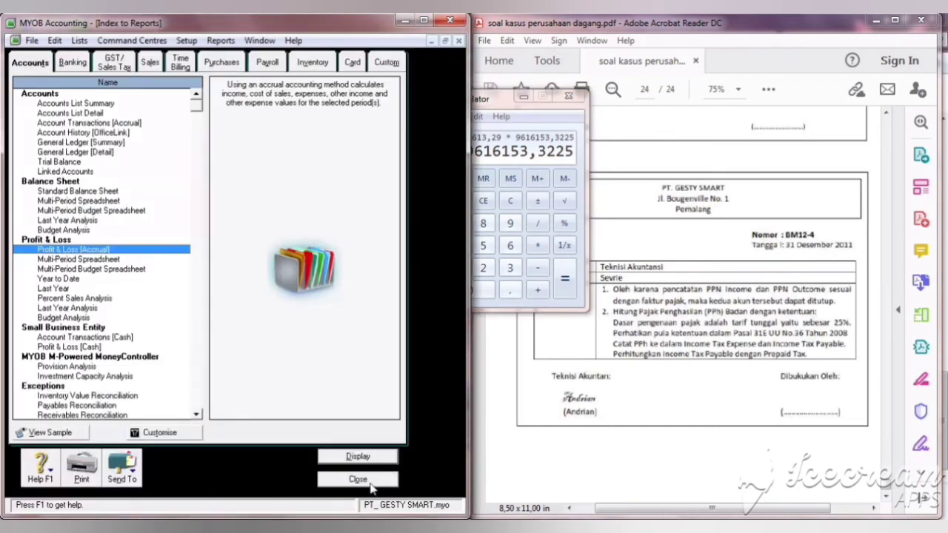
click(363, 479)
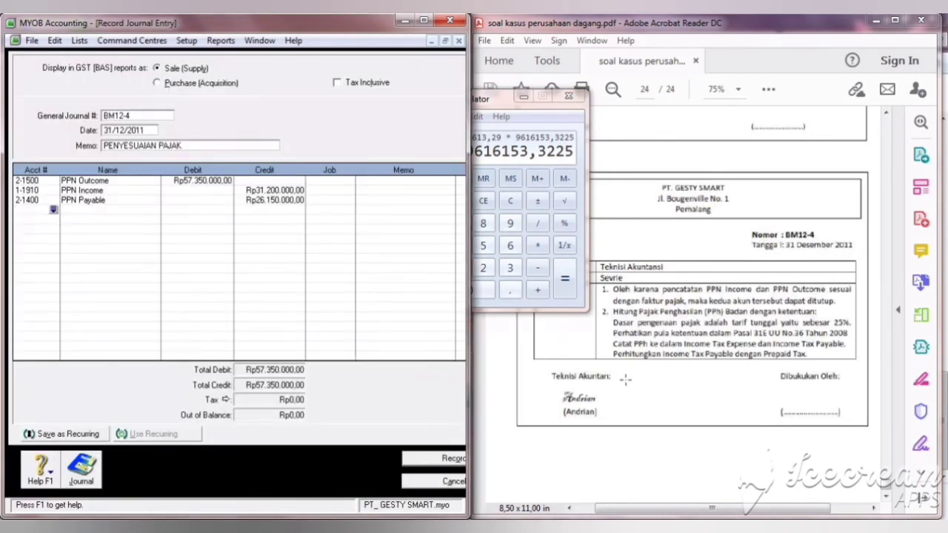
drag(500, 104, 577, 89)
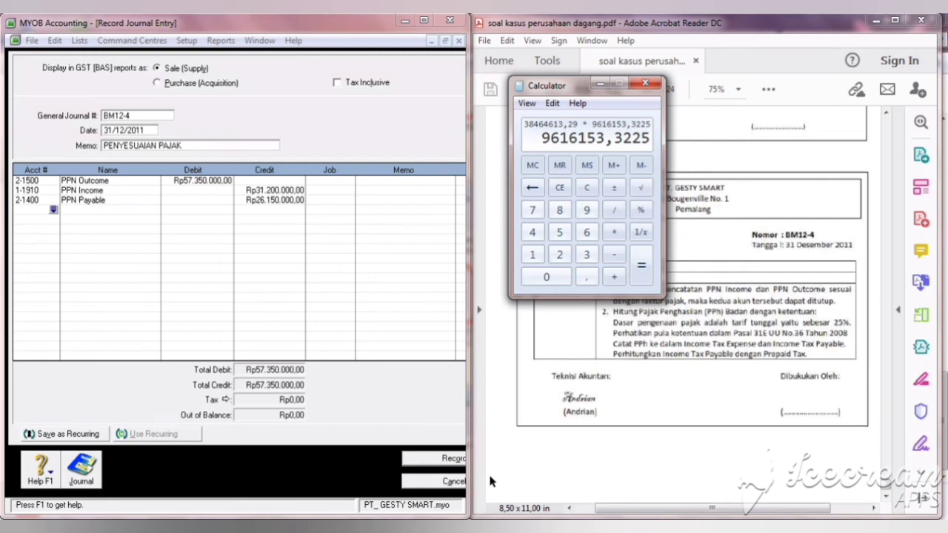
Step: Add Income Tax Expenses (9-1300) as the fourth journal line with a debit of Rp9.616.153,00
click(32, 212)
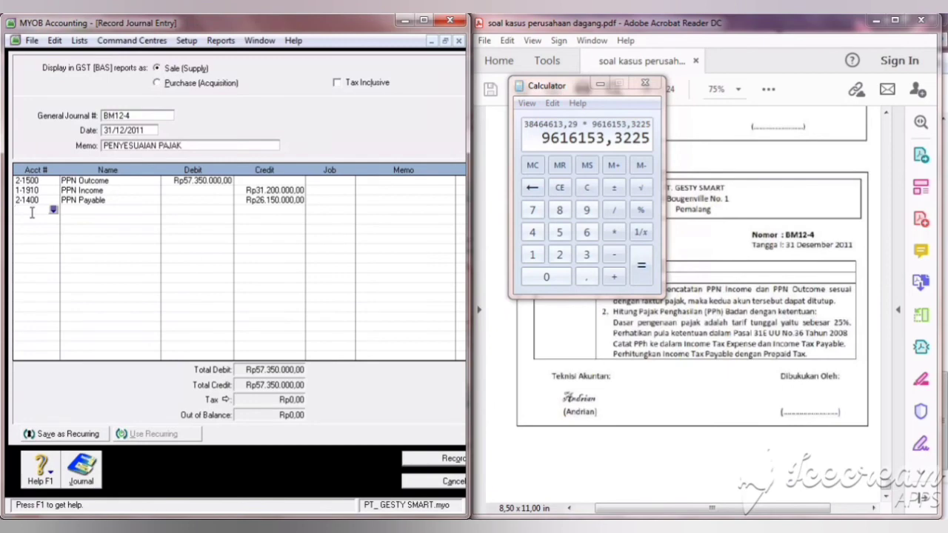
key(Return)
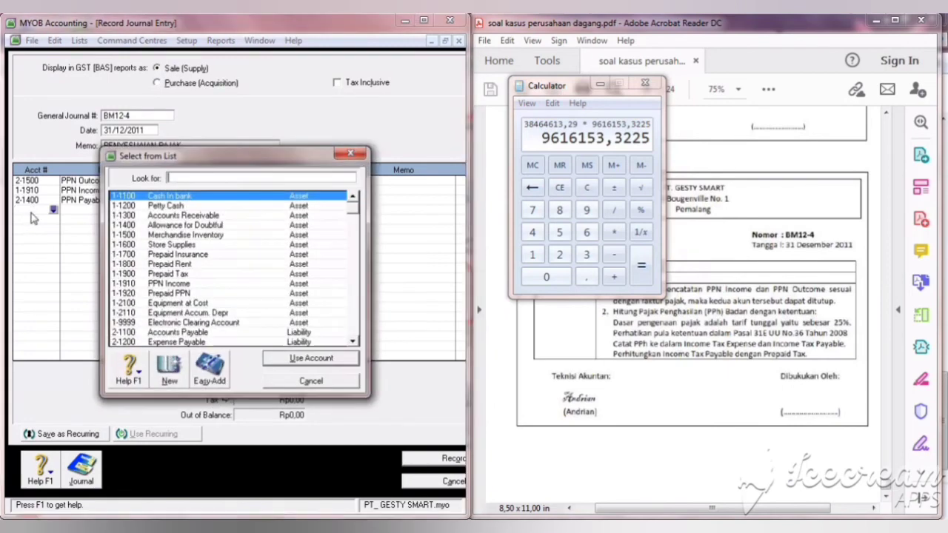
click(354, 334)
click(354, 333)
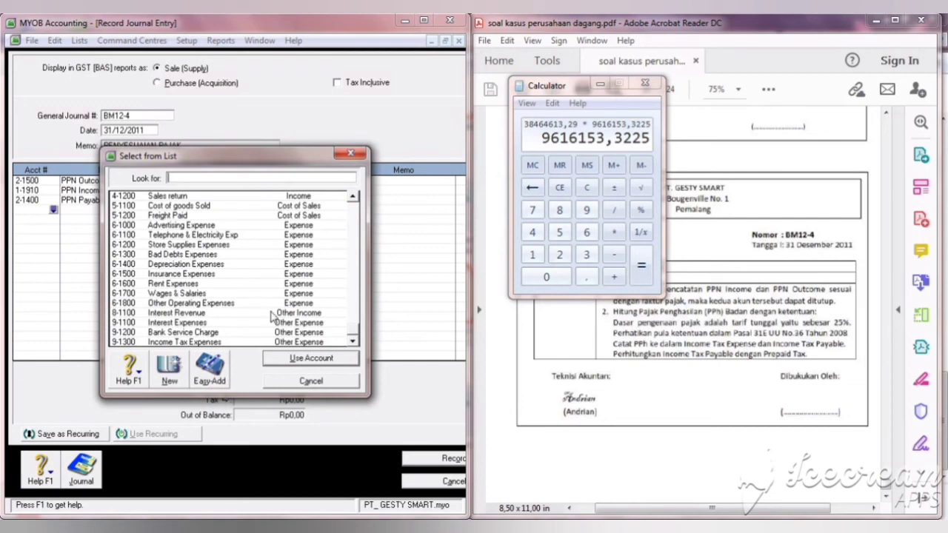
click(256, 342)
click(307, 360)
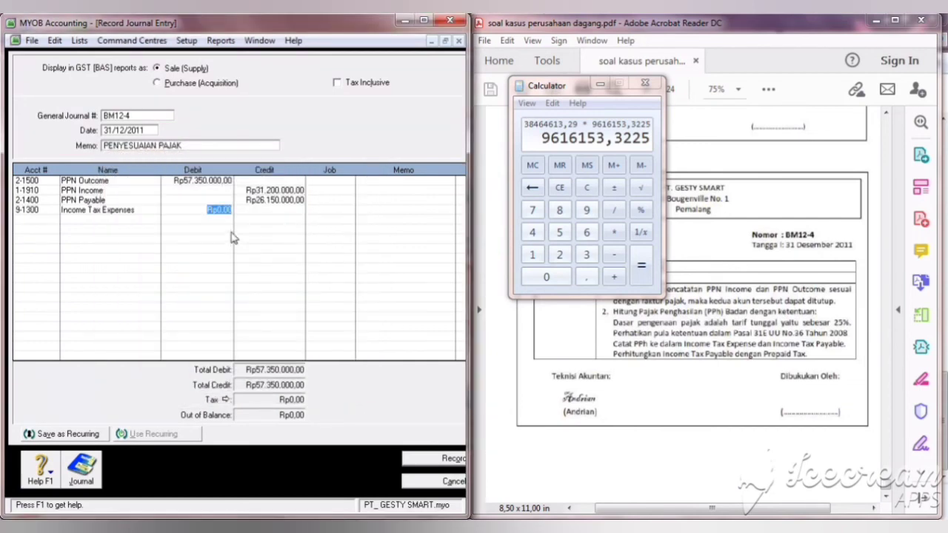
text(9616153)
key(Tab)
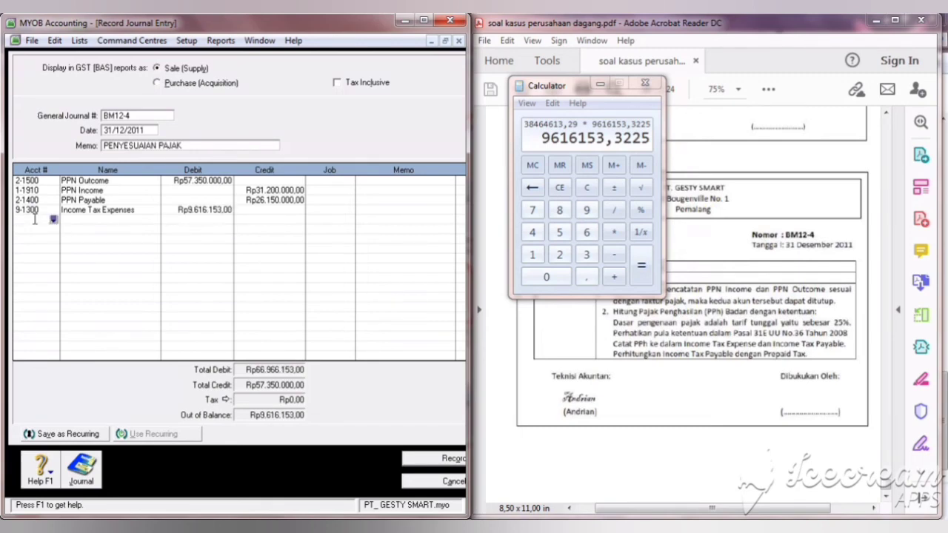
Step: Add Income Tax Payable (2-1300) as the fifth journal line with the balancing credit of Rp9.616.153,00
key(Tab)
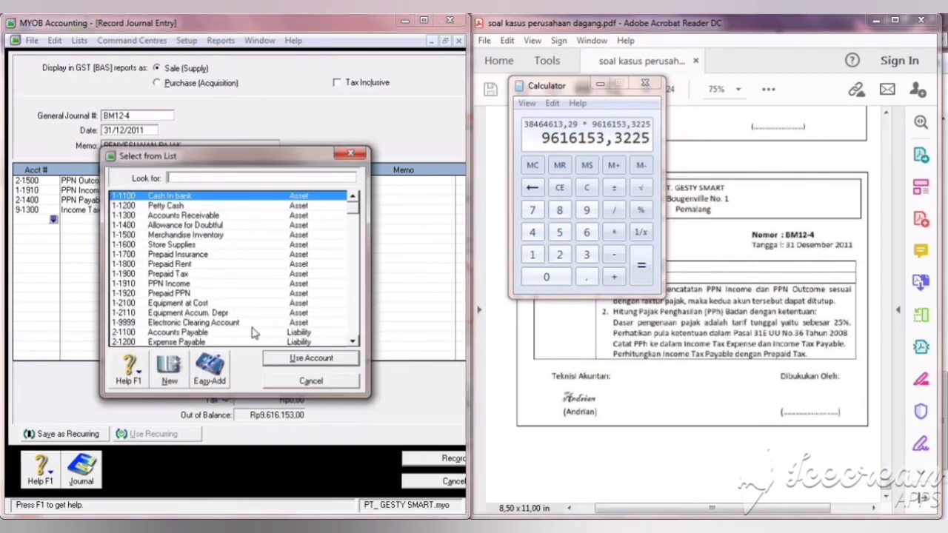
click(357, 333)
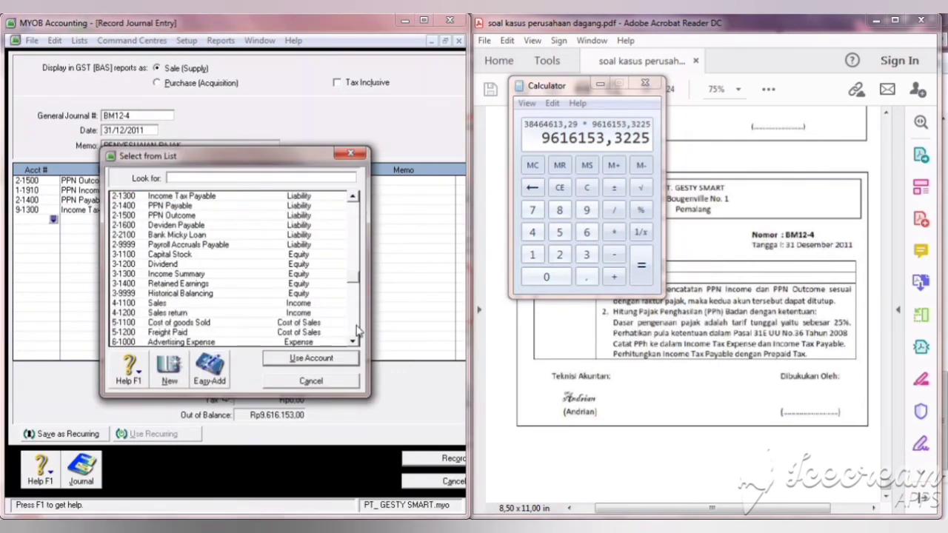
click(202, 197)
click(289, 359)
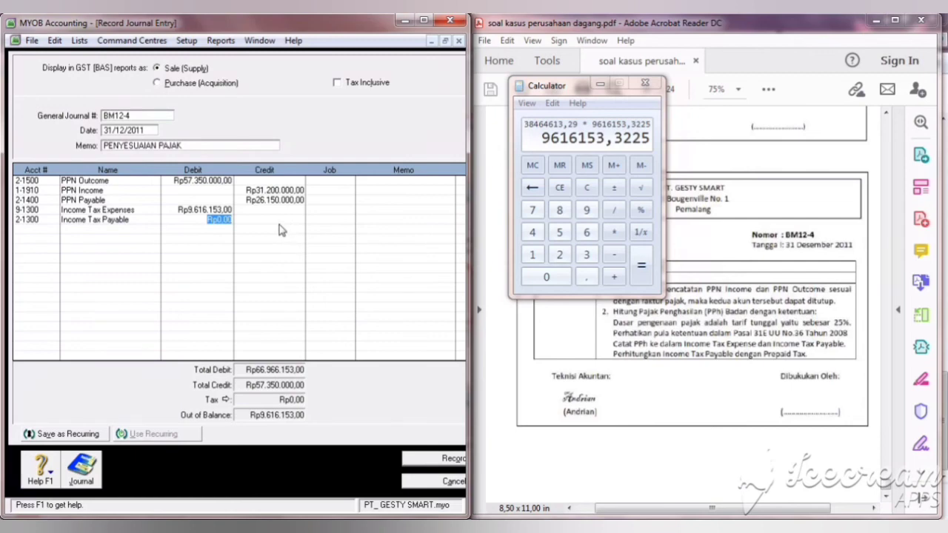
click(275, 220)
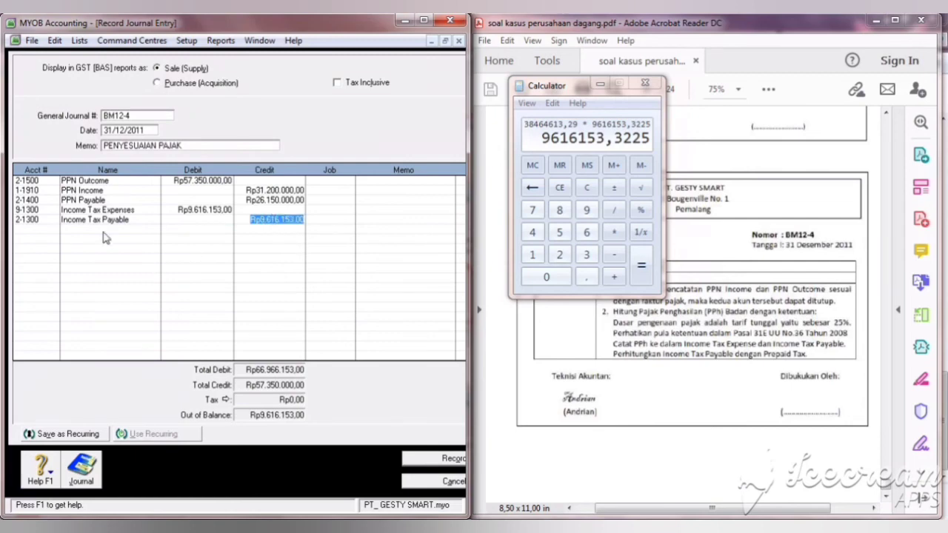
click(39, 226)
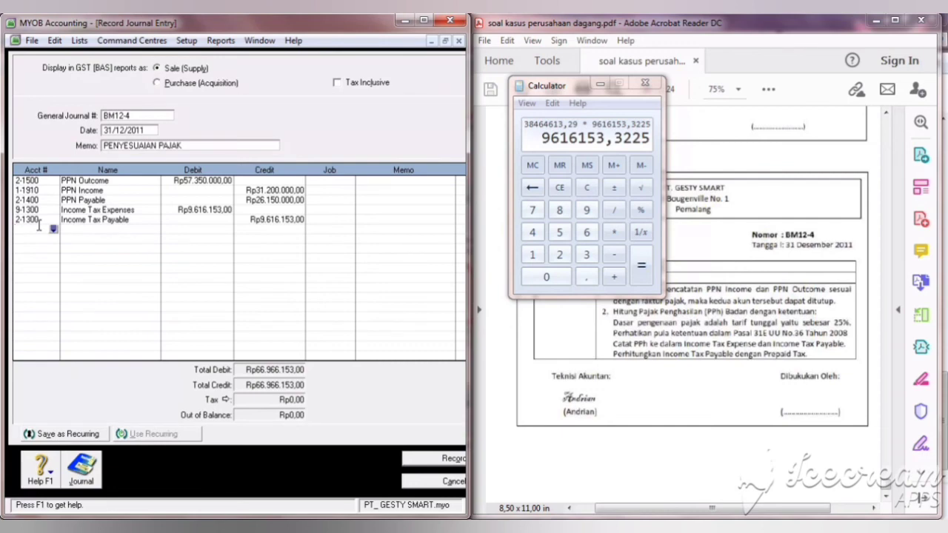
Step: Display the December 2011 Standard Balance Sheet to check the Prepaid Tax balance, and return to the journal entry
click(517, 476)
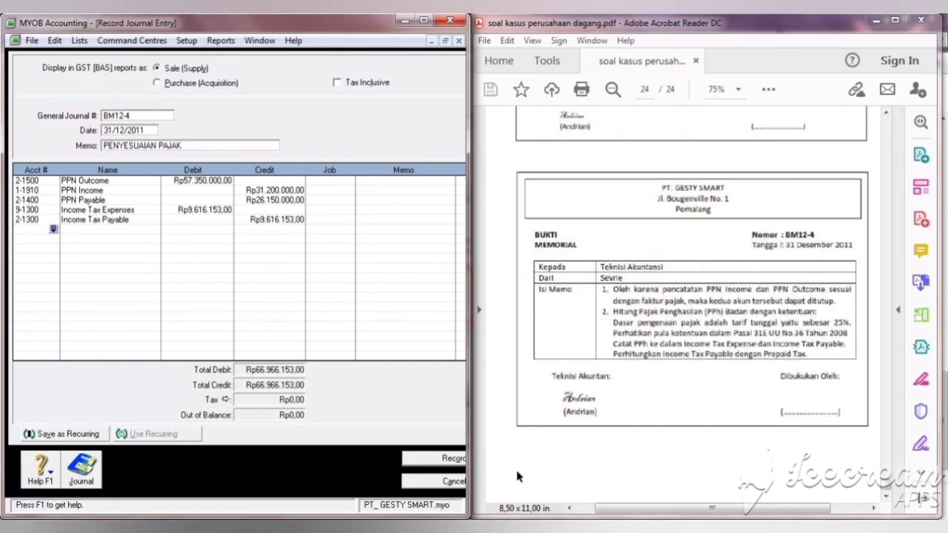
click(217, 40)
click(230, 56)
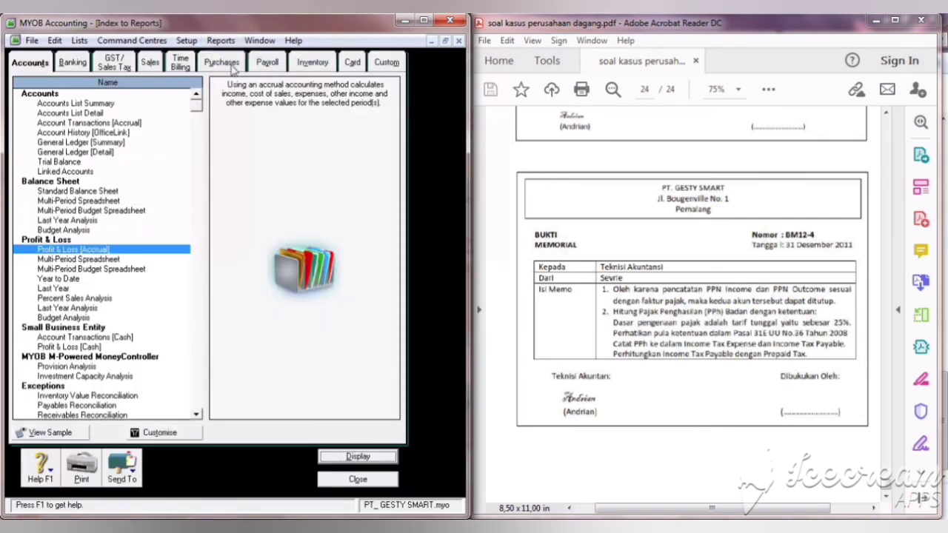
double_click(82, 192)
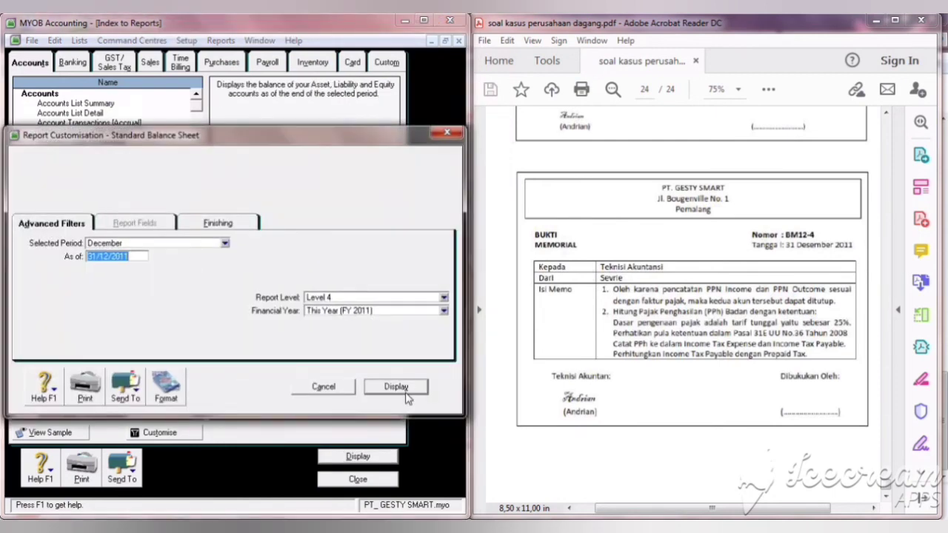
click(404, 397)
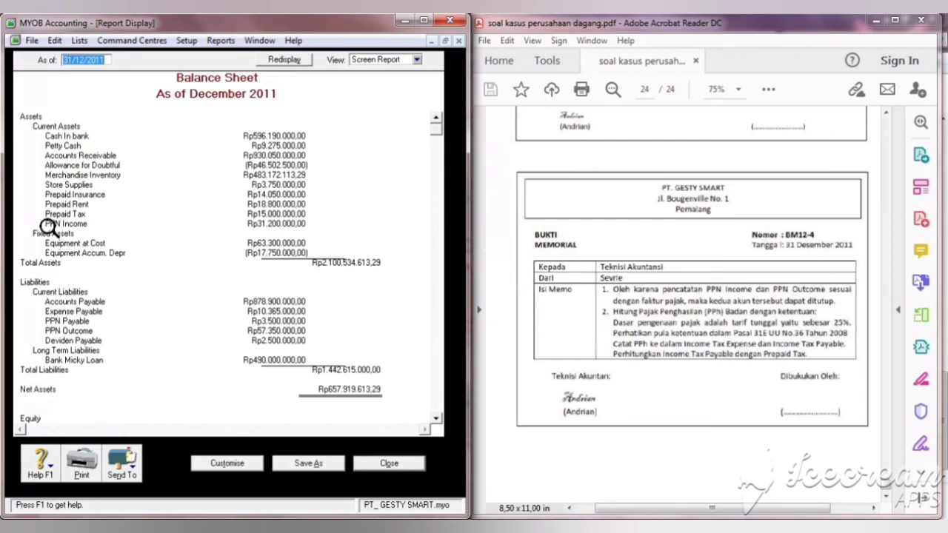
click(389, 464)
click(374, 480)
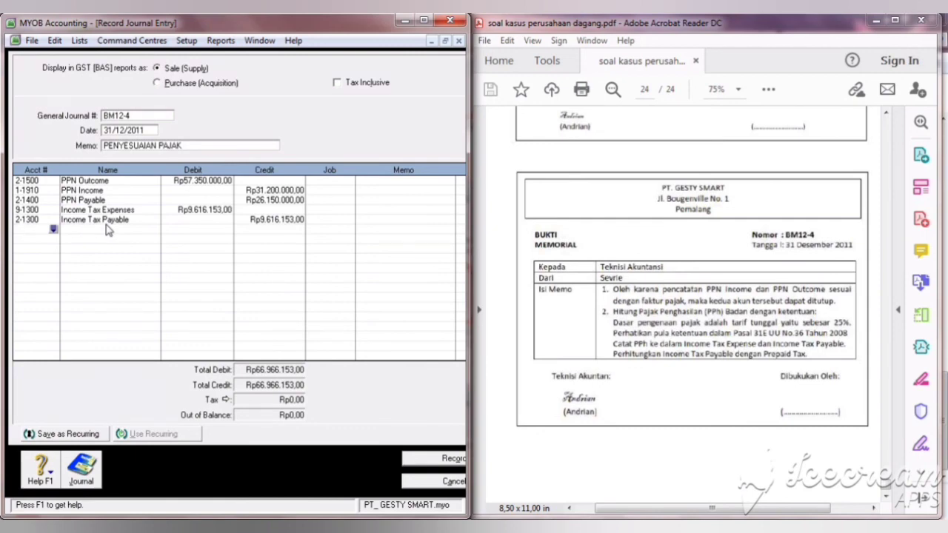
Step: Add Income Tax Payable (2-1300) and Prepaid Tax (1-1900) as new account lines in journal entry BM12-4
click(54, 228)
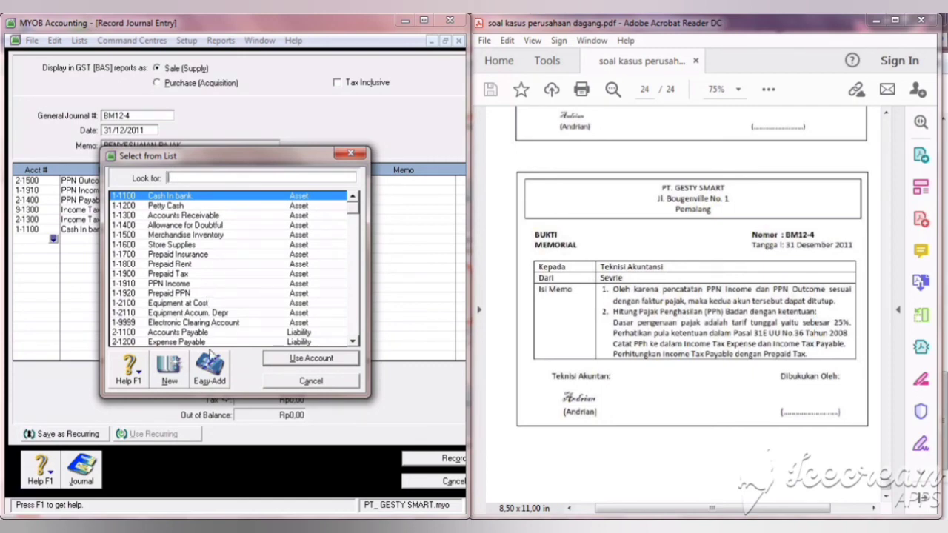
click(351, 342)
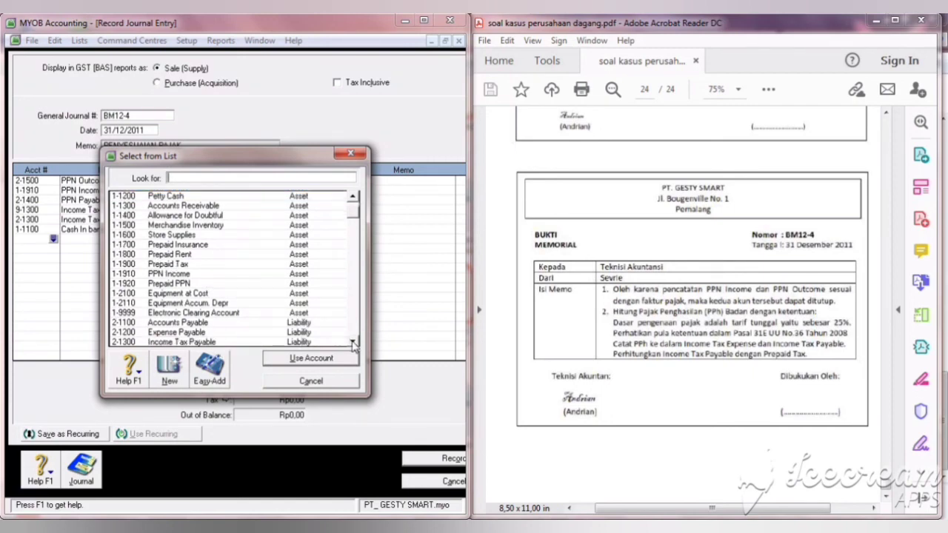
click(233, 343)
click(287, 363)
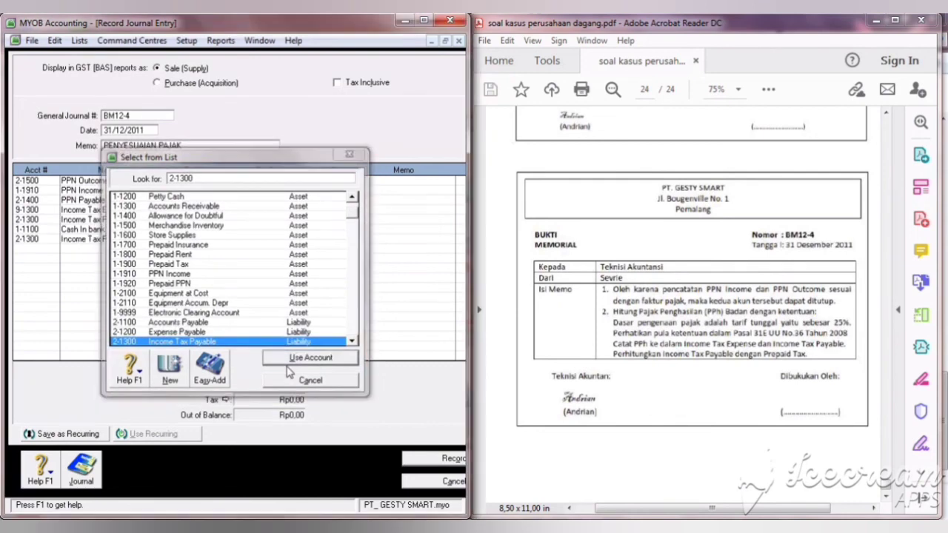
click(26, 250)
click(54, 249)
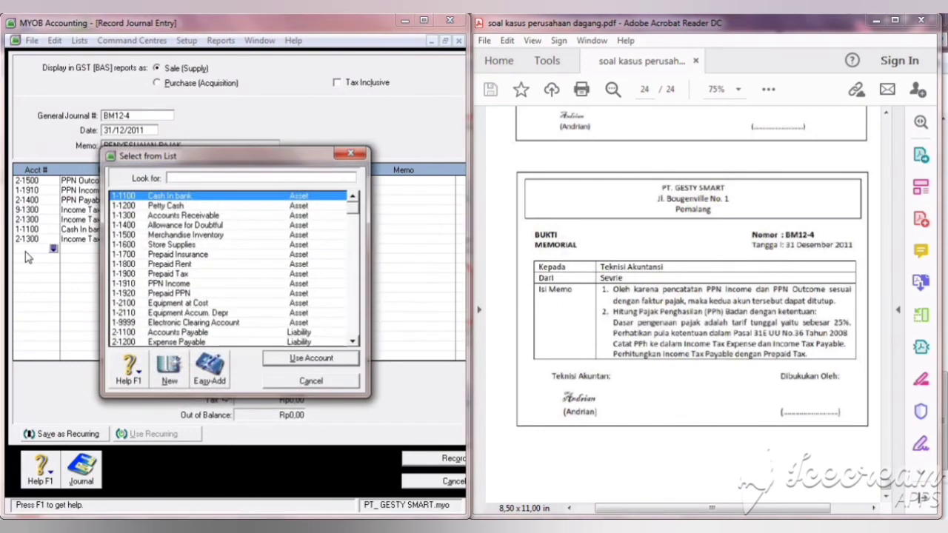
click(168, 274)
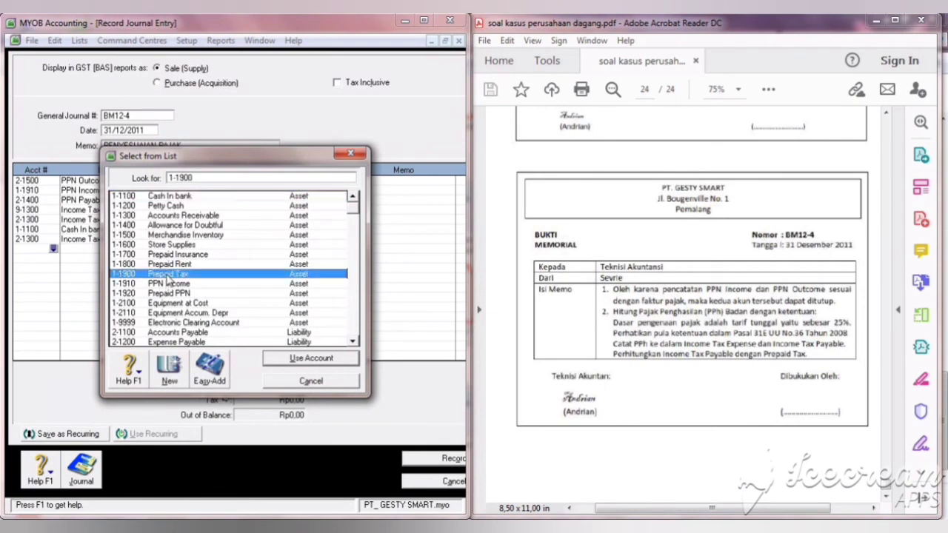
click(271, 361)
Step: Debit the new Income Tax Payable line above Prepaid Tax with Rp9.616.153,00
click(212, 236)
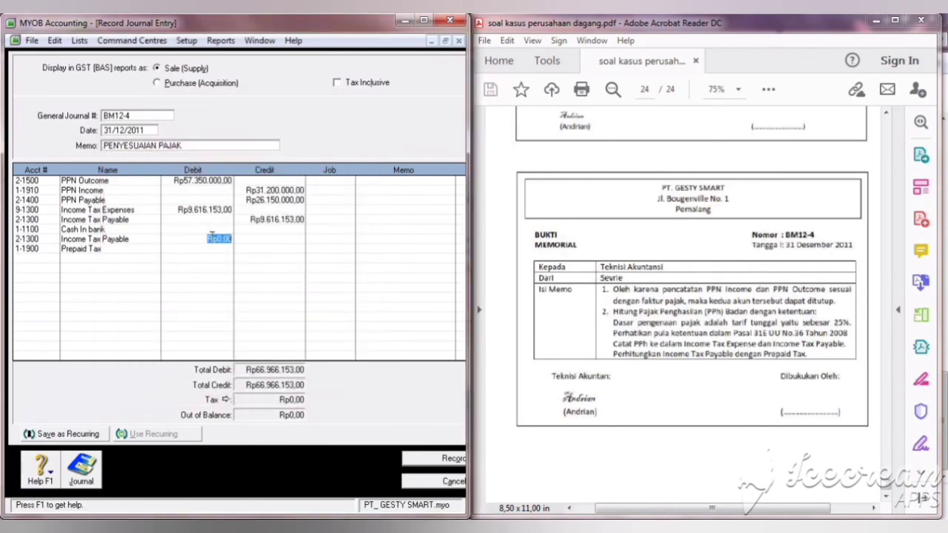
key(BackSpace)
text(9.)
text(616.)
text(153)
key(Return)
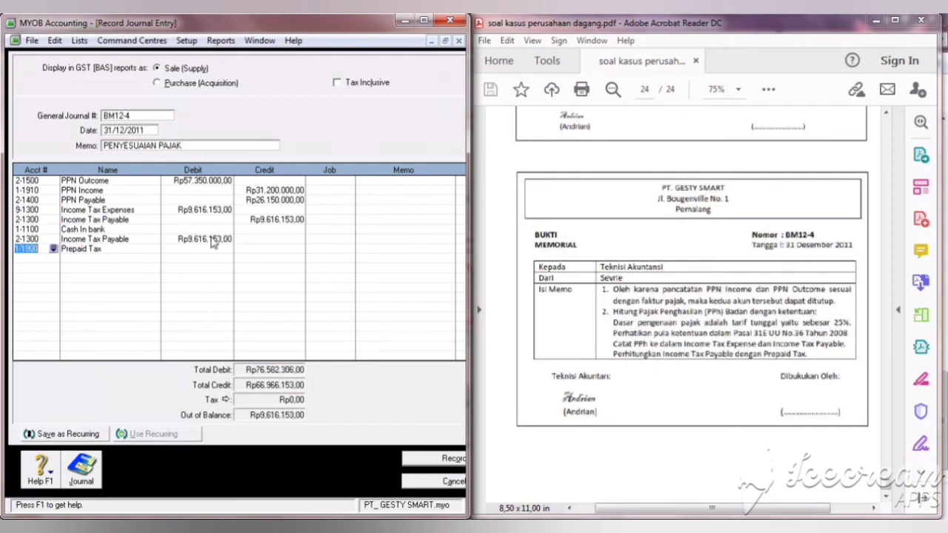
Step: Credit Prepaid Tax with the balancing Rp9.616.153,00 and record journal entry BM12-4, returning to the Accounts command centre
click(271, 250)
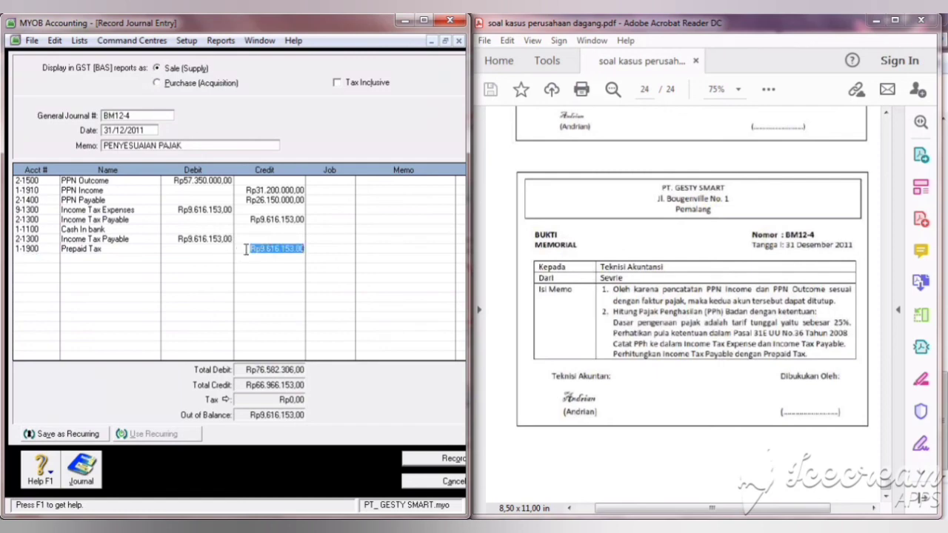
click(211, 239)
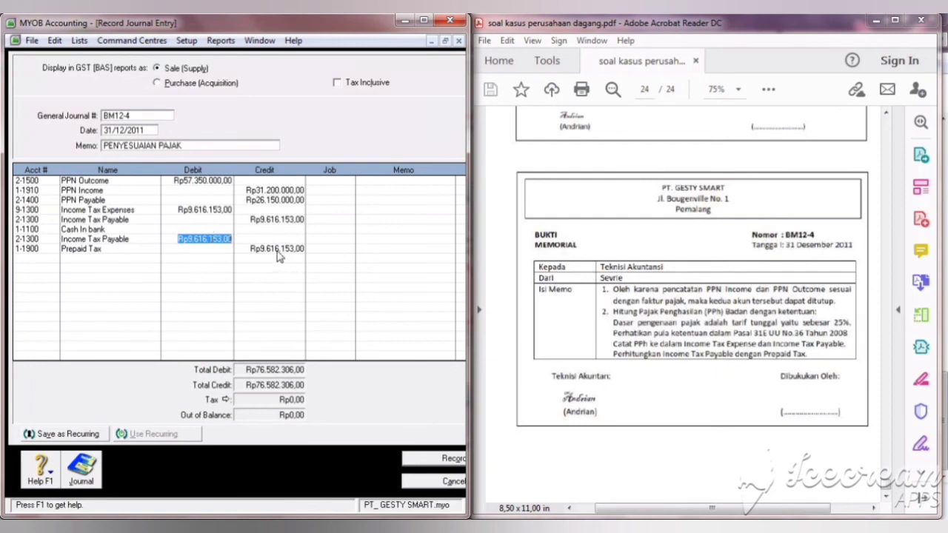
click(443, 460)
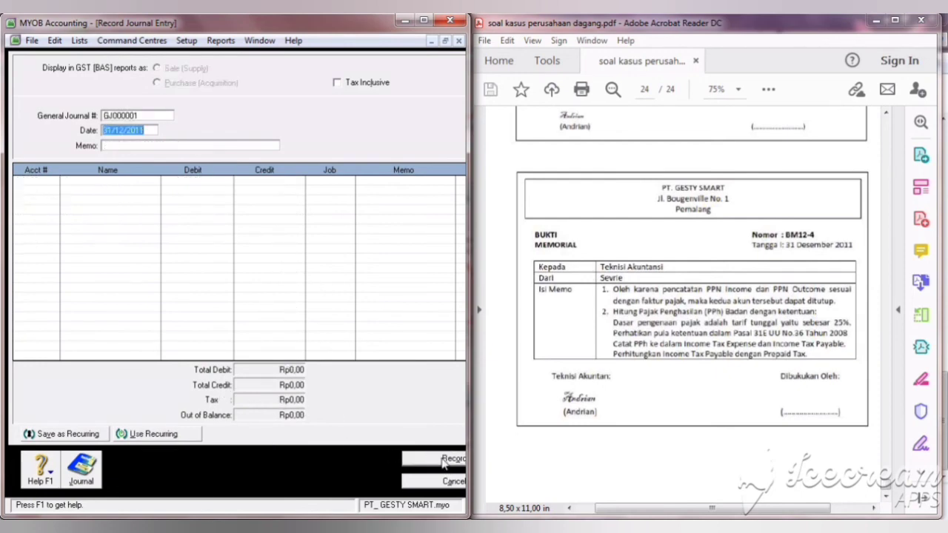
click(451, 486)
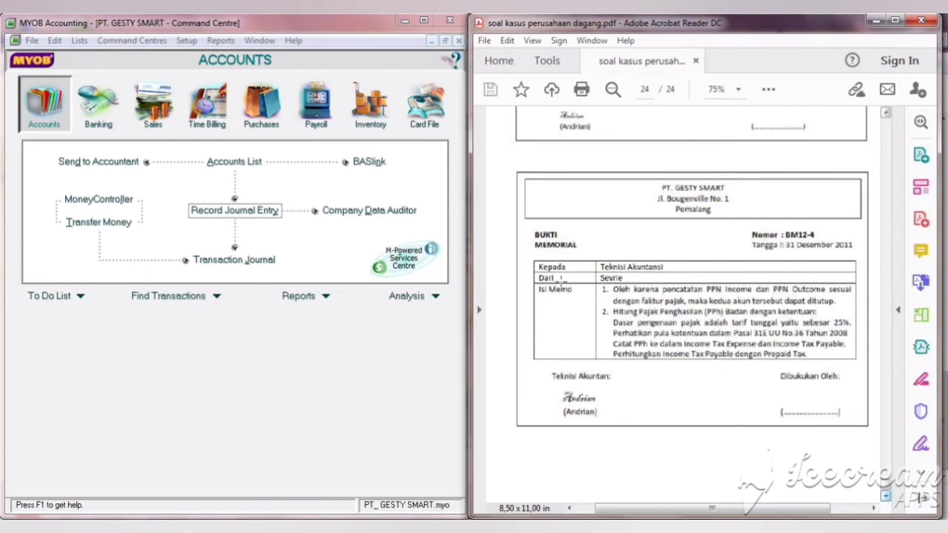
click(186, 41)
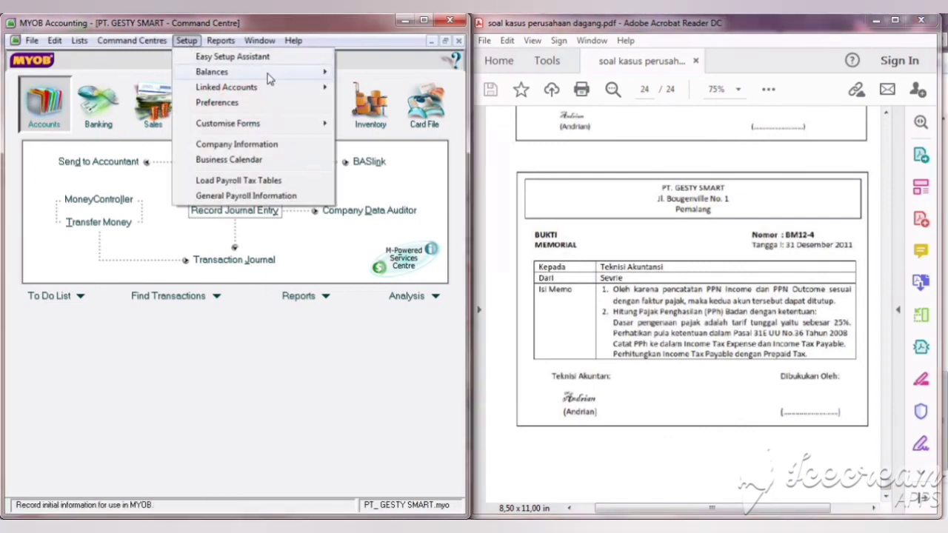
mouse_move(244, 71)
click(350, 53)
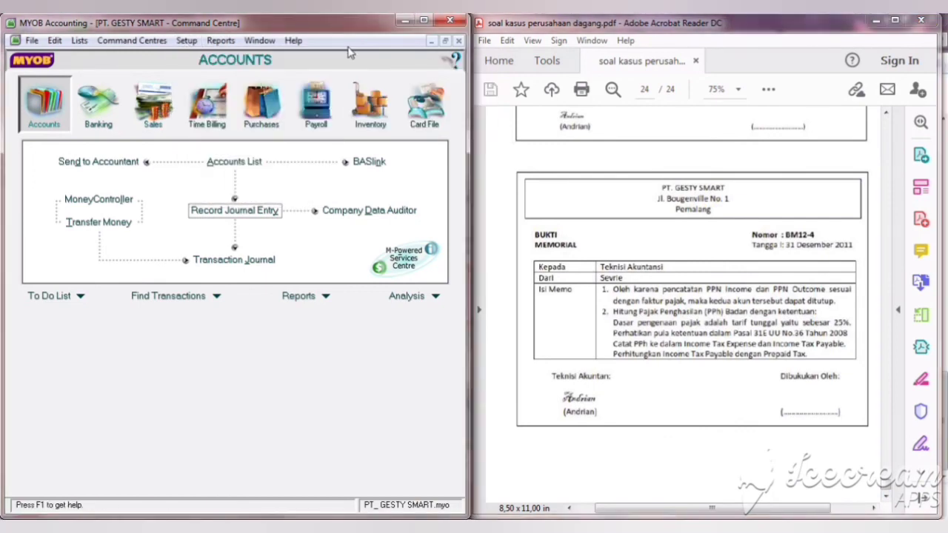
Step: Display the December 2011 Trial Balance to check the adjusted account balances, and return to the report index
click(222, 43)
click(229, 56)
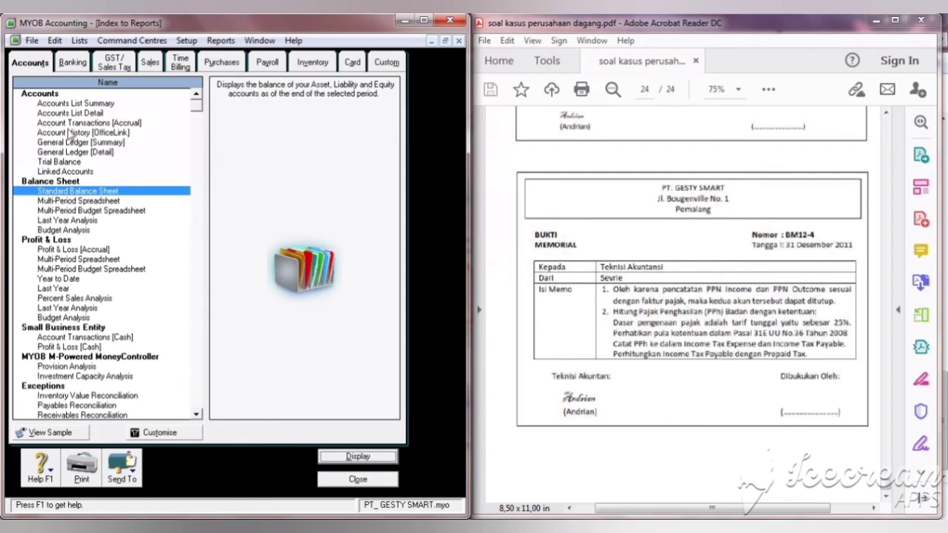
double_click(75, 165)
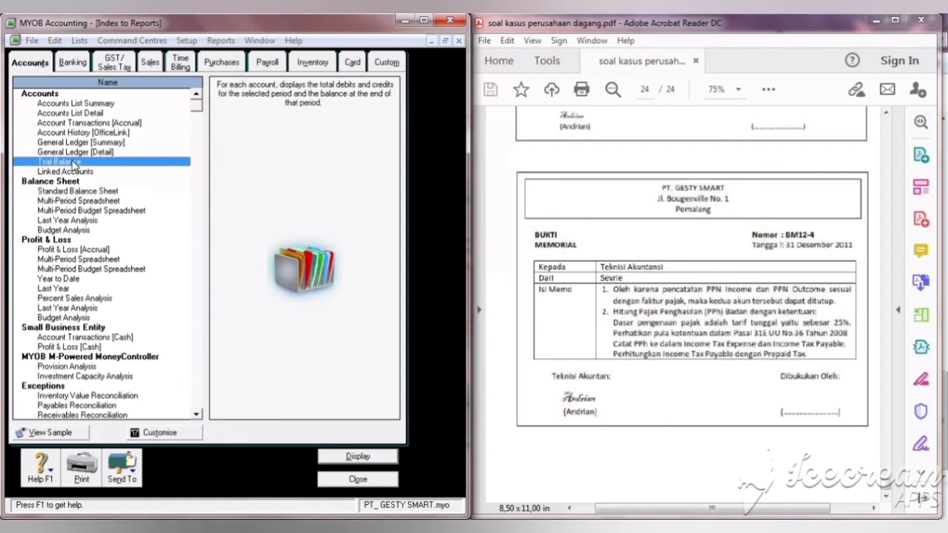
click(405, 389)
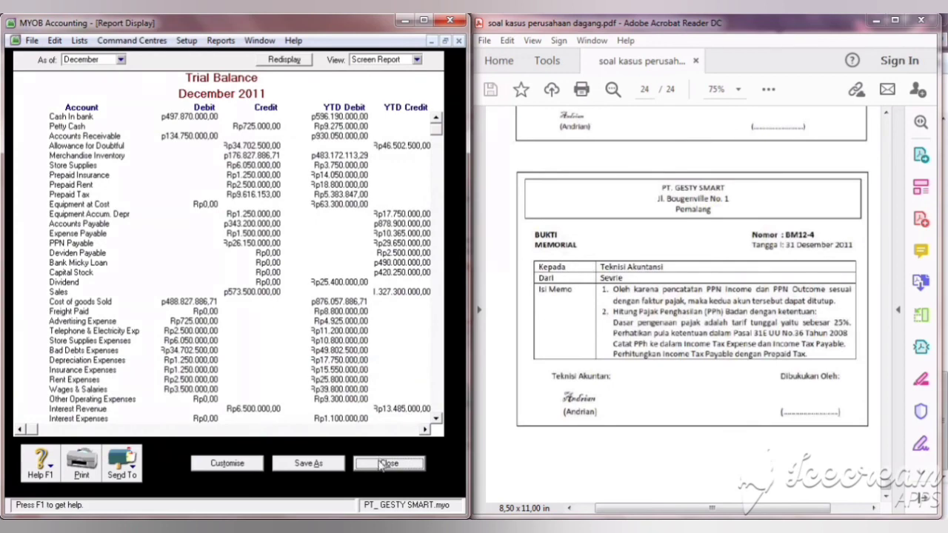
click(387, 464)
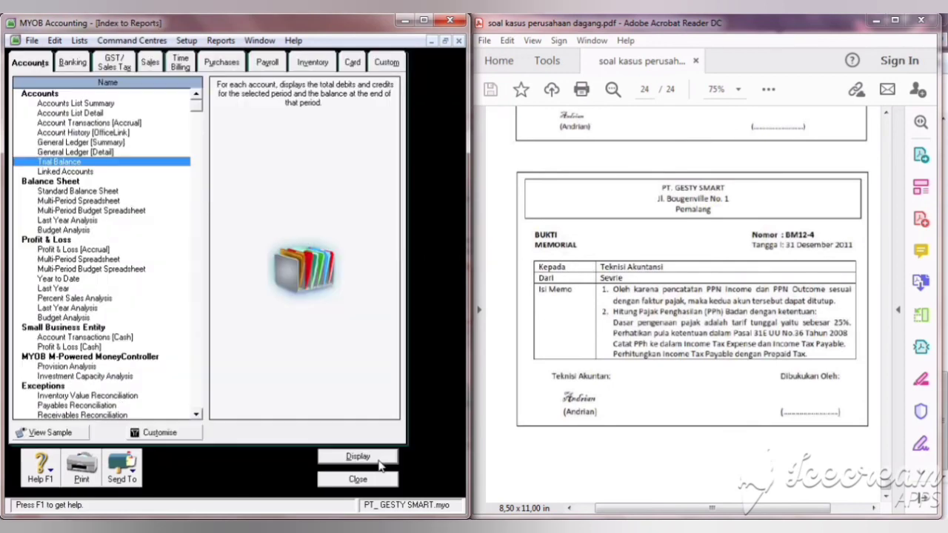
Step: Display the Standard Balance Sheet as of 31/12/2011 to review it, and return to the report index
double_click(46, 191)
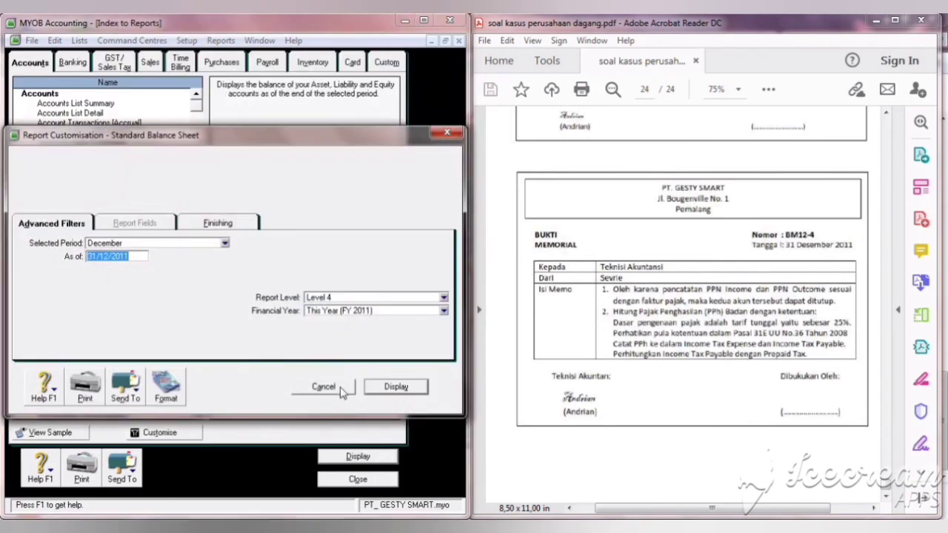
click(374, 394)
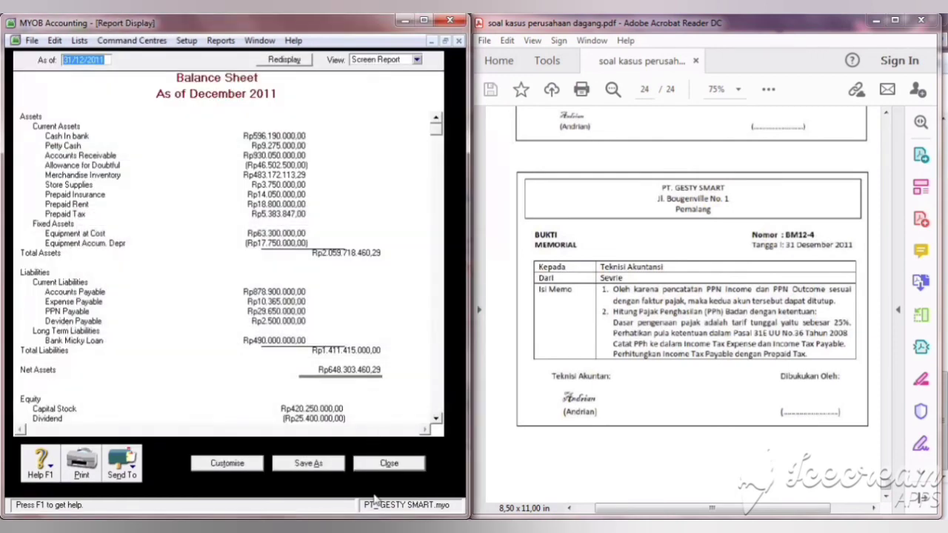
click(375, 465)
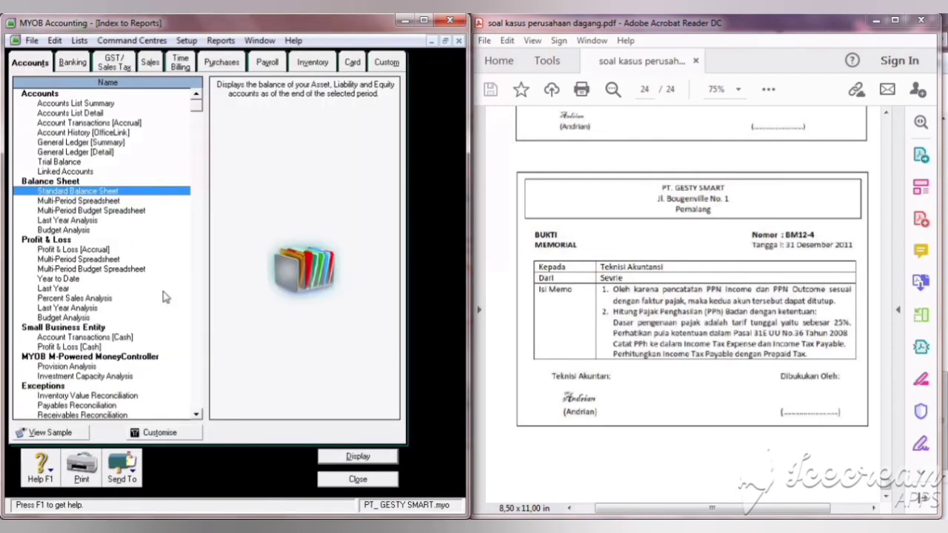
Step: Display the accrual Profit & Loss statement for 01/12/2011 to 31/12/2011 to review it, and close the report index
double_click(88, 252)
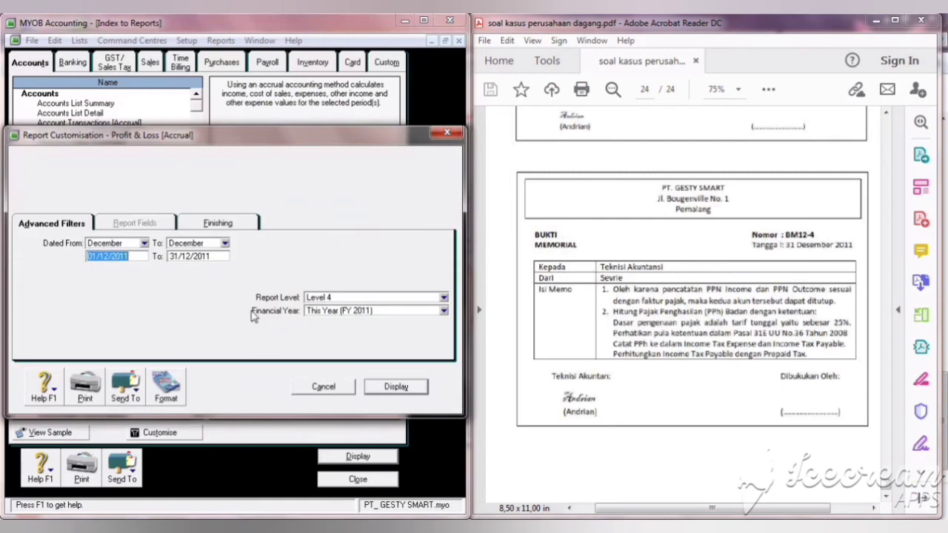
click(397, 387)
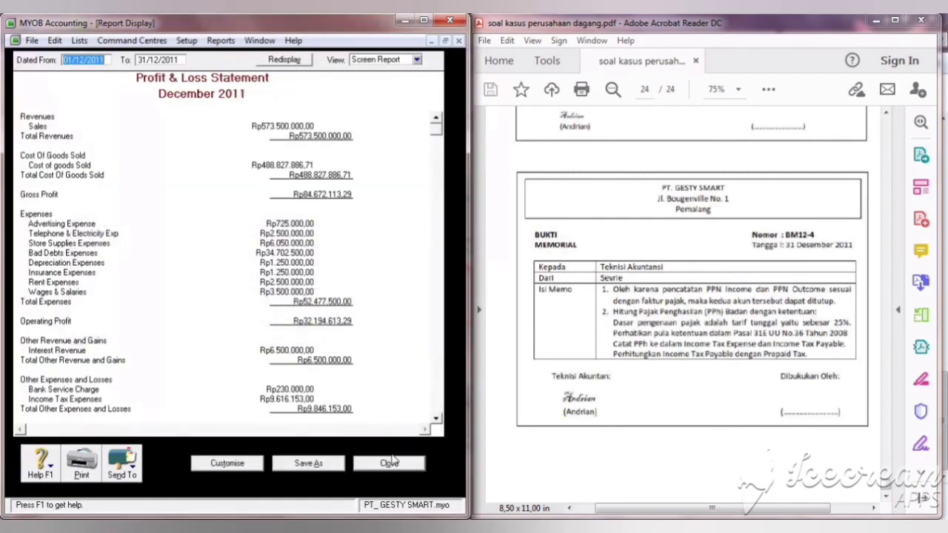
click(389, 464)
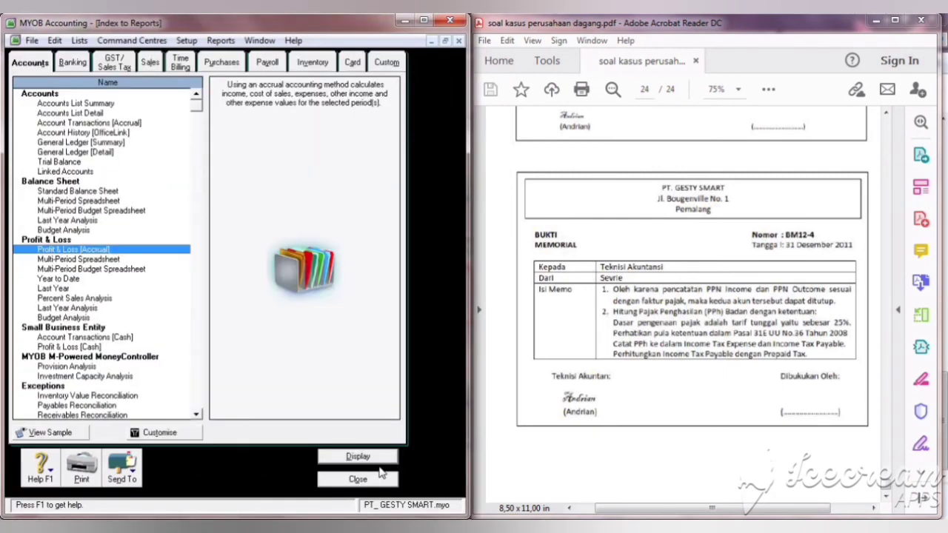
click(363, 479)
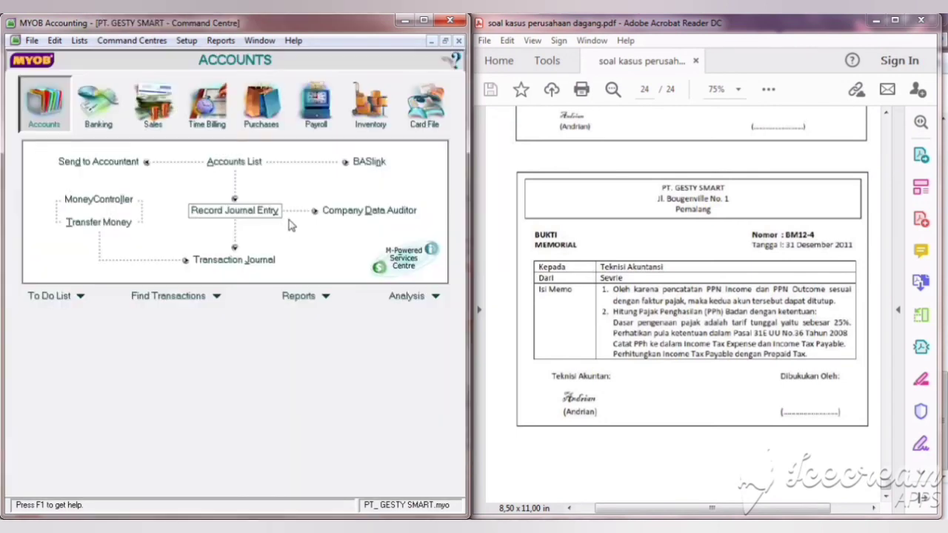